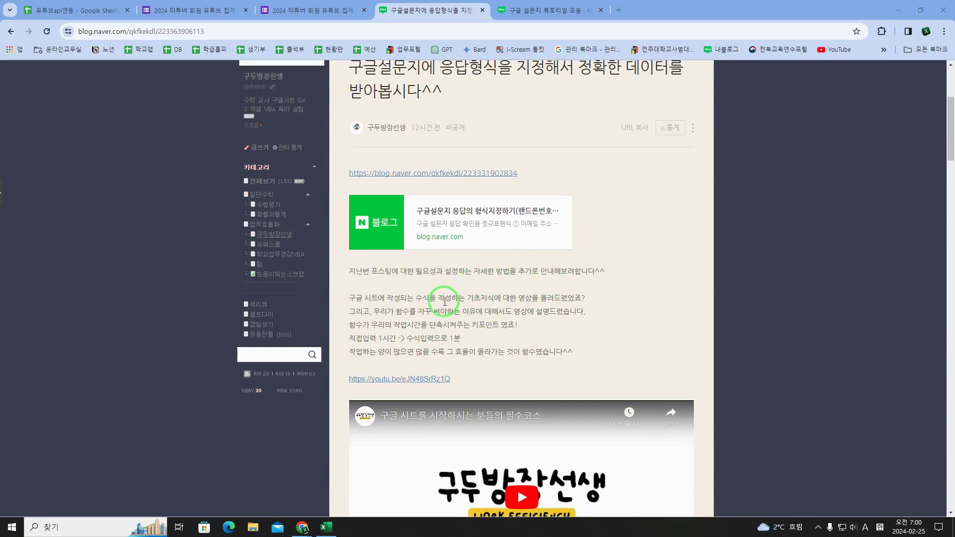
# Step: Scroll down the blog post to the phone-number response spreadsheet and the COUNTIF example
pyautogui.scroll(-2, 467, 306)
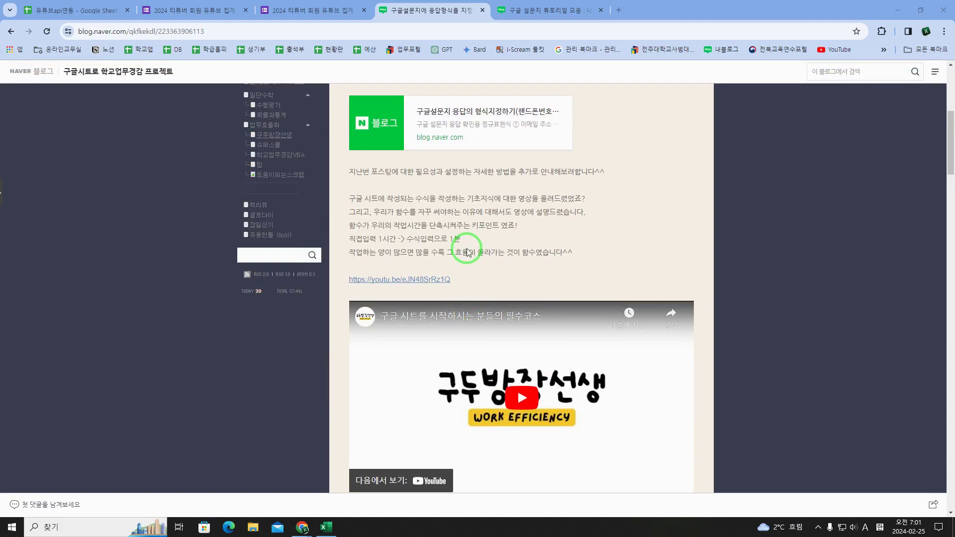
pyautogui.scroll(-1, 468, 251)
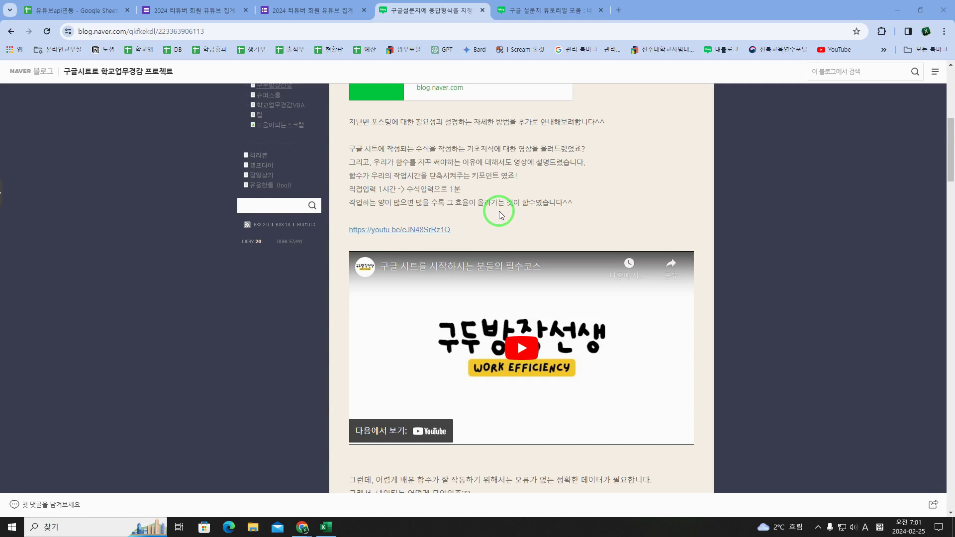
pyautogui.scroll(-6, 499, 211)
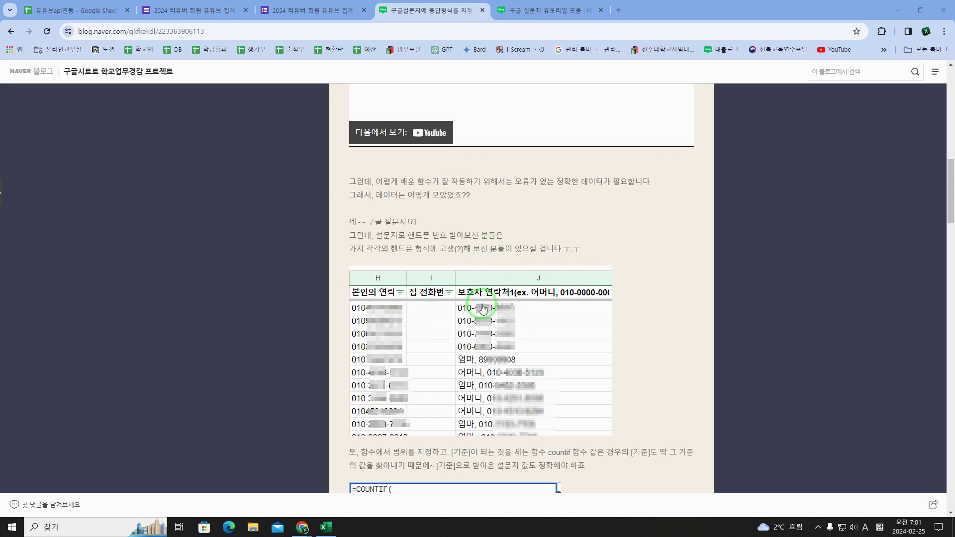
# Step: Scroll past the COUNTIF tooltip and Forms screenshot to the text, length and number validation options
pyautogui.scroll(-4, 488, 402)
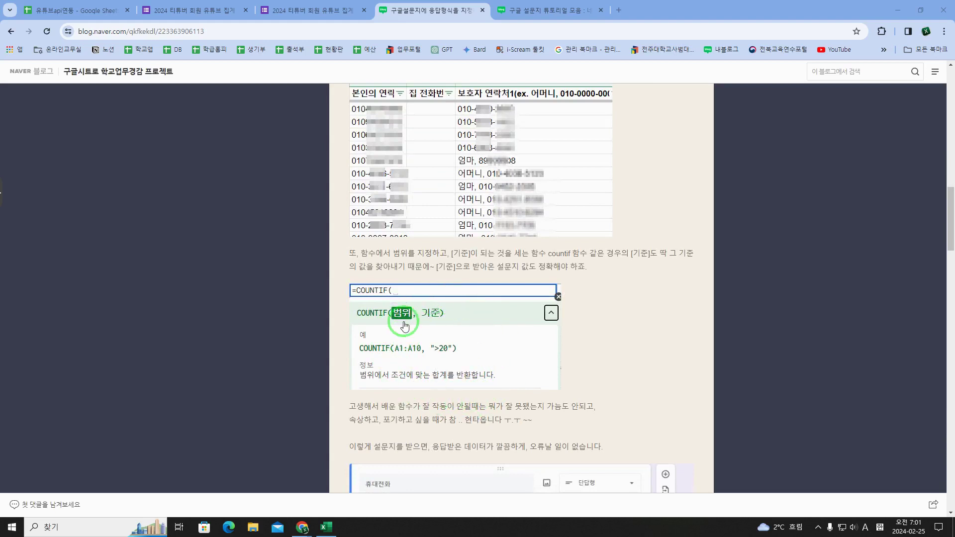
pyautogui.scroll(-2, 466, 320)
pyautogui.scroll(3, 471, 321)
pyautogui.scroll(1, 470, 319)
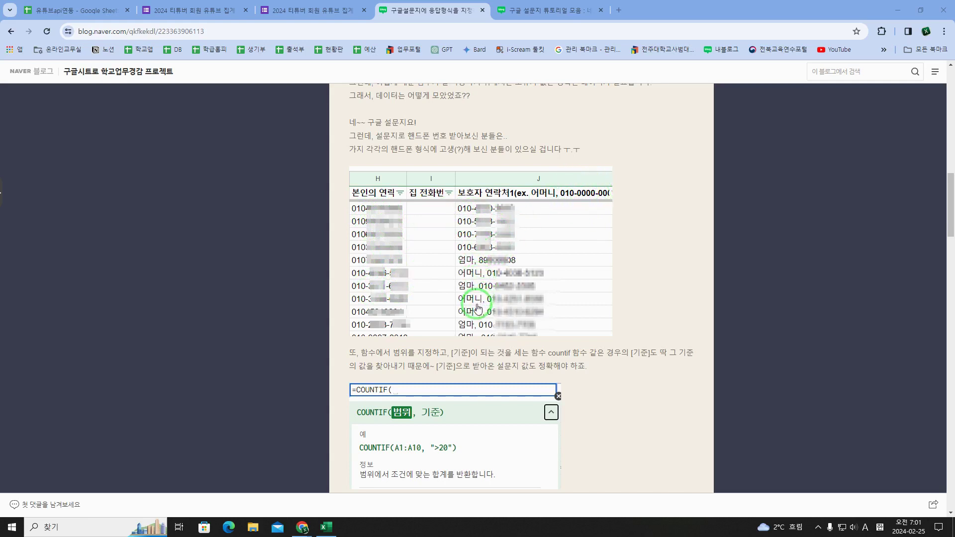
pyautogui.scroll(-1, 486, 316)
pyautogui.scroll(-1, 485, 324)
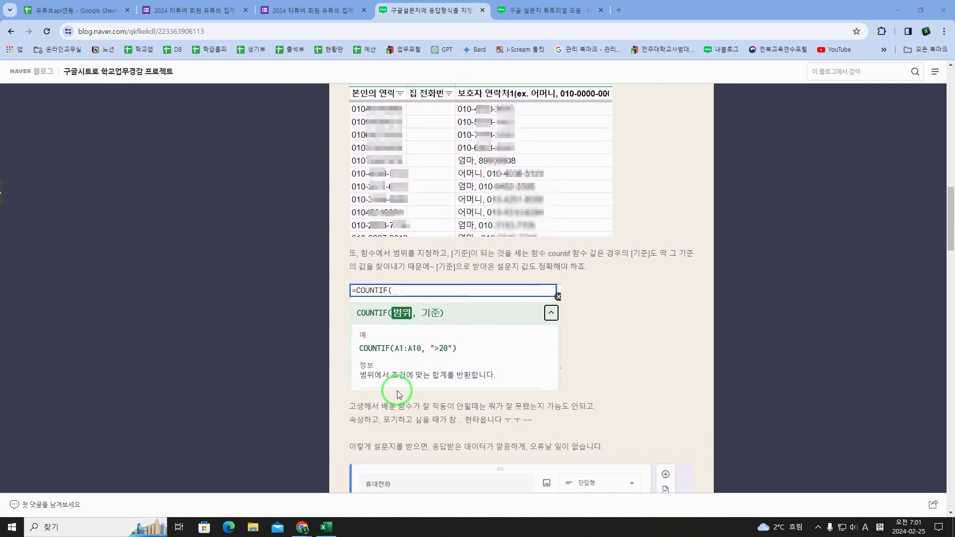
pyautogui.scroll(-2, 435, 383)
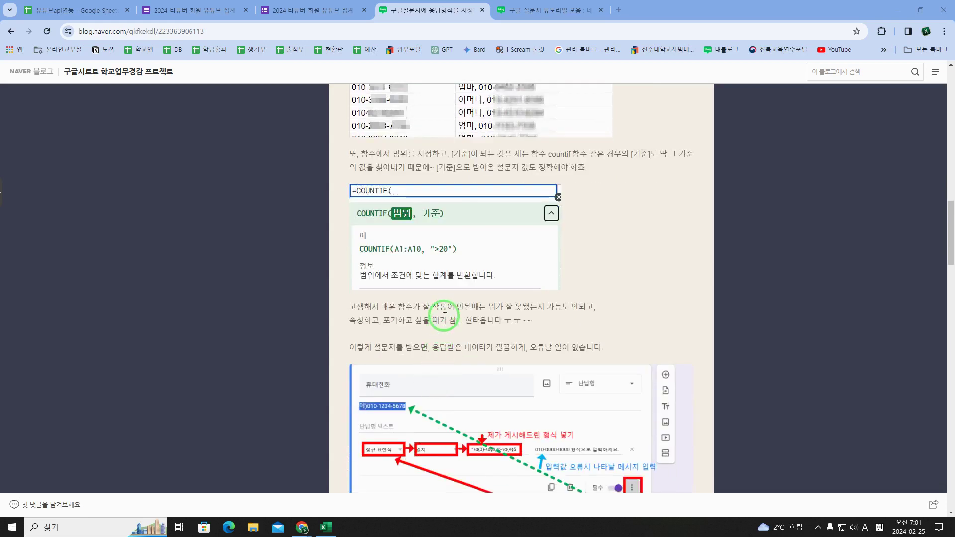
pyautogui.scroll(-2, 446, 303)
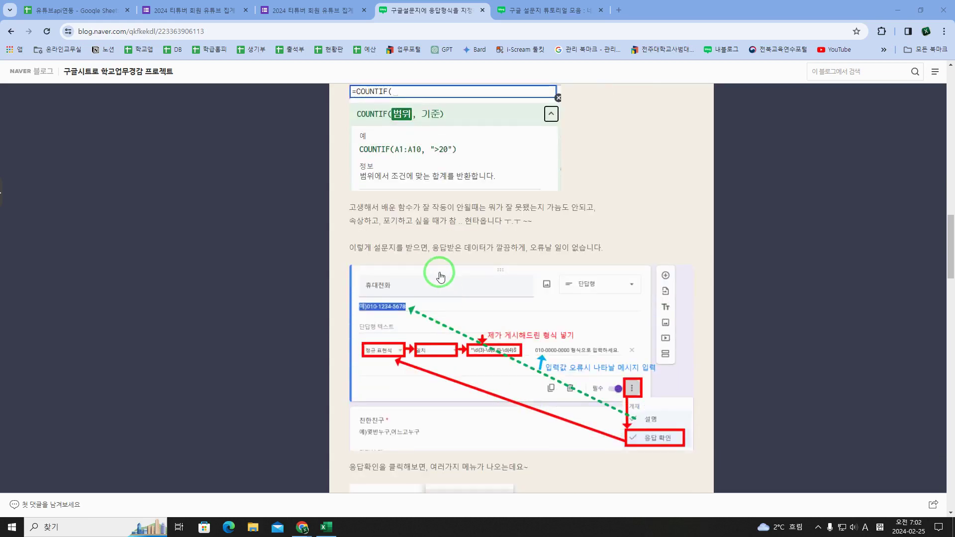
pyautogui.scroll(-6, 431, 256)
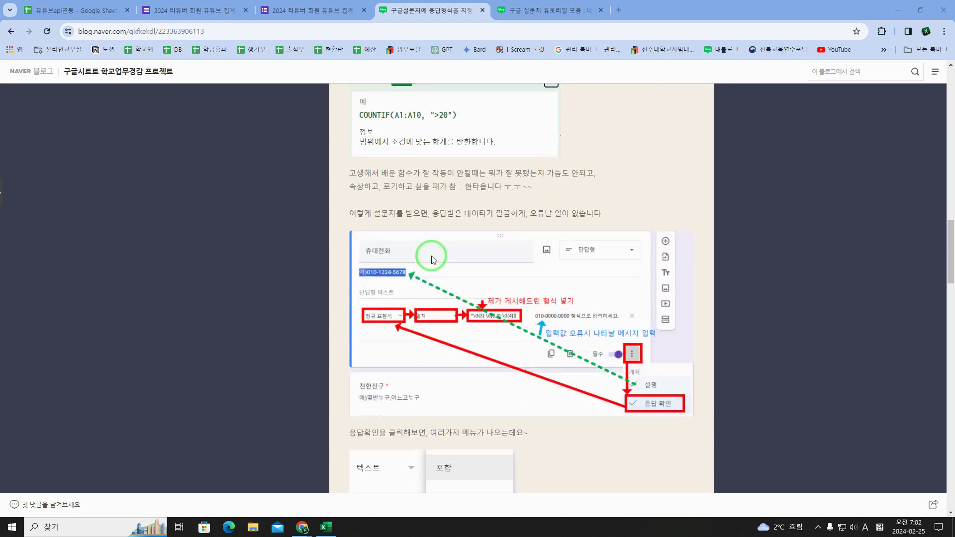
pyautogui.scroll(2, 431, 259)
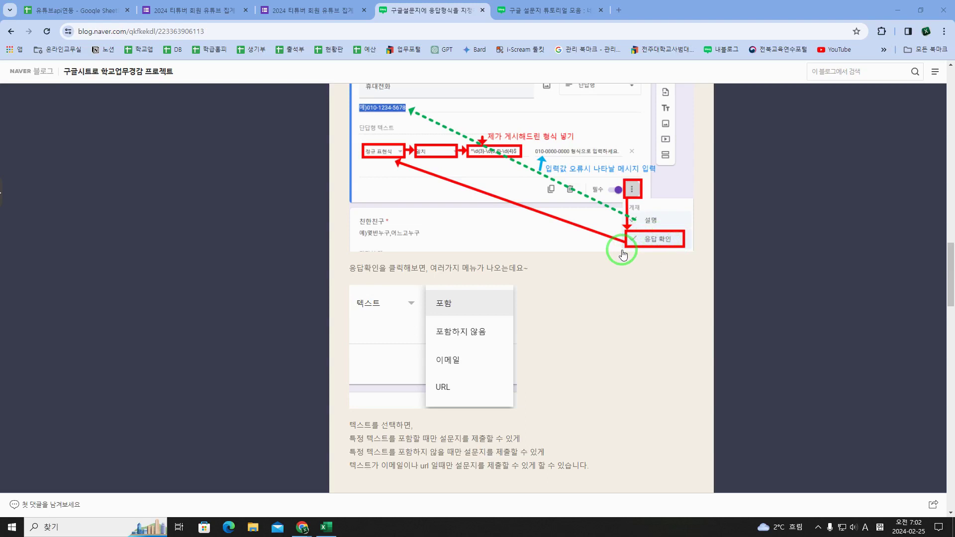
pyautogui.scroll(-1, 624, 254)
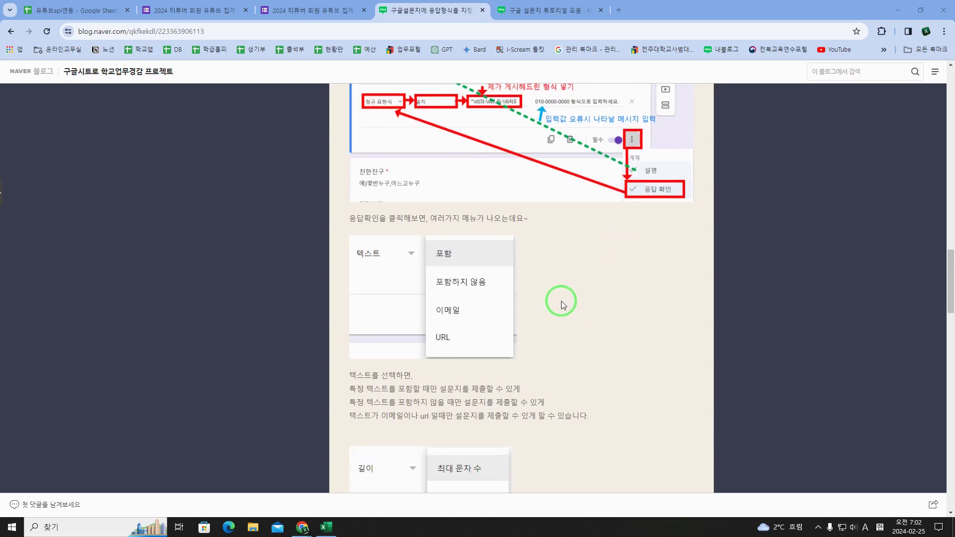
pyautogui.scroll(-15, 561, 304)
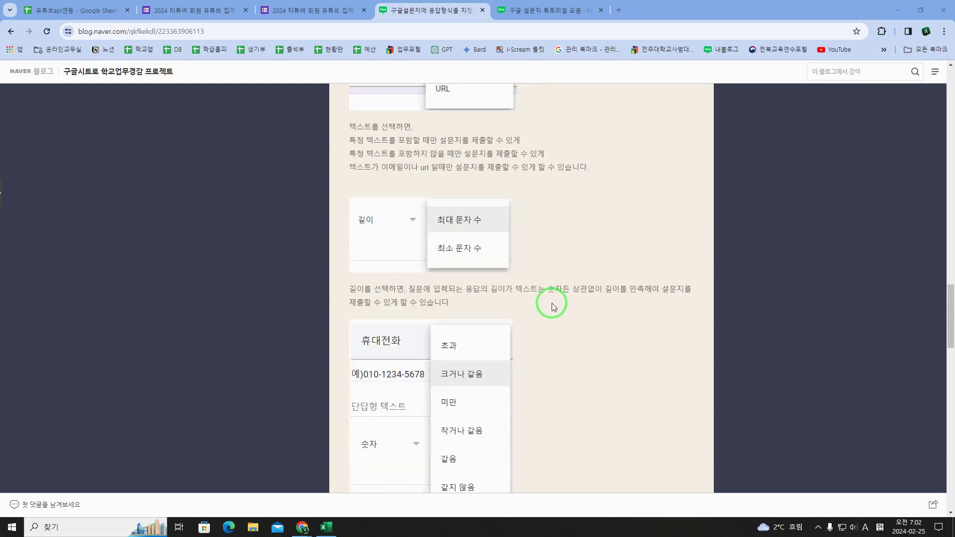
# Step: Open Google Forms in a new tab and open the blog's linked post on formatting form responses
pyautogui.click(625, 12)
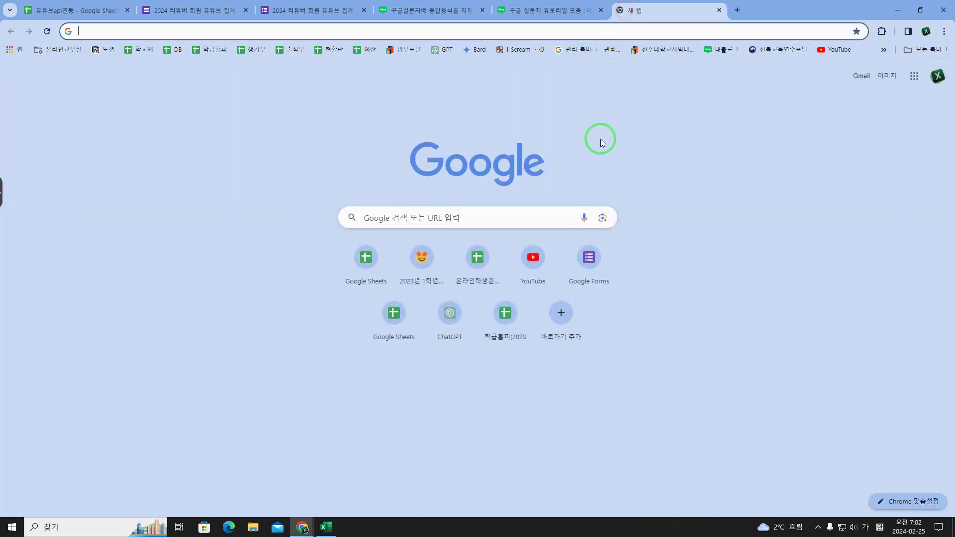
pyautogui.click(588, 260)
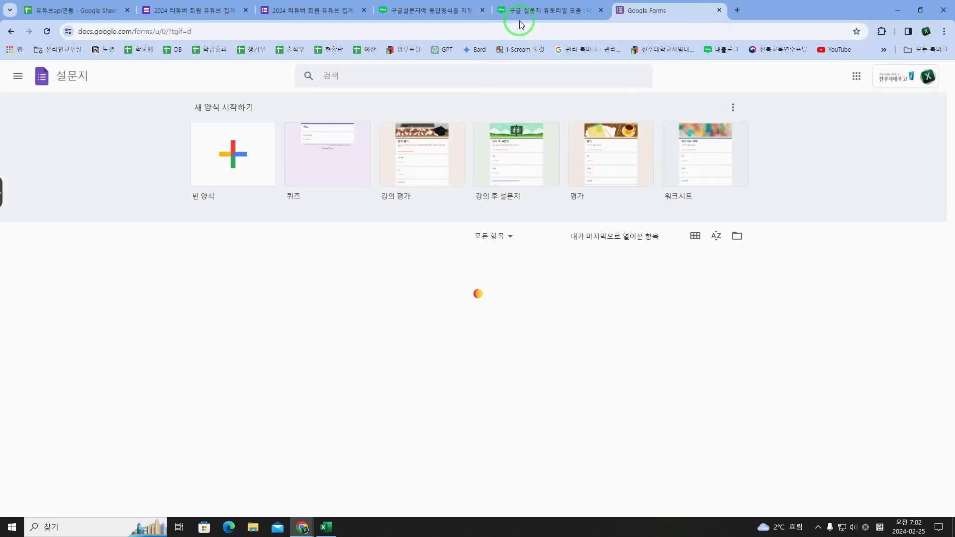
pyautogui.click(528, 11)
pyautogui.scroll(-4, 511, 165)
pyautogui.click(441, 10)
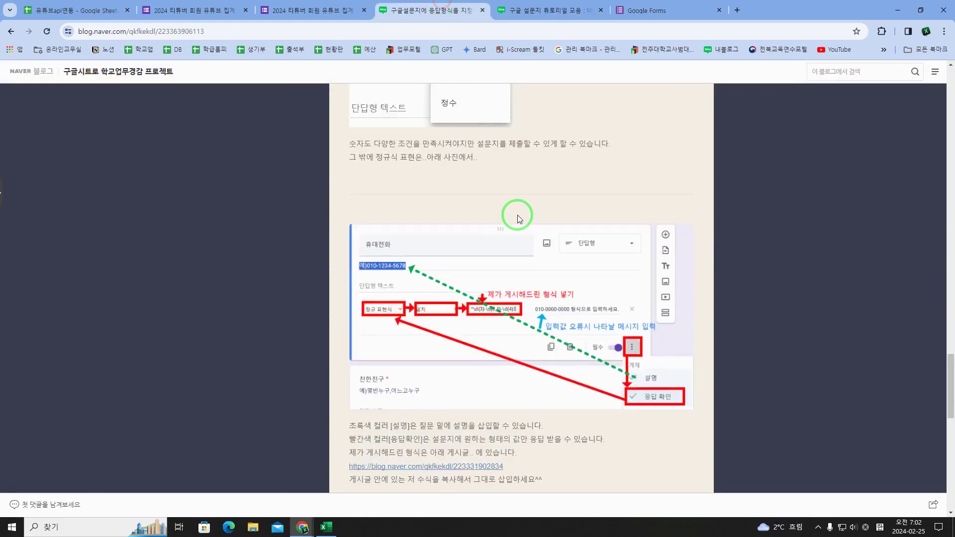
pyautogui.scroll(-10, 516, 239)
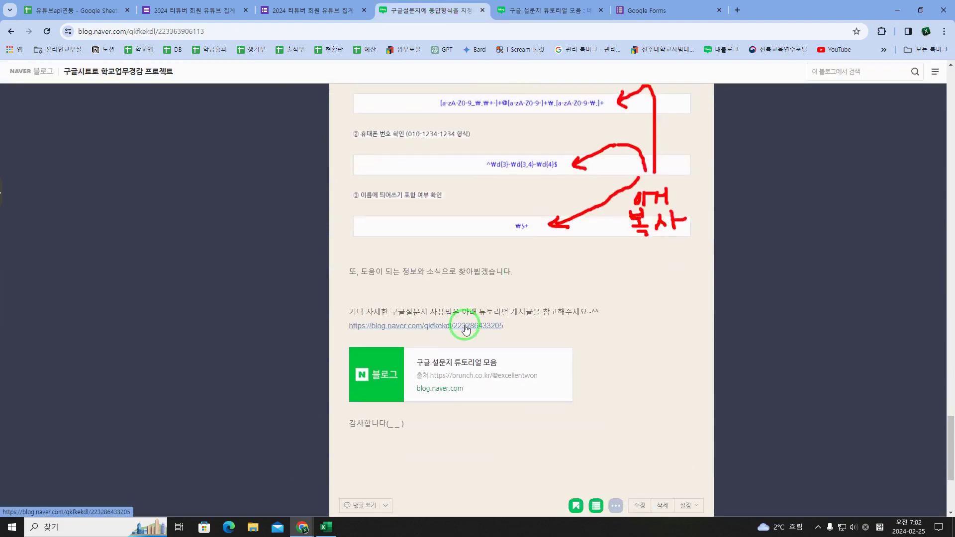
pyautogui.scroll(20, 466, 329)
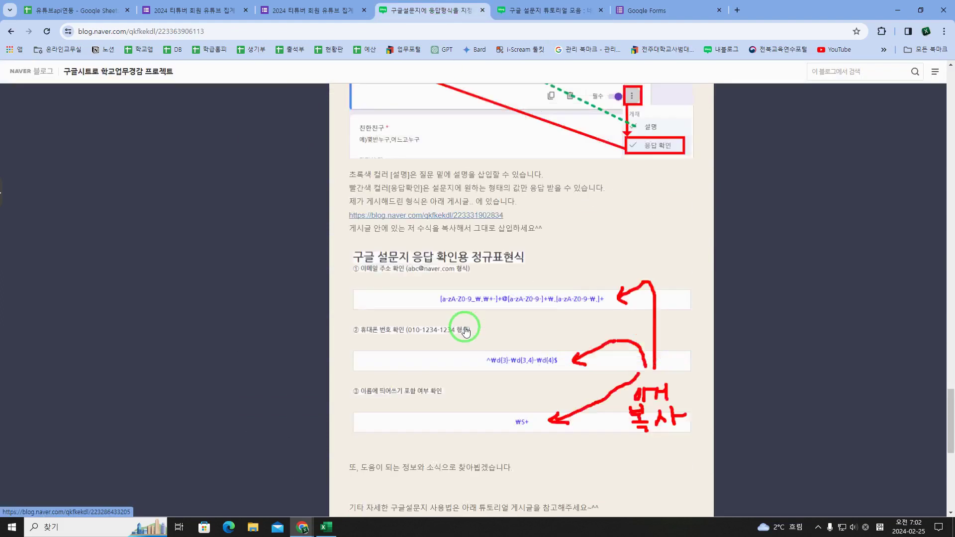
pyautogui.scroll(20, 466, 329)
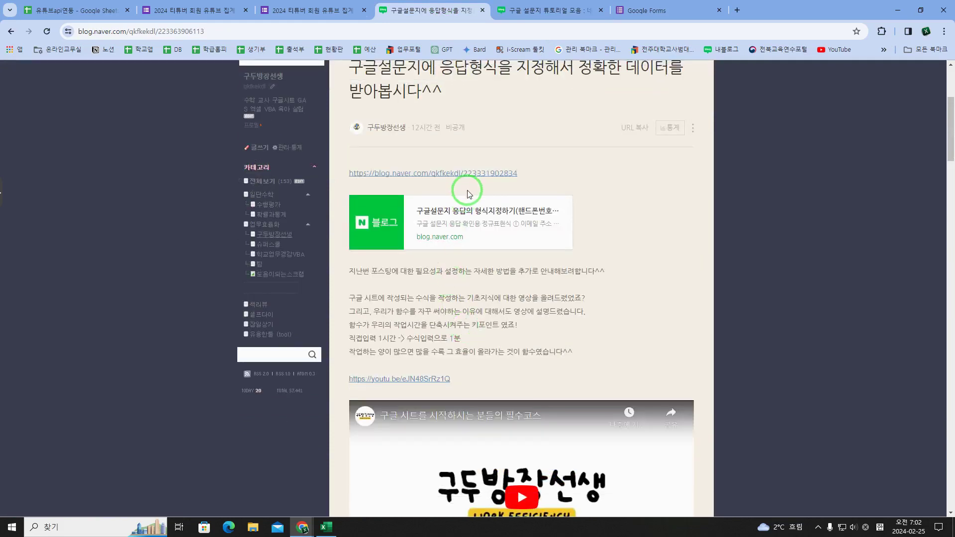
pyautogui.click(471, 172)
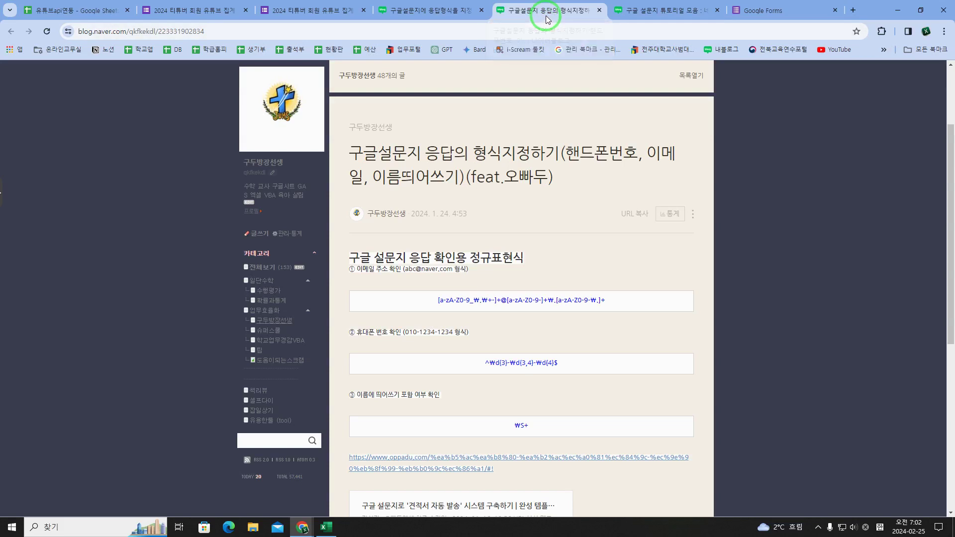
# Step: Snap the blog window left and the Forms window right, then start a blank form
pyautogui.press('super+Left')
pyautogui.click(655, 133)
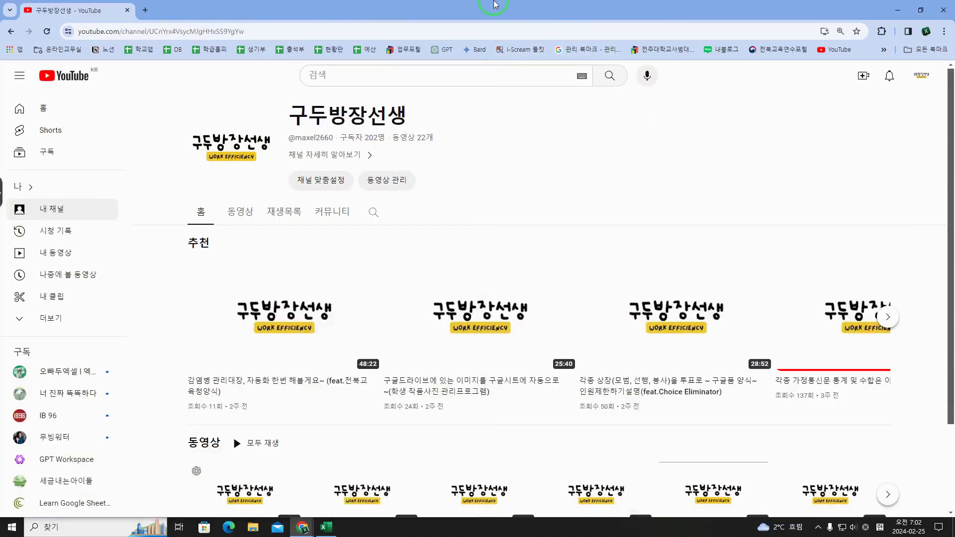
pyautogui.click(891, 10)
pyautogui.moveTo(352, 8); pyautogui.dragTo(395, 31)
pyautogui.press('super+Right')
pyautogui.click(583, 150)
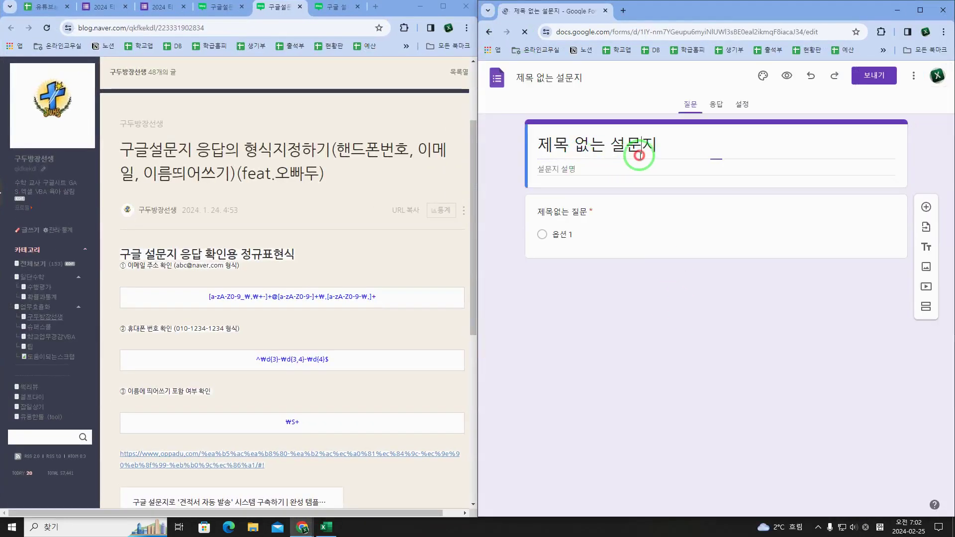
# Step: Rename the form title to 응답형식확인테스트
pyautogui.click(640, 154)
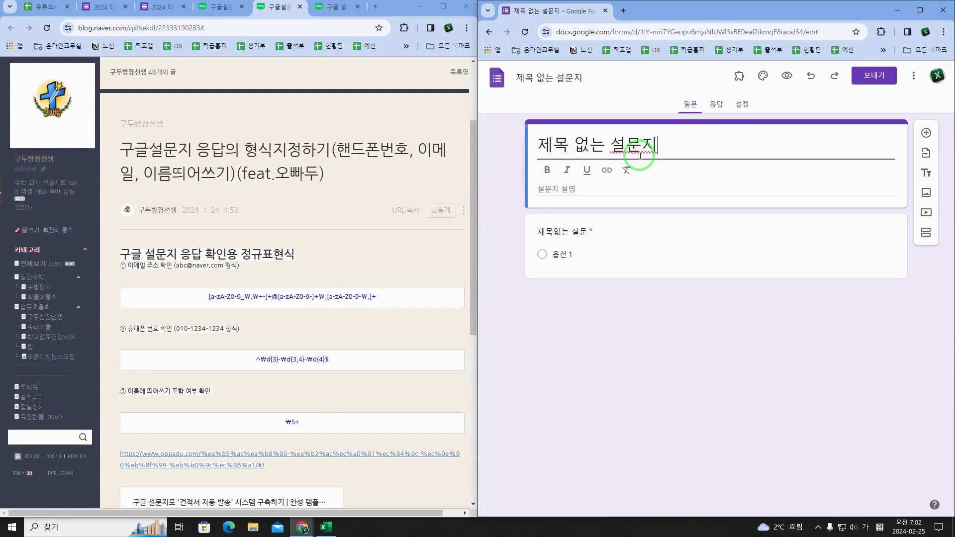
pyautogui.tripleClick(640, 155)
pyautogui.write('으')
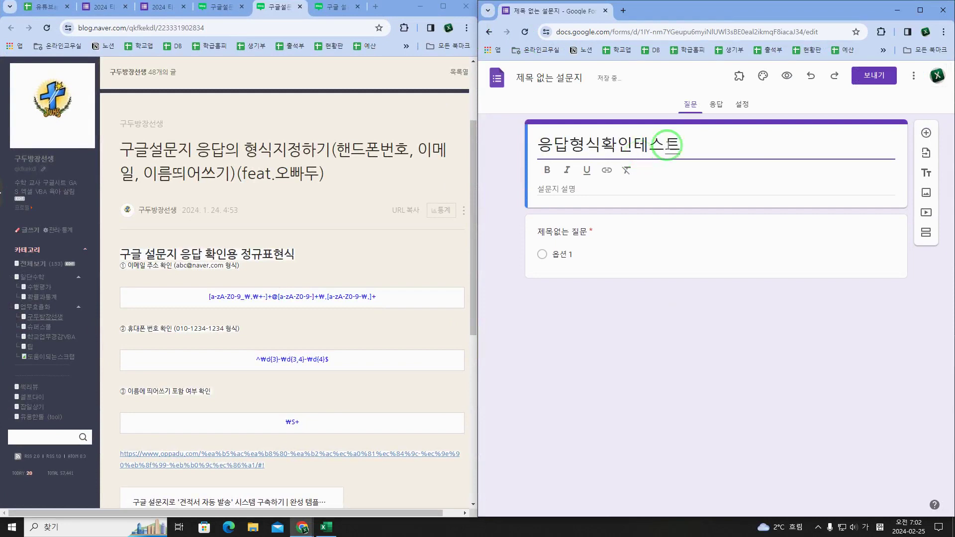
pyautogui.write('답형식확인테스트')
pyautogui.click(603, 85)
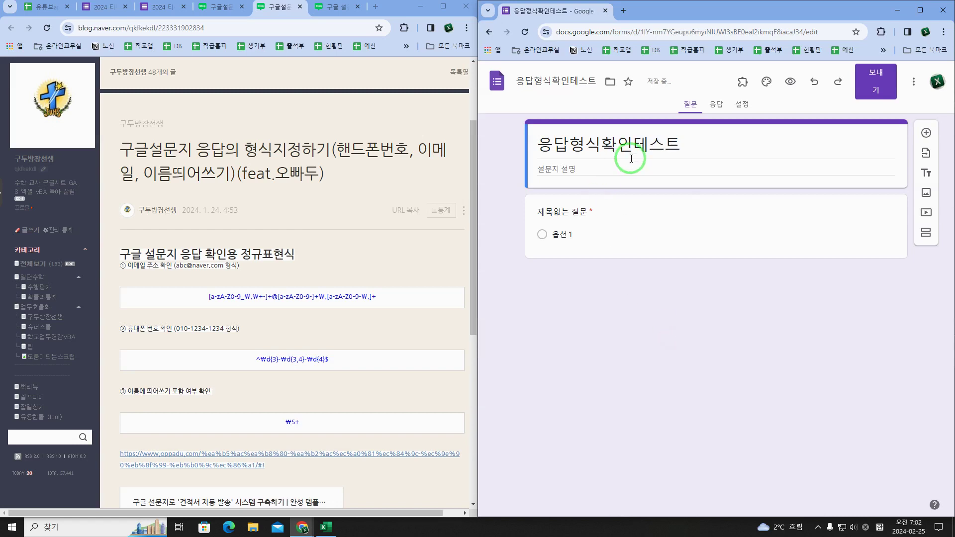
# Step: Select the first question's title text while checking the blog's regex pattern screenshot
pyautogui.click(572, 212)
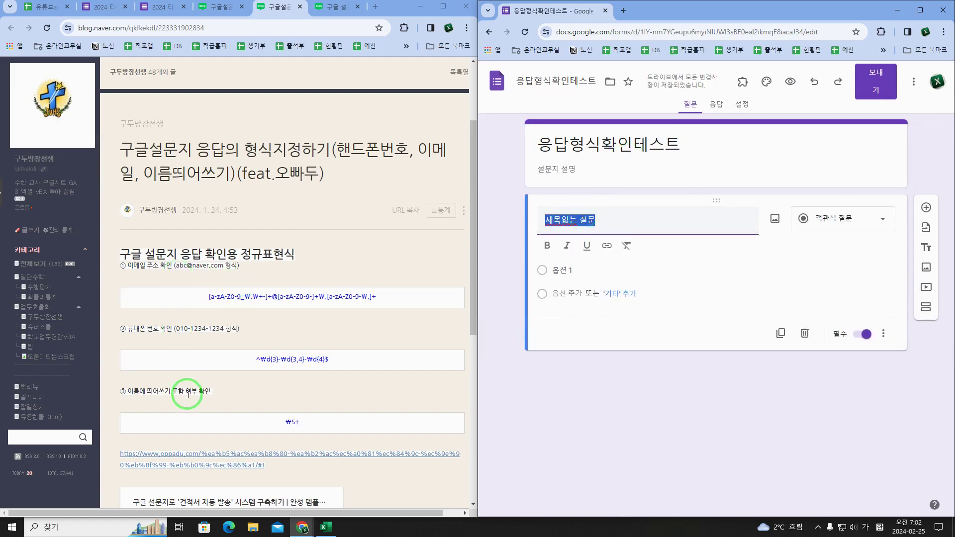
pyautogui.moveTo(206, 297); pyautogui.dragTo(395, 308)
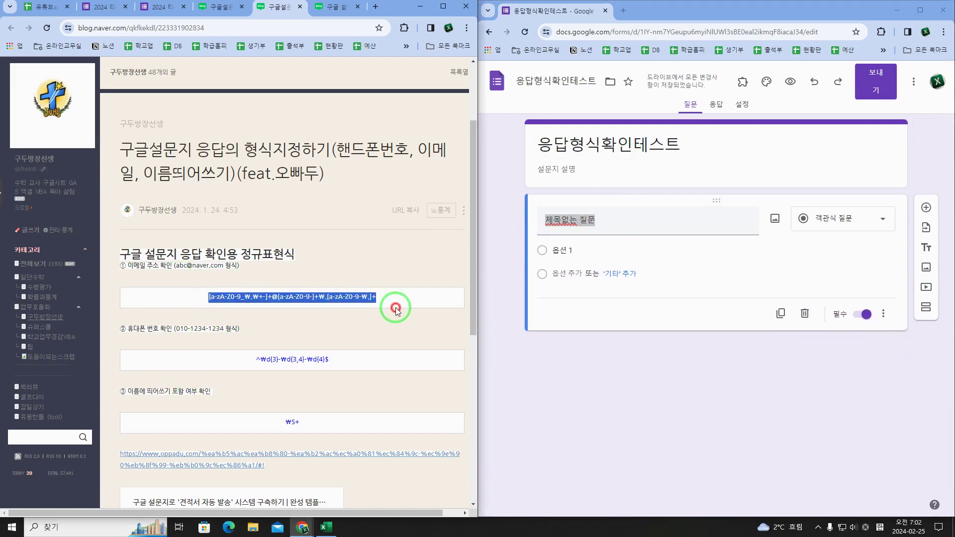
pyautogui.click(398, 308)
pyautogui.click(629, 219)
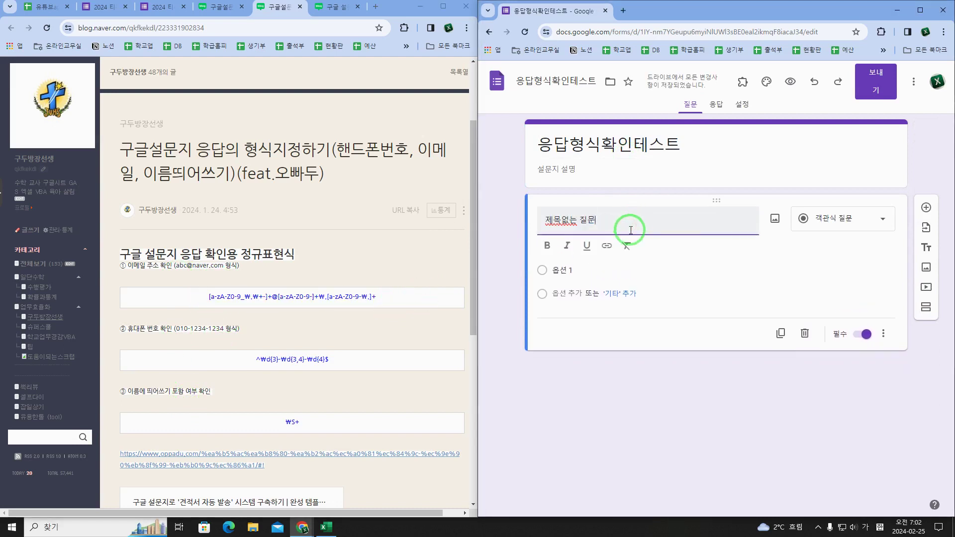
pyautogui.moveTo(629, 227); pyautogui.dragTo(491, 223)
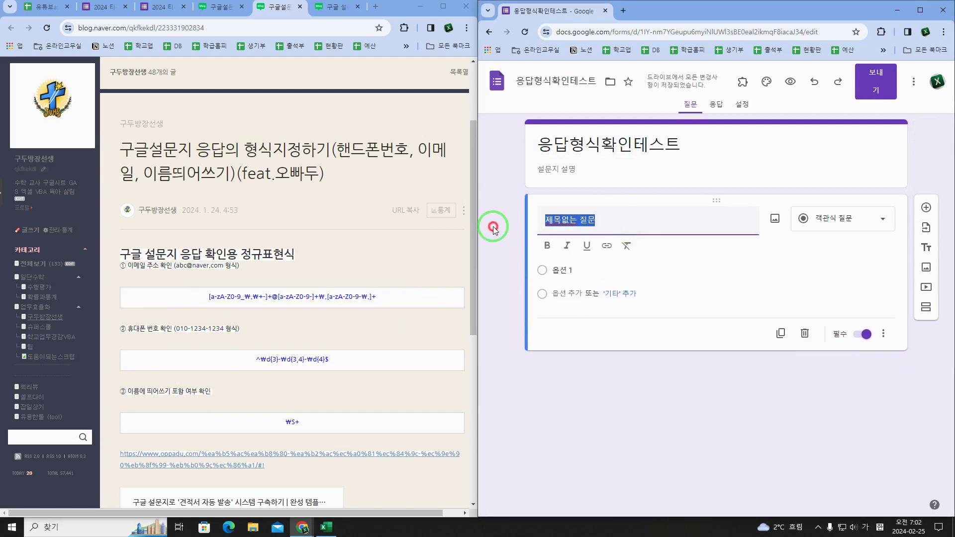
pyautogui.click(219, 9)
pyautogui.scroll(-15, 368, 243)
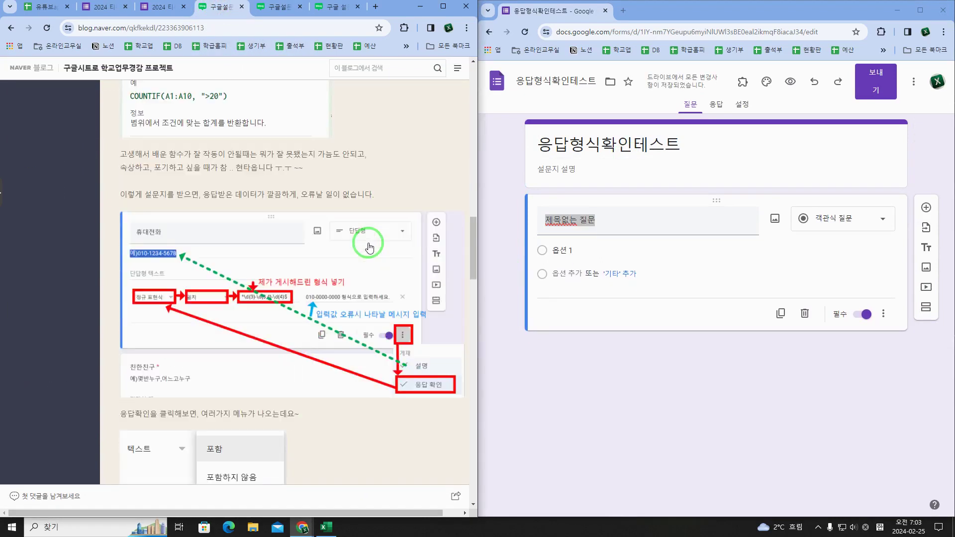
pyautogui.scroll(-20, 368, 244)
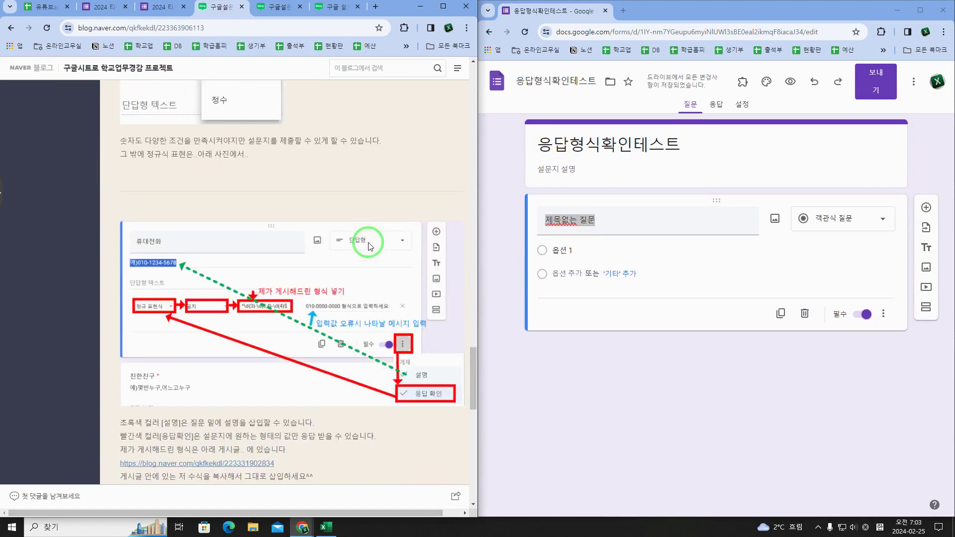
pyautogui.scroll(10, 368, 243)
pyautogui.moveTo(595, 220); pyautogui.dragTo(503, 225)
# Step: Title the first question 이름 and set its type to 단답형 (short answer)
pyautogui.write('이름')
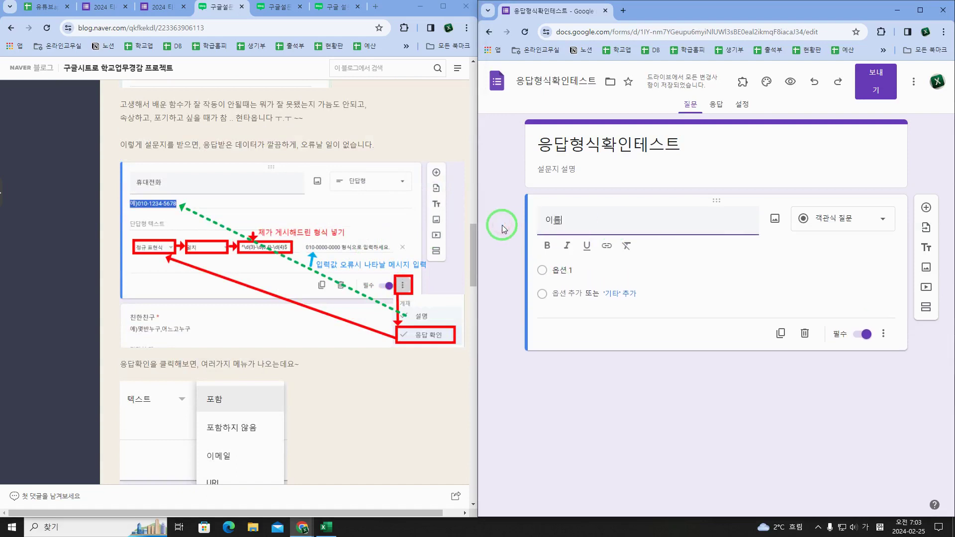
pyautogui.click(830, 221)
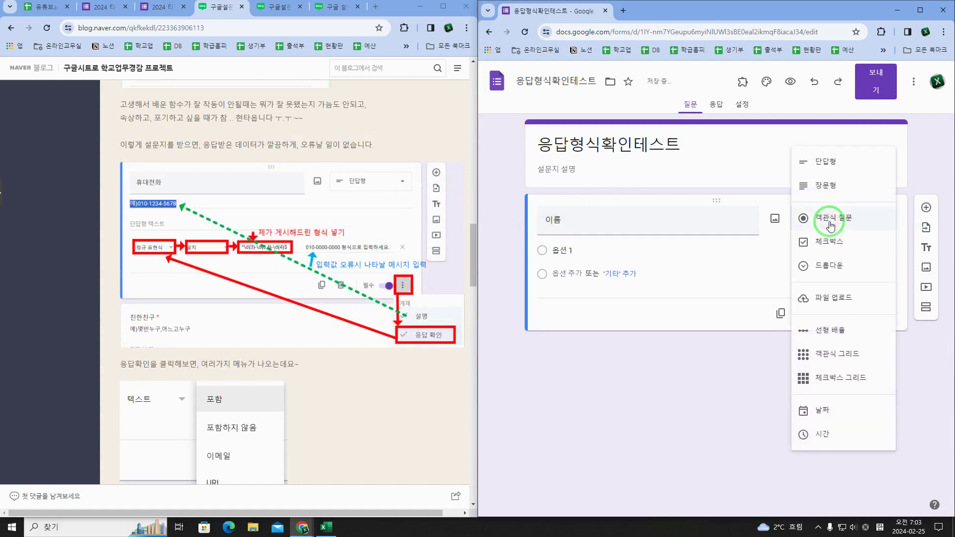
pyautogui.click(831, 225)
pyautogui.click(828, 216)
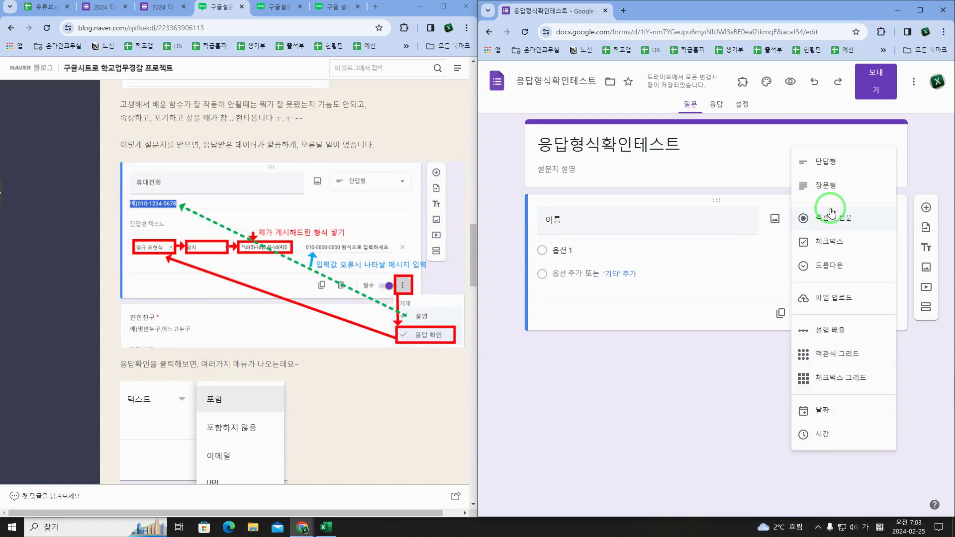
pyautogui.click(830, 169)
pyautogui.click(686, 251)
pyautogui.click(597, 251)
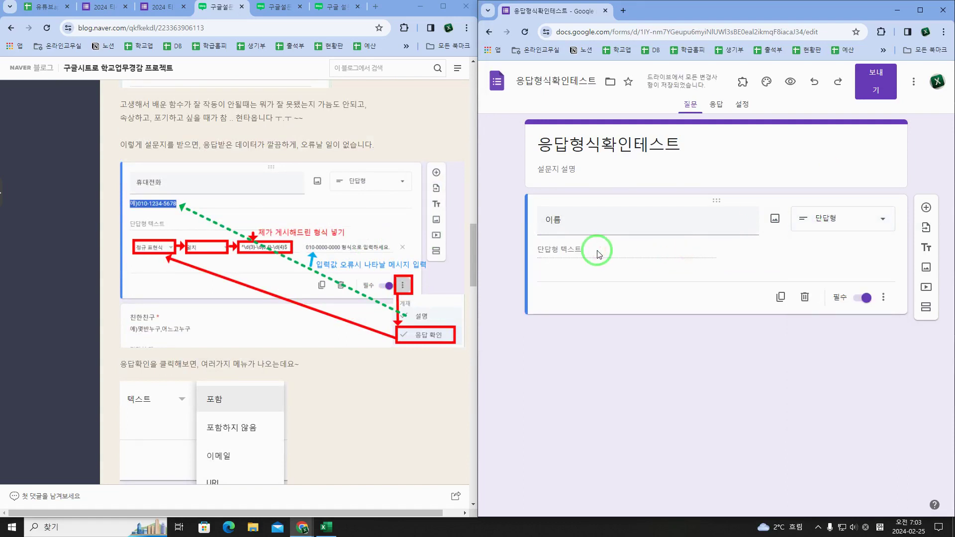
pyautogui.click(883, 300)
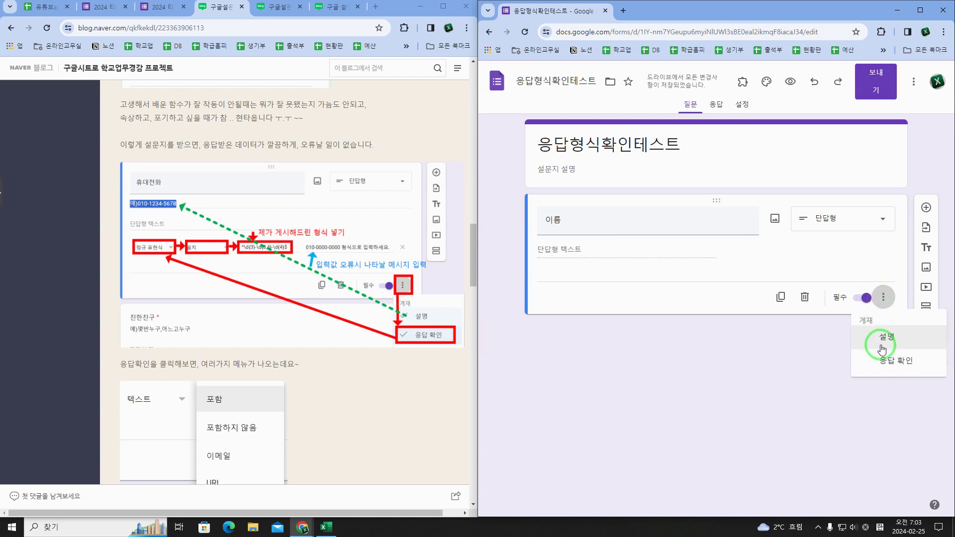
# Step: Turn on response validation for 이름 using 정규 표현식 with the 일치 condition
pyautogui.click(888, 369)
pyautogui.click(589, 281)
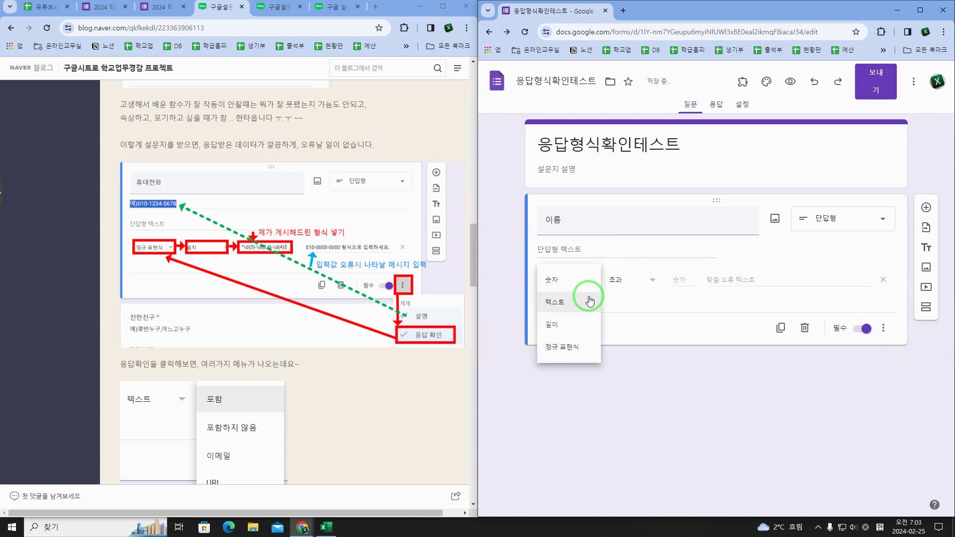
pyautogui.click(718, 323)
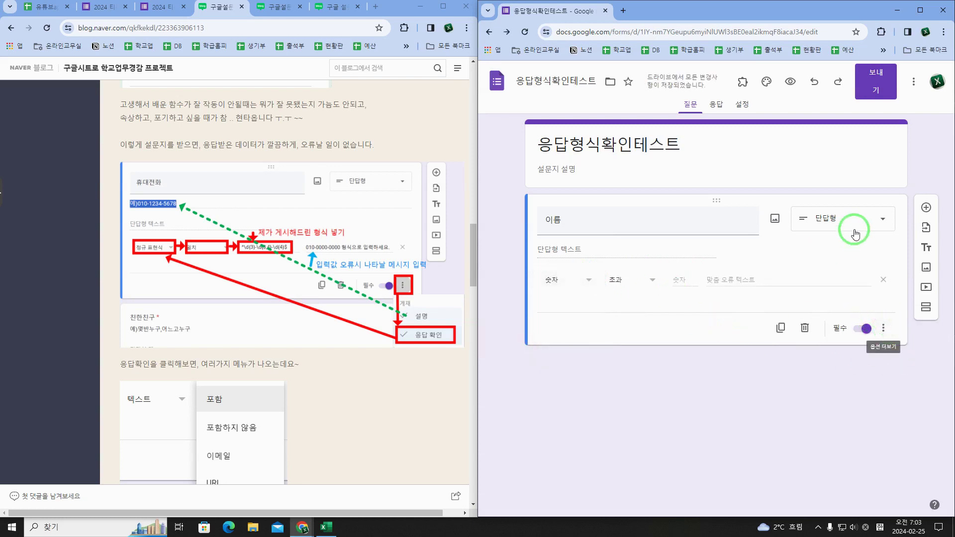
pyautogui.click(884, 327)
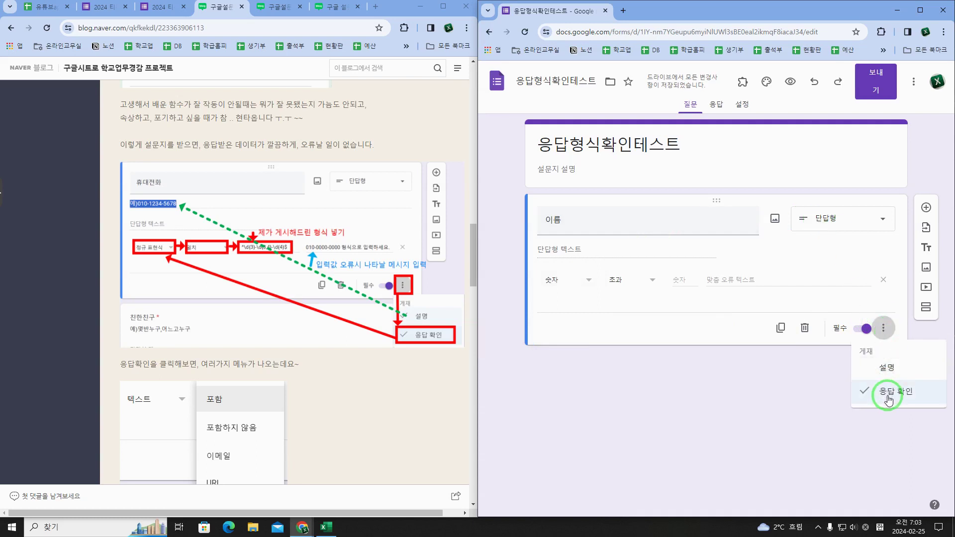
pyautogui.click(629, 317)
pyautogui.click(589, 285)
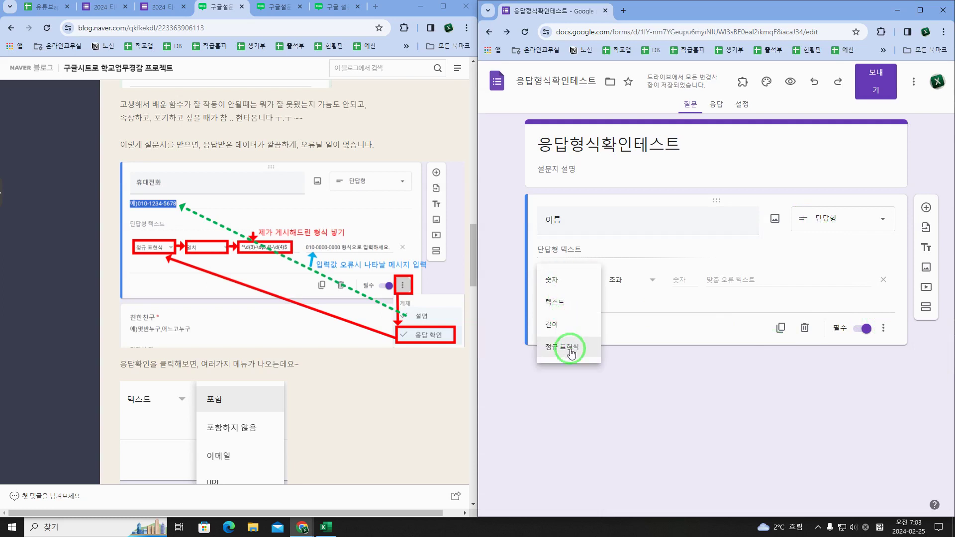
pyautogui.click(556, 302)
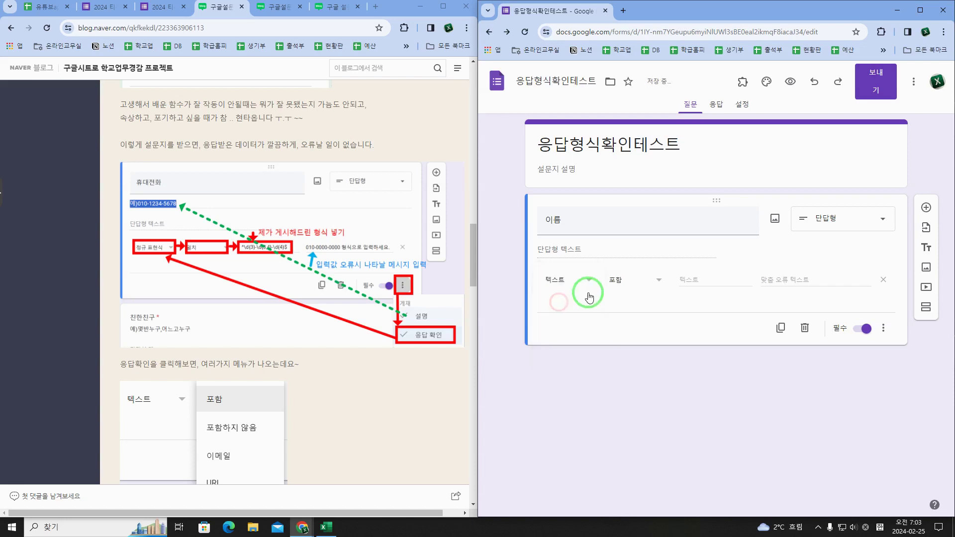
pyautogui.click(642, 284)
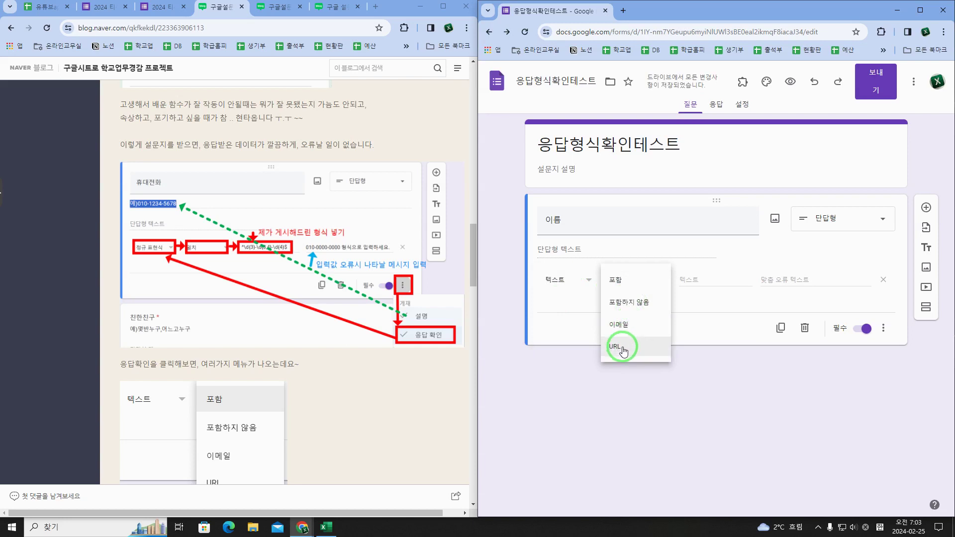
pyautogui.click(585, 308)
pyautogui.click(588, 280)
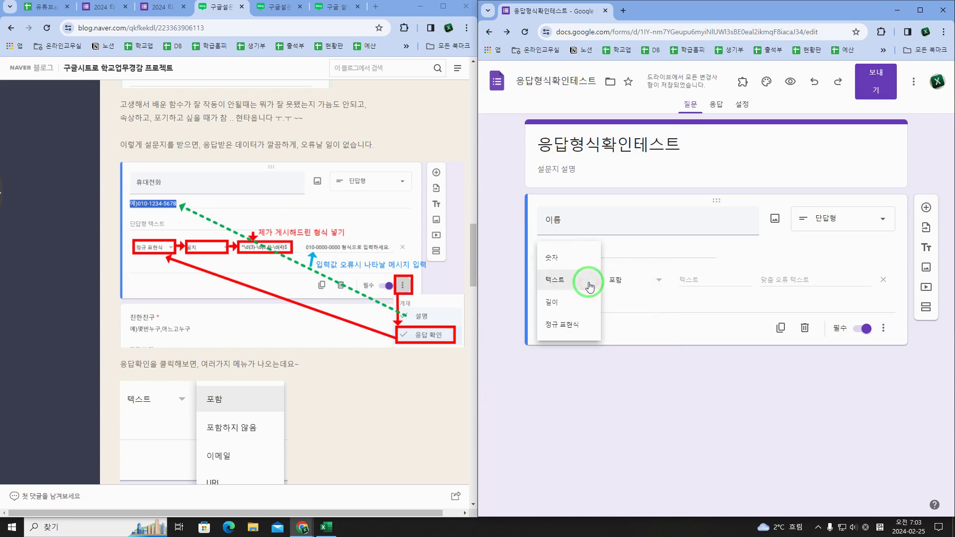
pyautogui.click(579, 322)
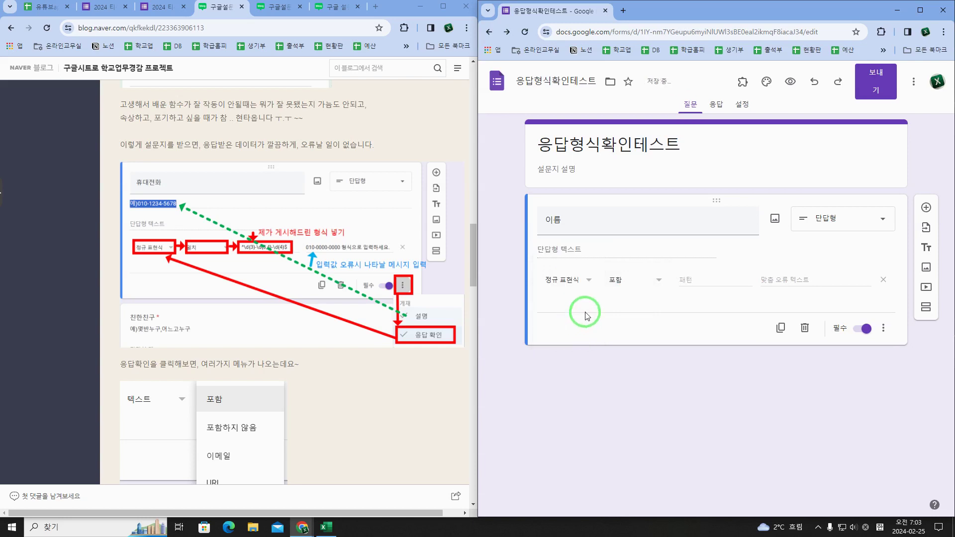
pyautogui.click(620, 289)
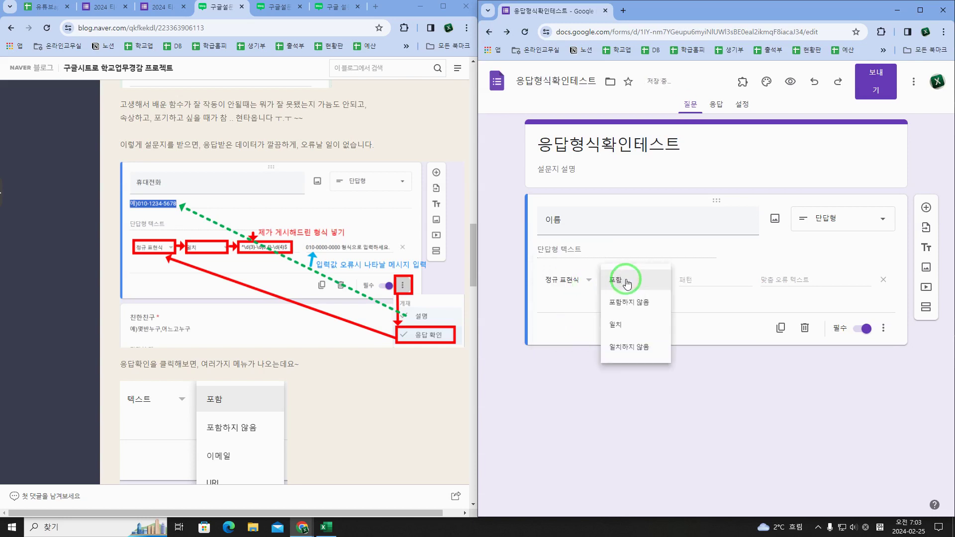
pyautogui.click(627, 324)
pyautogui.scroll(-1, 278, 297)
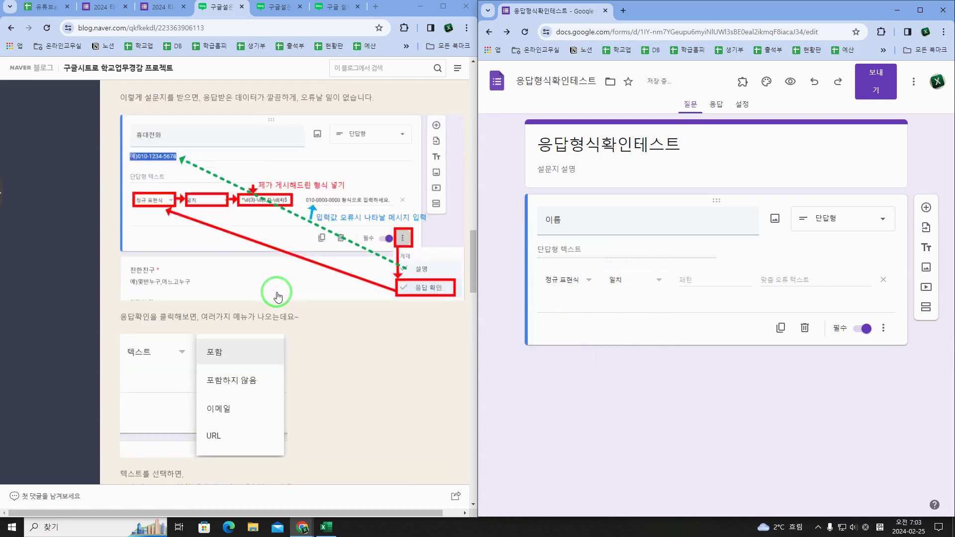
pyautogui.scroll(1, 278, 297)
# Step: Paste \S+ from the blog as the pattern, set error text 이름에 띄어쓰기가 있습니다., and add a question
pyautogui.click(277, 8)
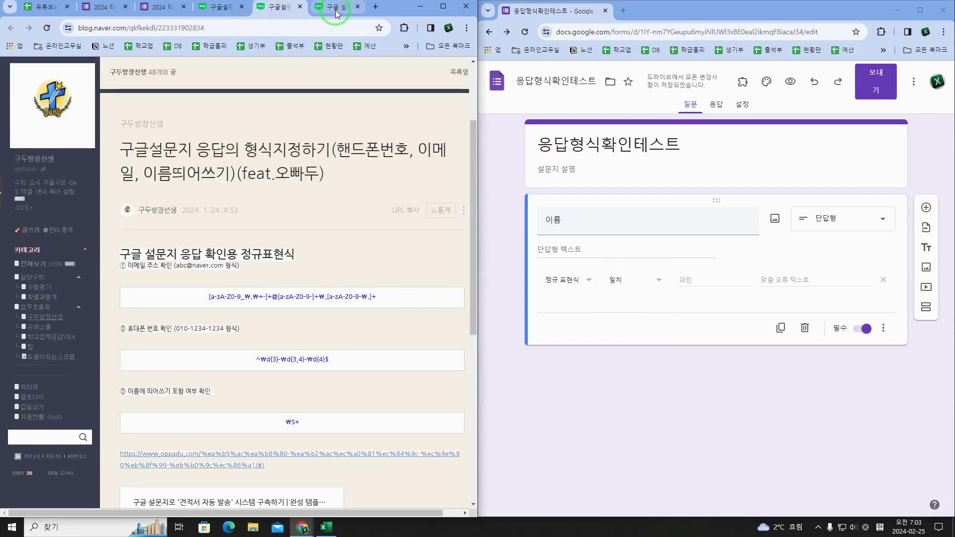
pyautogui.scroll(-2, 309, 298)
pyautogui.moveTo(277, 325); pyautogui.dragTo(302, 326)
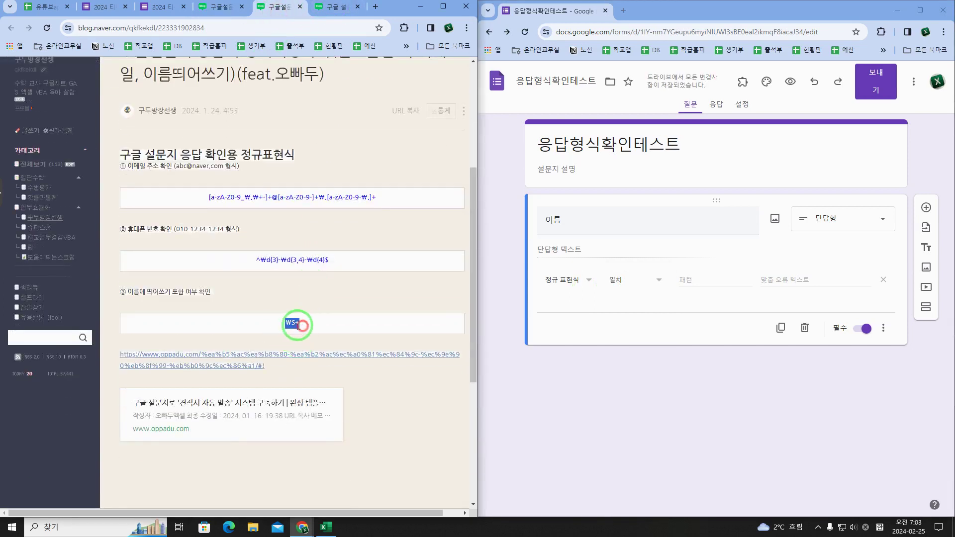
pyautogui.rightClick(294, 324)
pyautogui.click(323, 332)
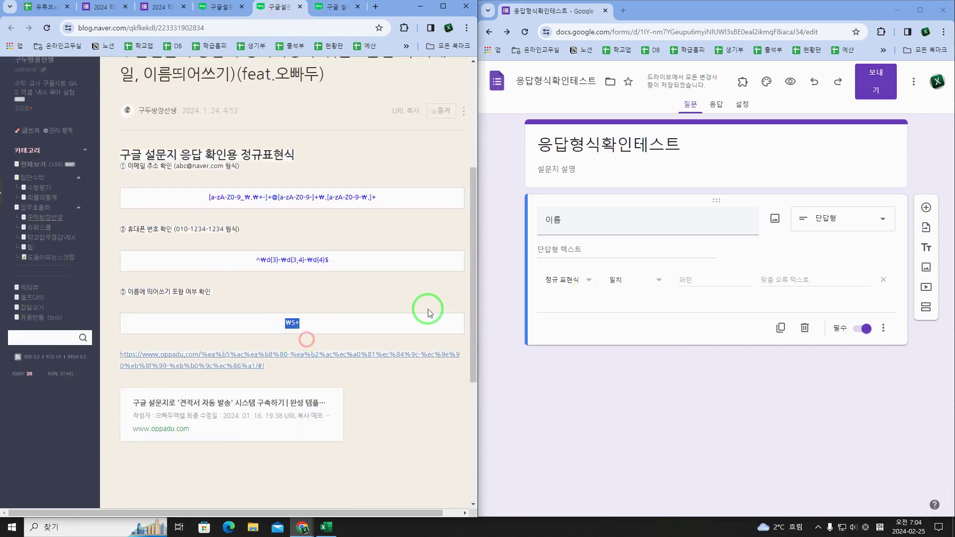
pyautogui.click(697, 282)
pyautogui.hotkey('ctrl', 'v')
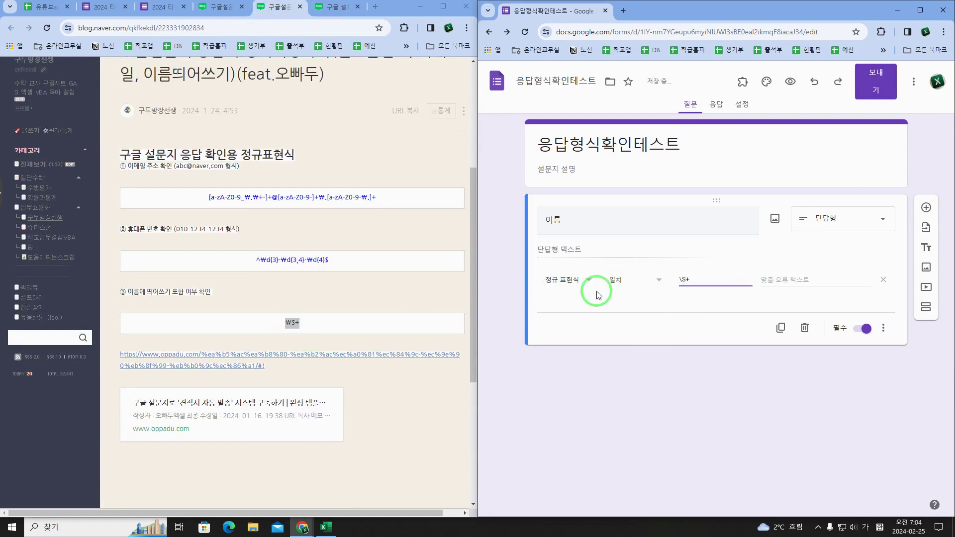
pyautogui.click(780, 278)
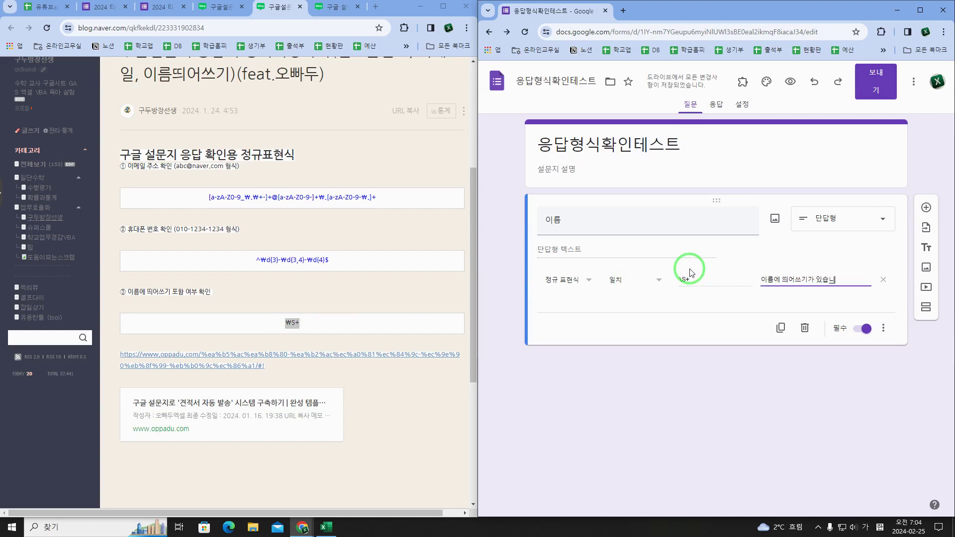
pyautogui.click(689, 301)
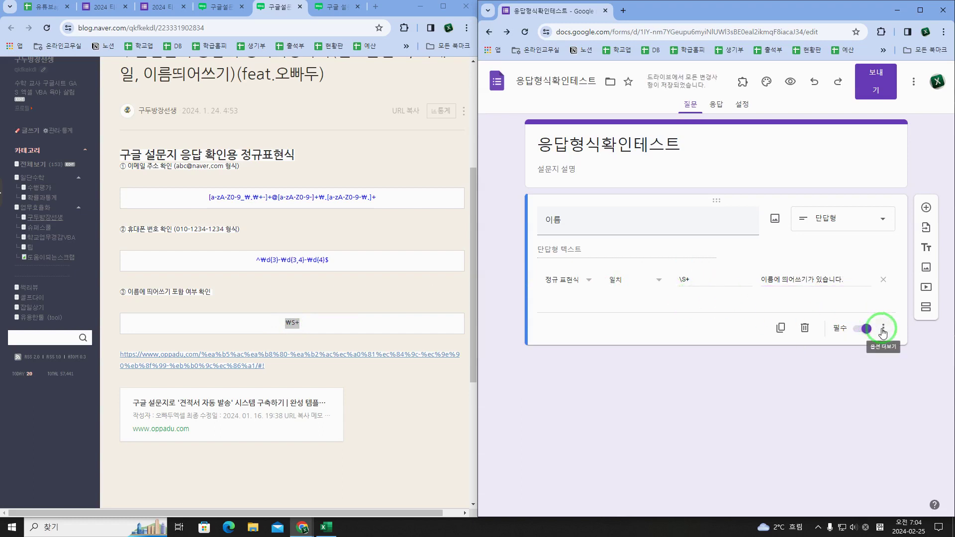
pyautogui.click(926, 207)
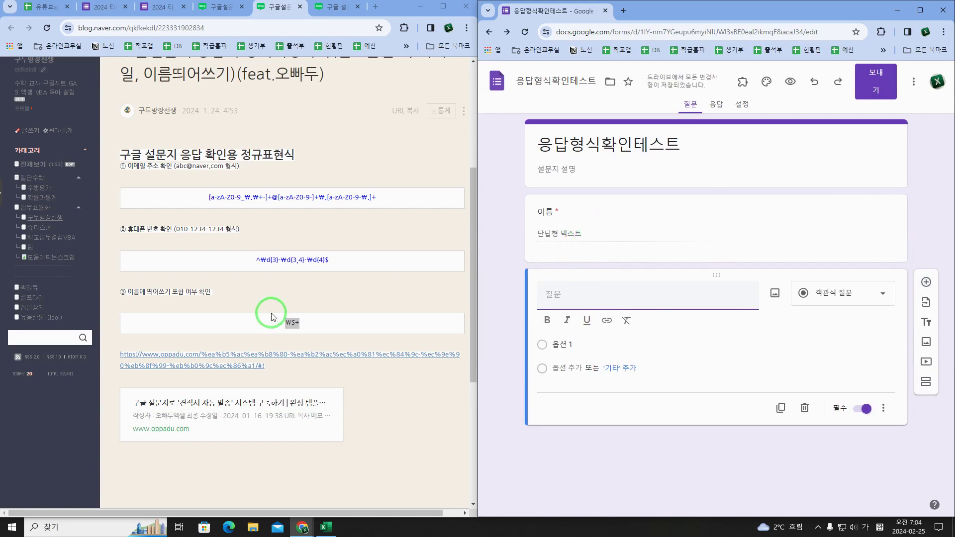
# Step: Title the new question 휴대폰번호 as a short-answer question
pyautogui.click(618, 297)
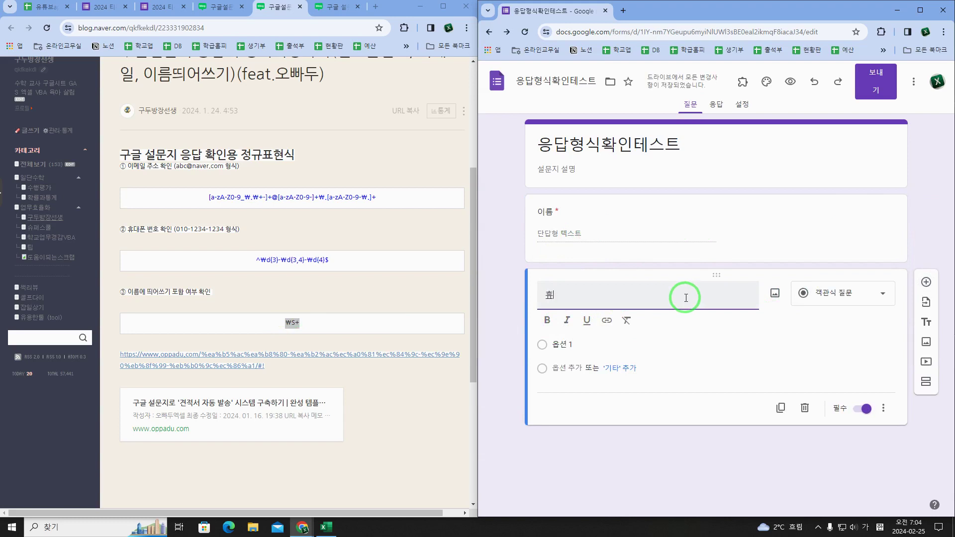
pyautogui.write('휴대폰번호')
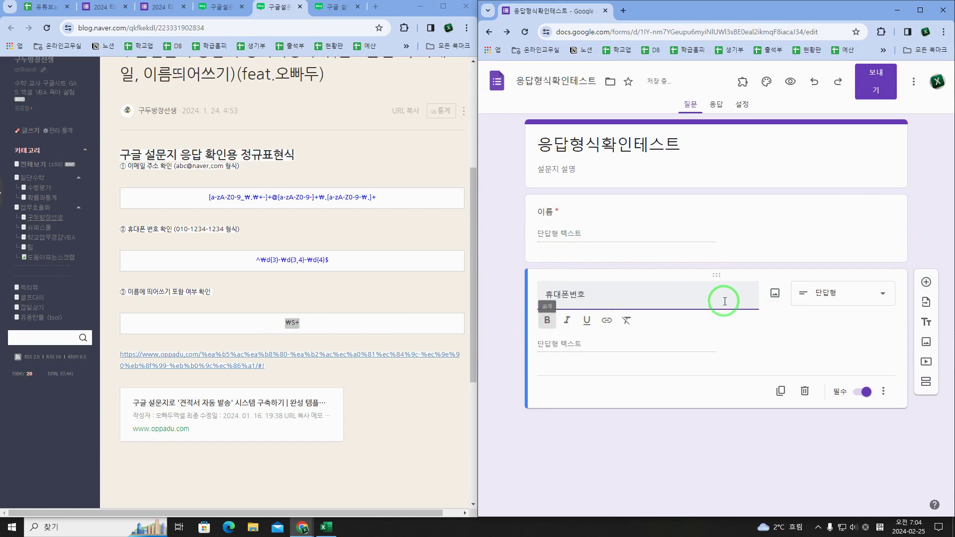
pyautogui.click(827, 310)
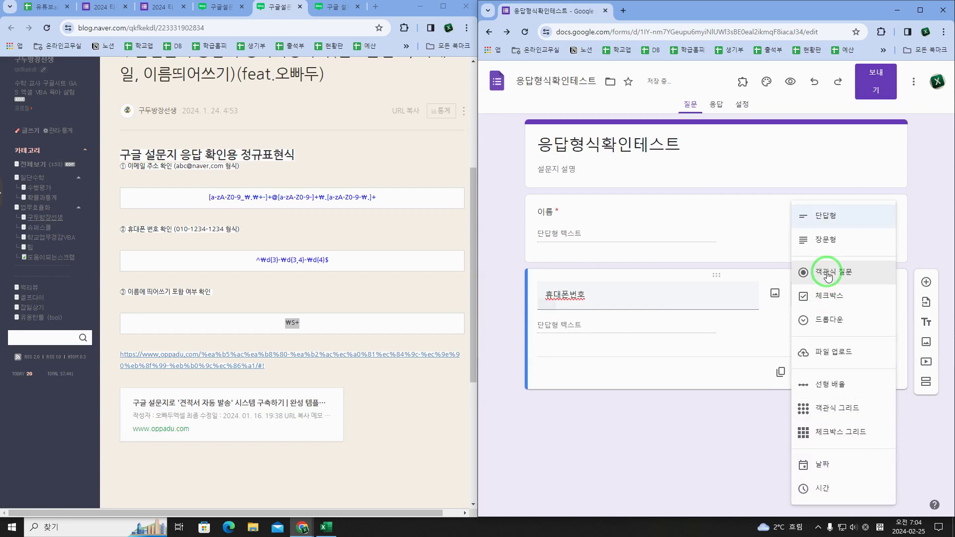
pyautogui.click(829, 219)
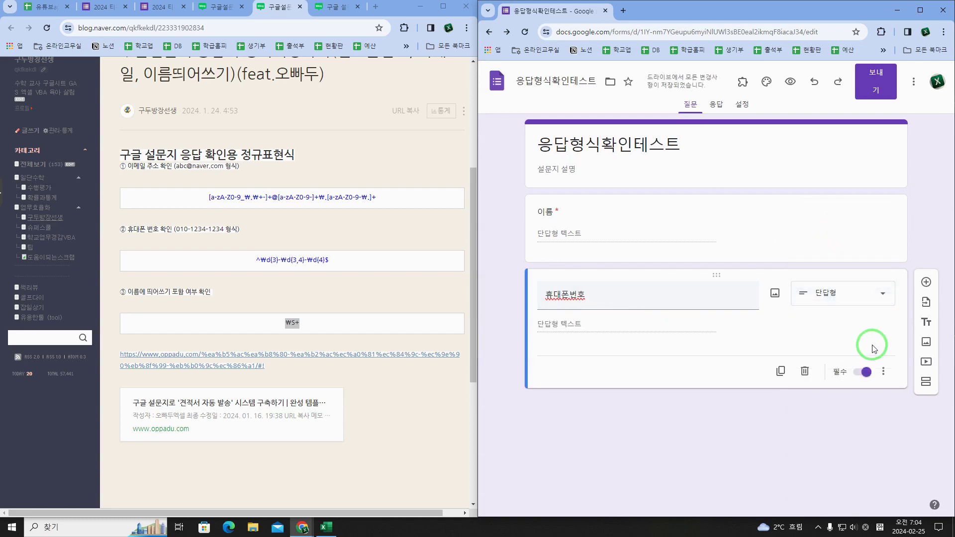
# Step: Turn on 정규 표현식 validation with the 일치 condition for 휴대폰번호
pyautogui.click(889, 379)
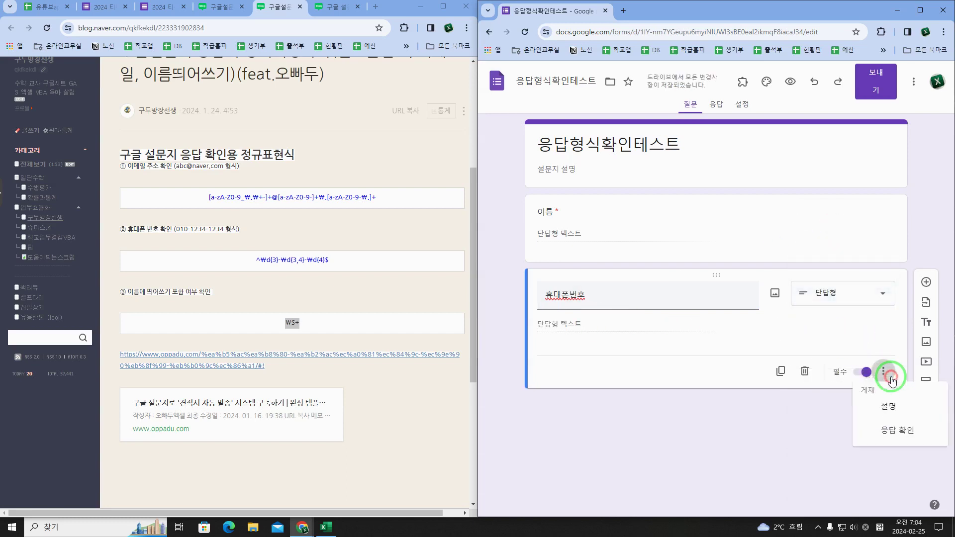
pyautogui.click(884, 437)
pyautogui.click(569, 354)
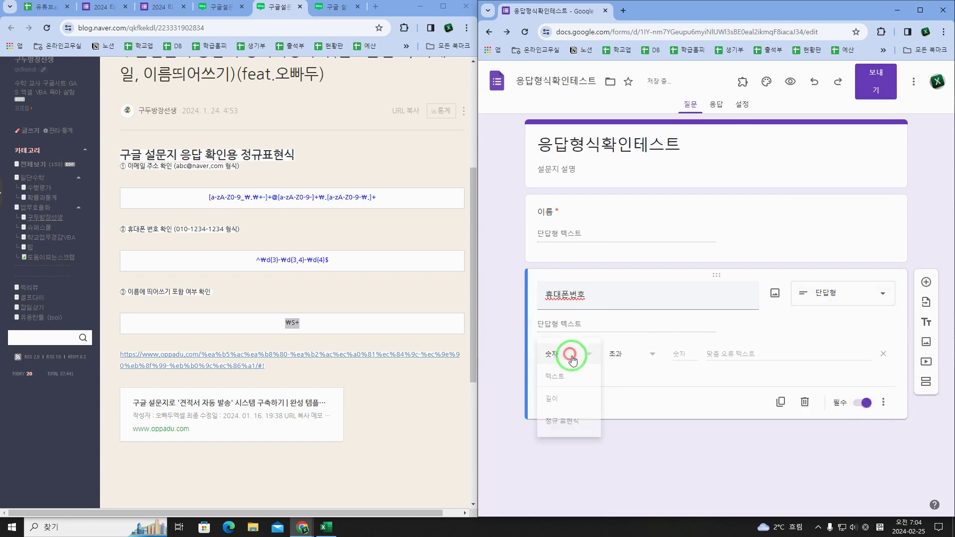
pyautogui.click(575, 422)
pyautogui.click(650, 353)
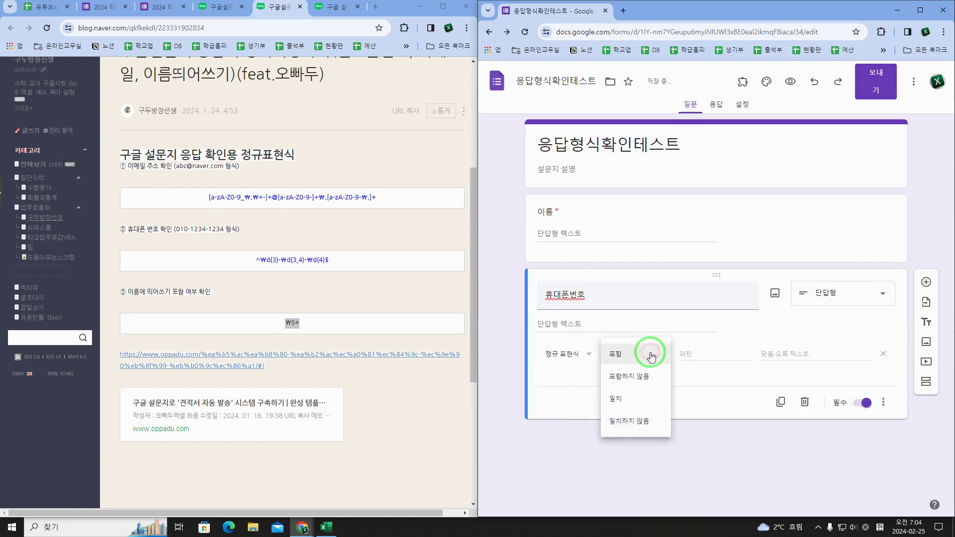
pyautogui.click(647, 404)
pyautogui.moveTo(256, 259); pyautogui.dragTo(338, 266)
pyautogui.rightClick(317, 260)
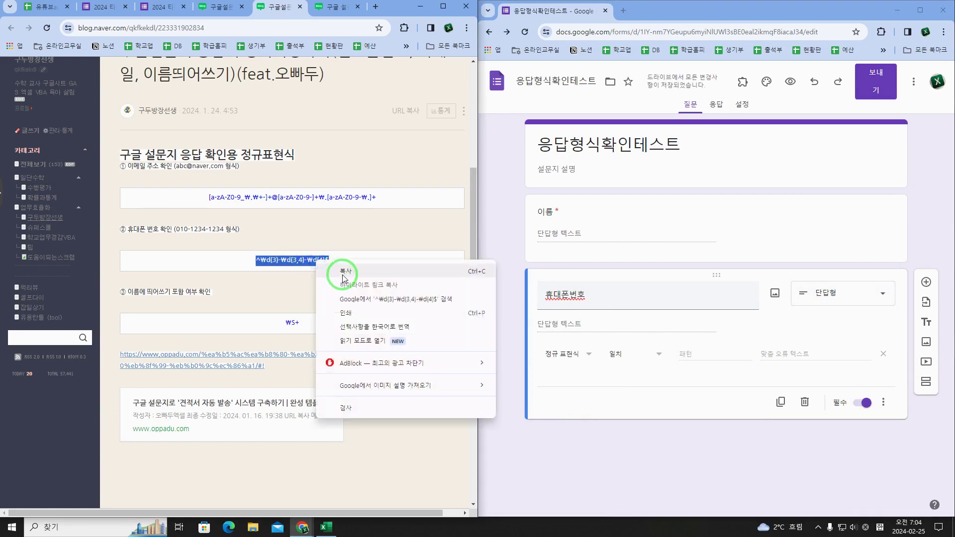
pyautogui.click(342, 273)
pyautogui.click(692, 354)
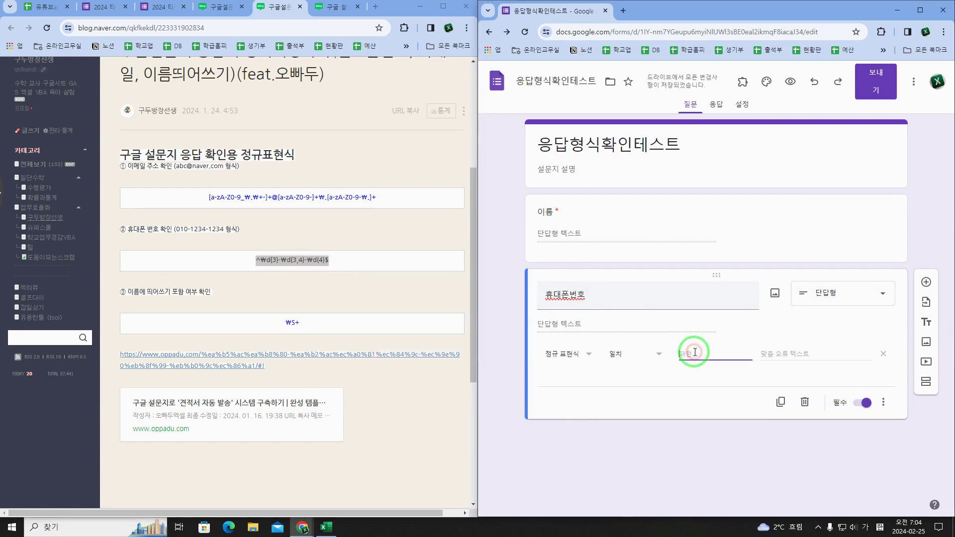
pyautogui.hotkey('ctrl', 'v')
pyautogui.click(789, 354)
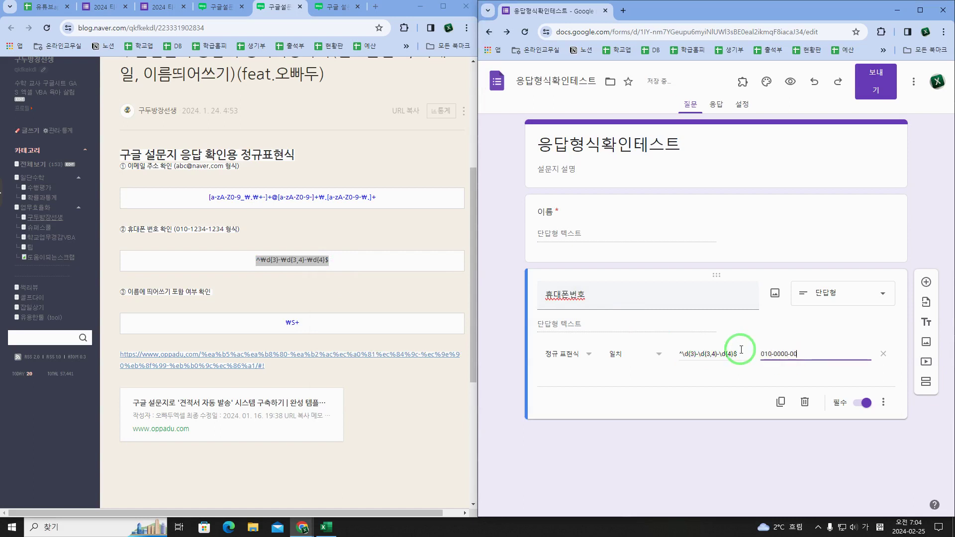
pyautogui.write('010-0000-0000 형식으')
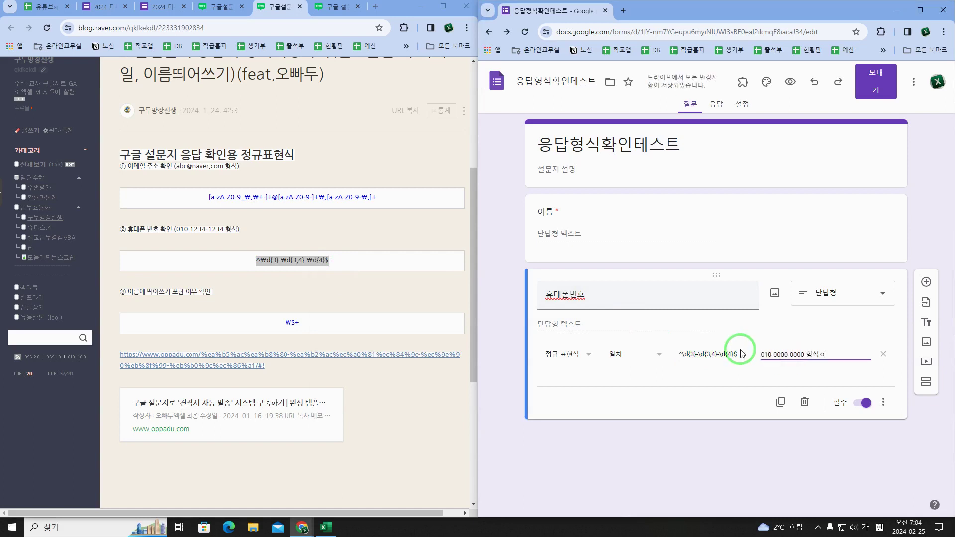
pyautogui.write('로 입력해주세요.')
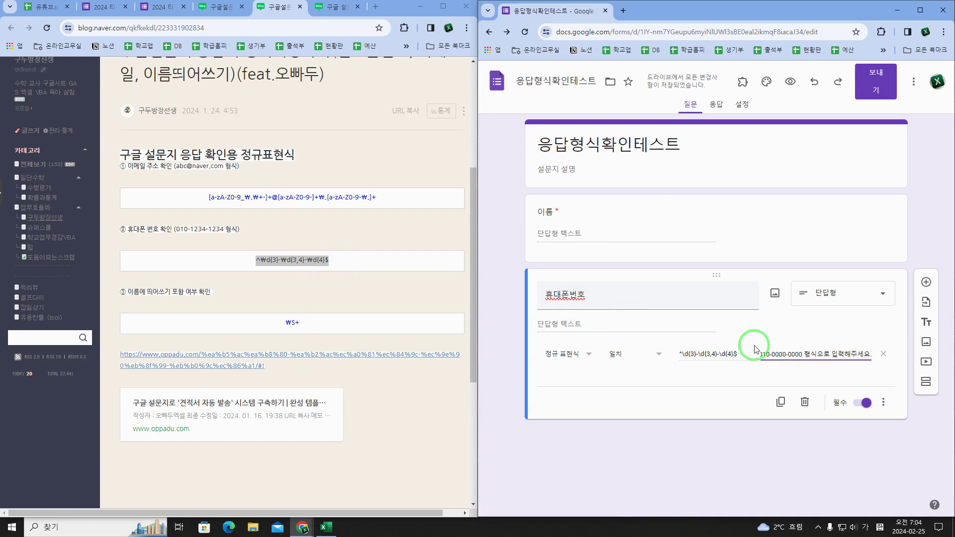
pyautogui.click(771, 377)
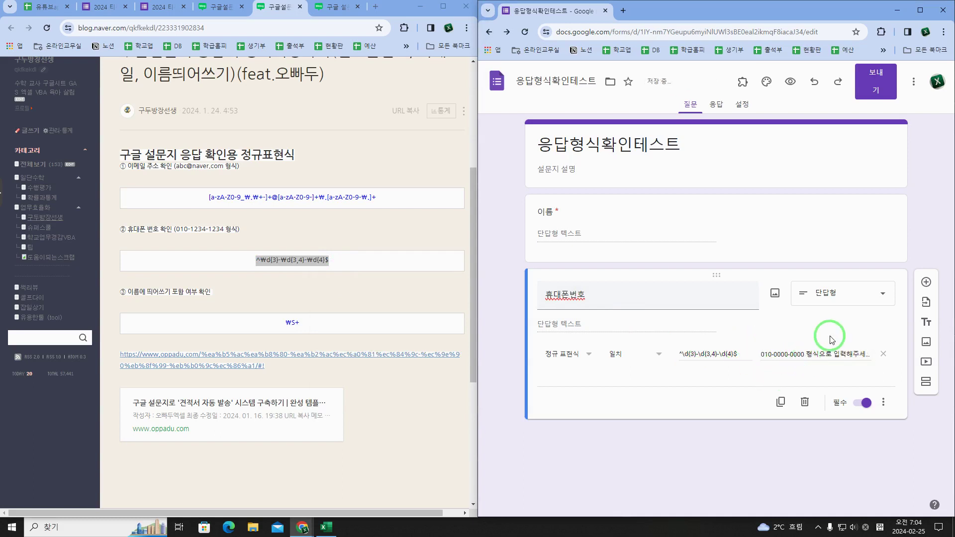
pyautogui.click(926, 282)
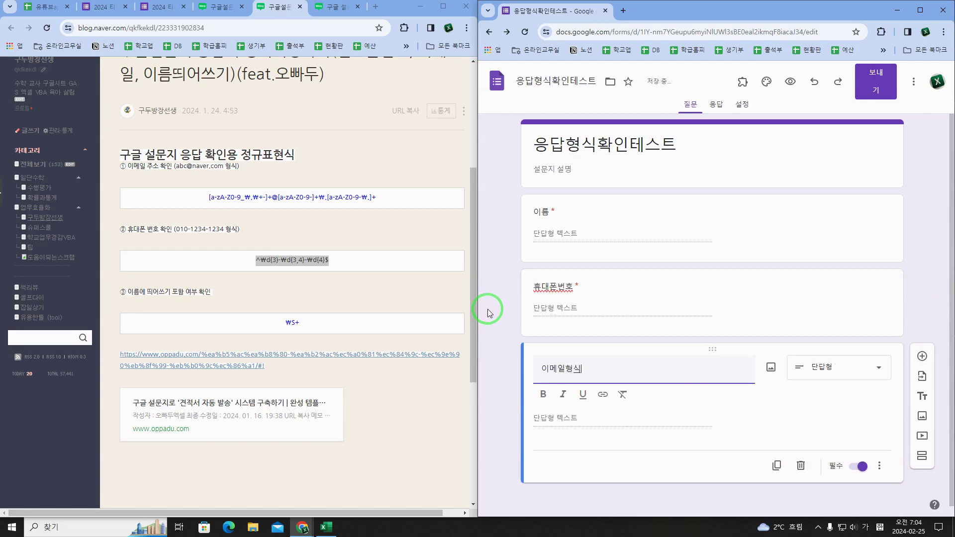
# Step: Keep 이메일형식 as short answer and turn on 정규 표현식 validation with 일치
pyautogui.click(816, 370)
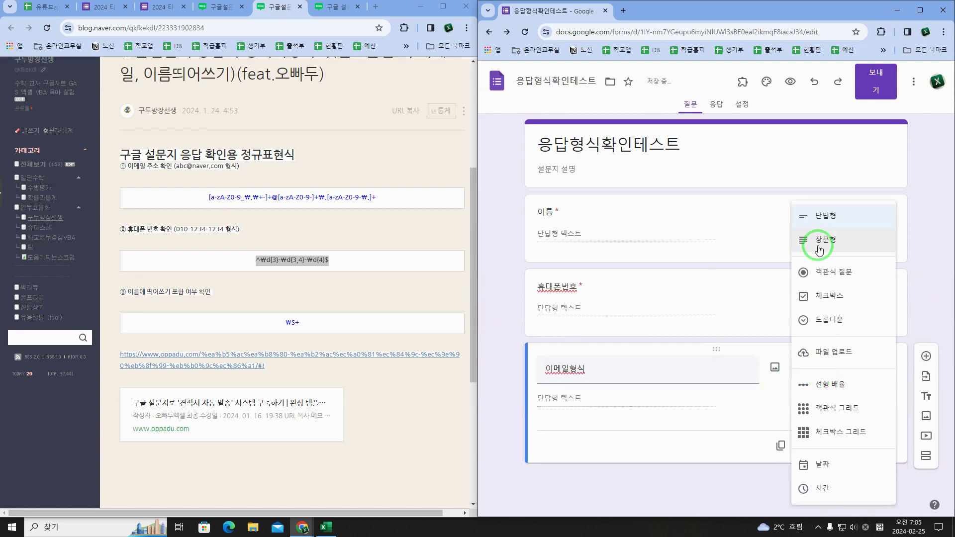
pyautogui.click(820, 230)
pyautogui.click(882, 447)
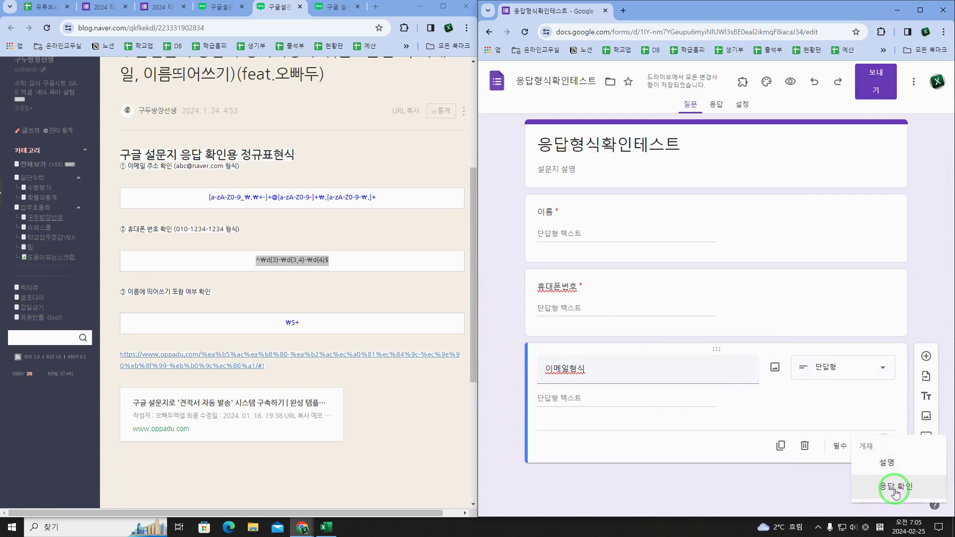
pyautogui.click(892, 488)
pyautogui.click(565, 427)
pyautogui.click(561, 487)
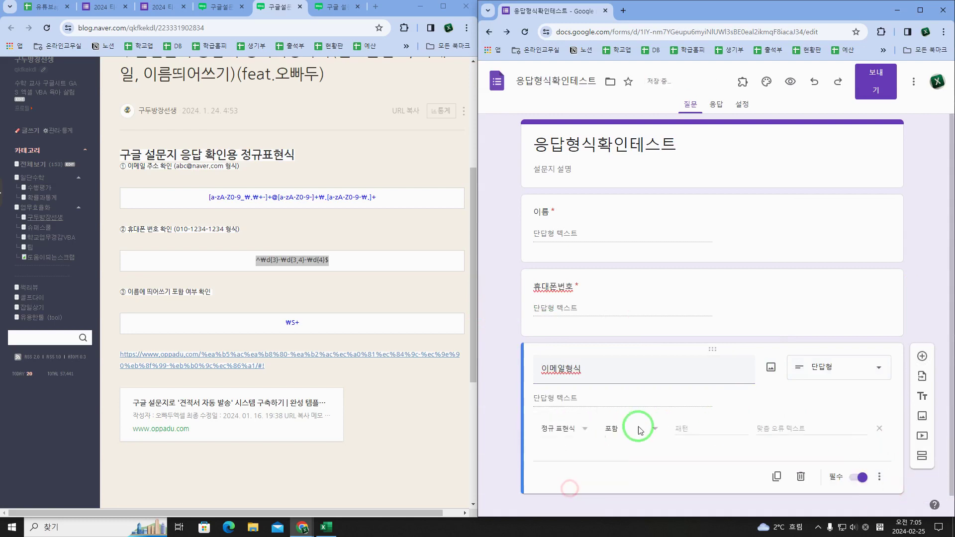
pyautogui.click(636, 428)
pyautogui.click(633, 464)
pyautogui.moveTo(278, 204); pyautogui.dragTo(390, 198)
pyautogui.rightClick(352, 197)
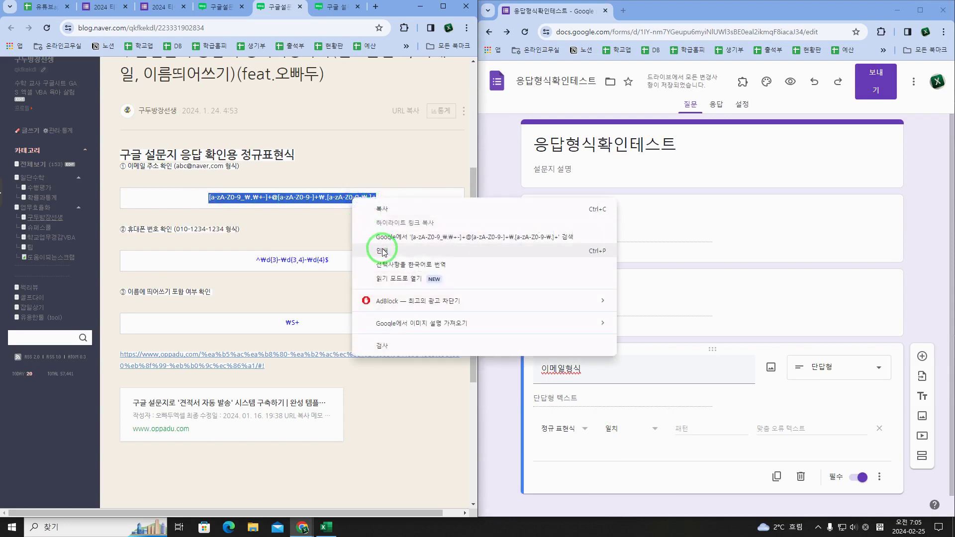
pyautogui.click(384, 216)
pyautogui.click(716, 429)
pyautogui.write('[a-zA-Z0-9_\\.\\+-]+@[a-zA-Z0-9-]+\\.[a-zA-Z0-9-\\.]+')
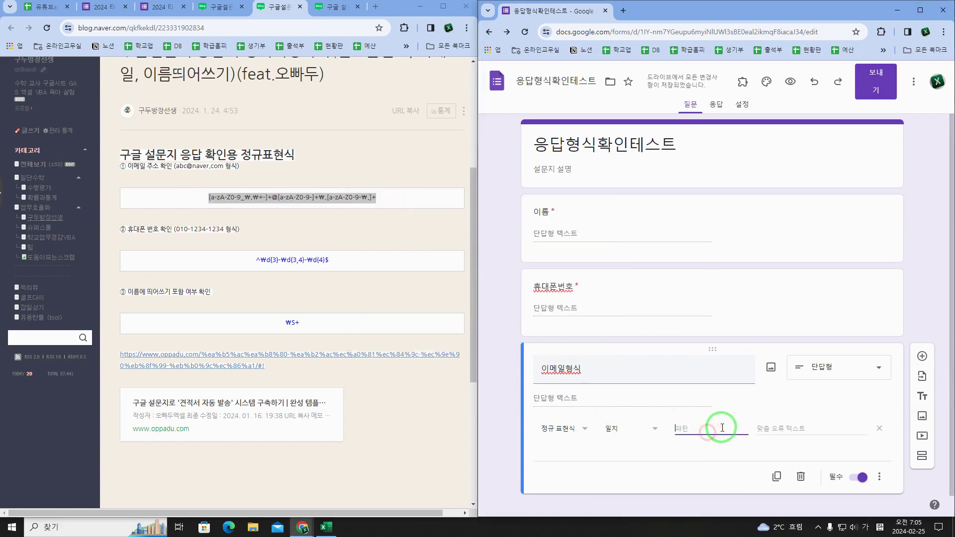
pyautogui.click(787, 431)
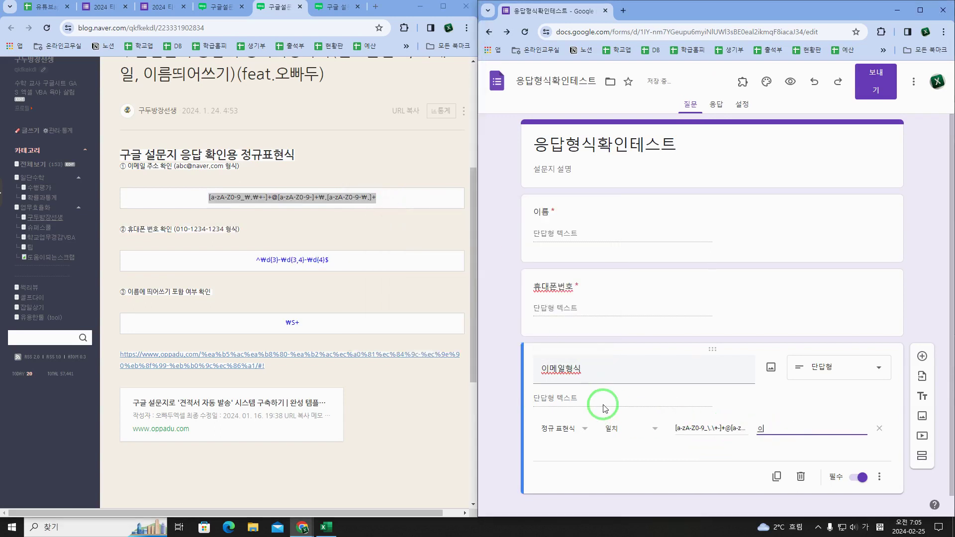
pyautogui.write('ㅣ')
pyautogui.press('BackSpace')
pyautogui.write('ㅁㅍㄴ')
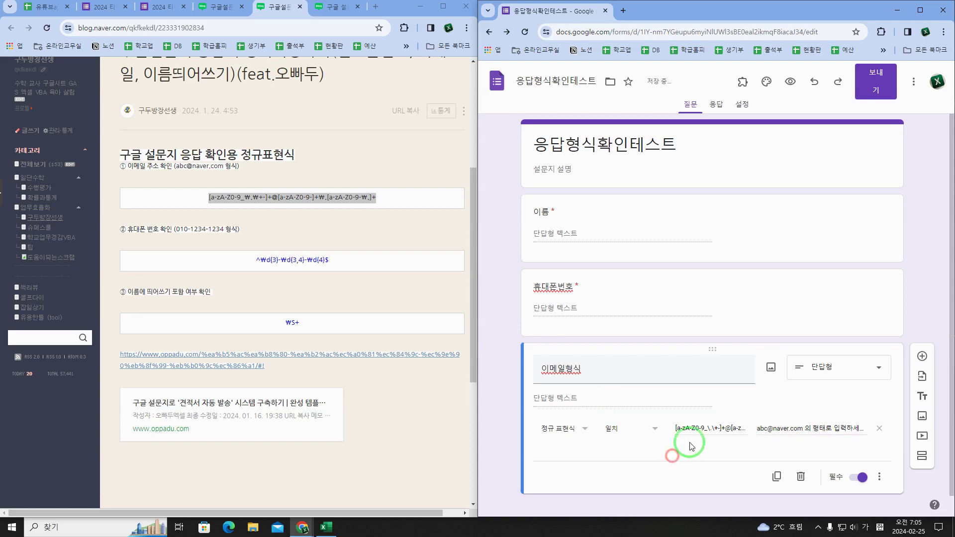
pyautogui.click(776, 429)
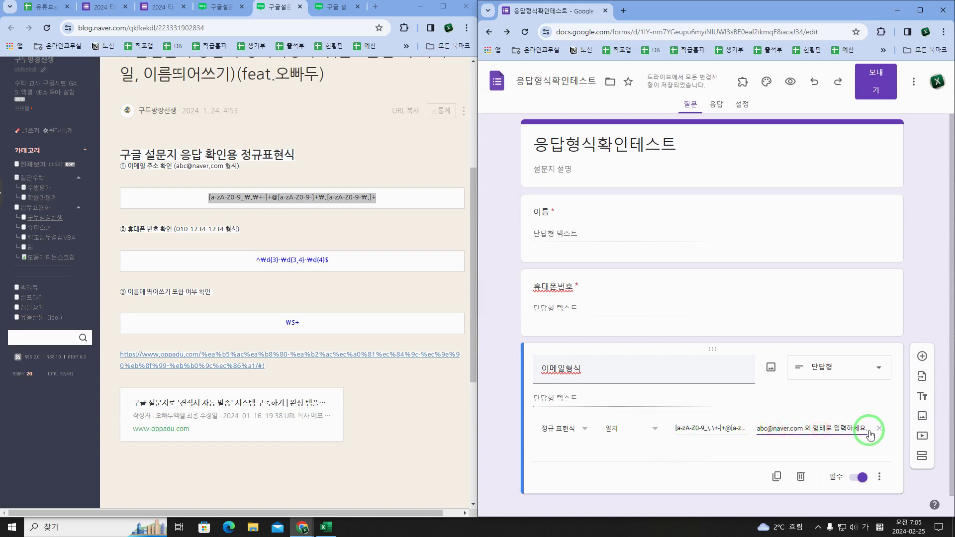
pyautogui.moveTo(866, 428); pyautogui.dragTo(751, 430)
pyautogui.hotkey('ctrl', 'c')
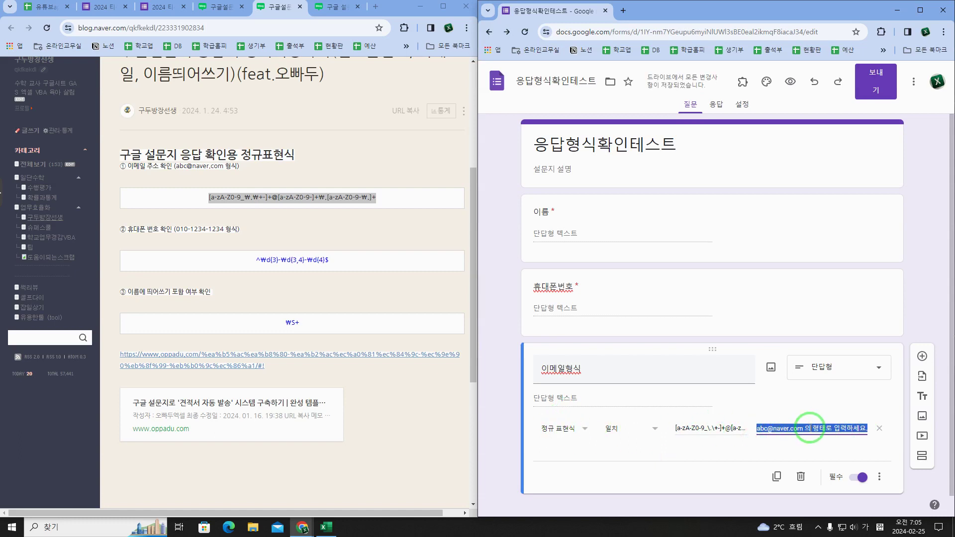
pyautogui.click(880, 476)
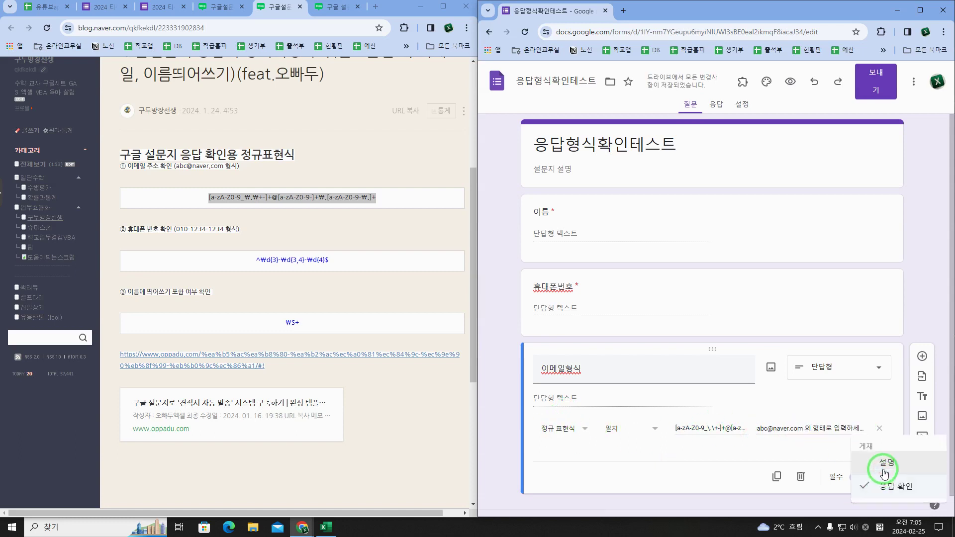
pyautogui.click(883, 467)
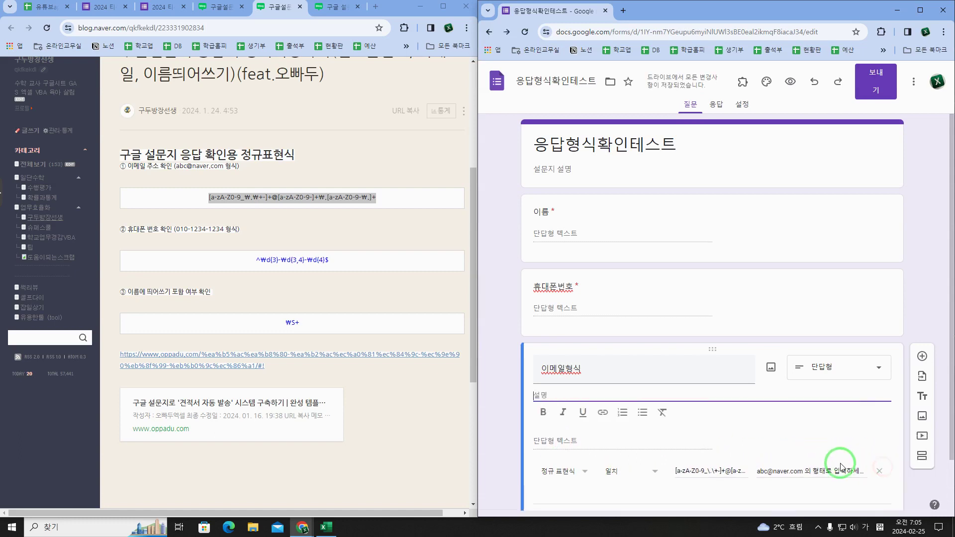
pyautogui.click(852, 451)
pyautogui.tripleClick(851, 451)
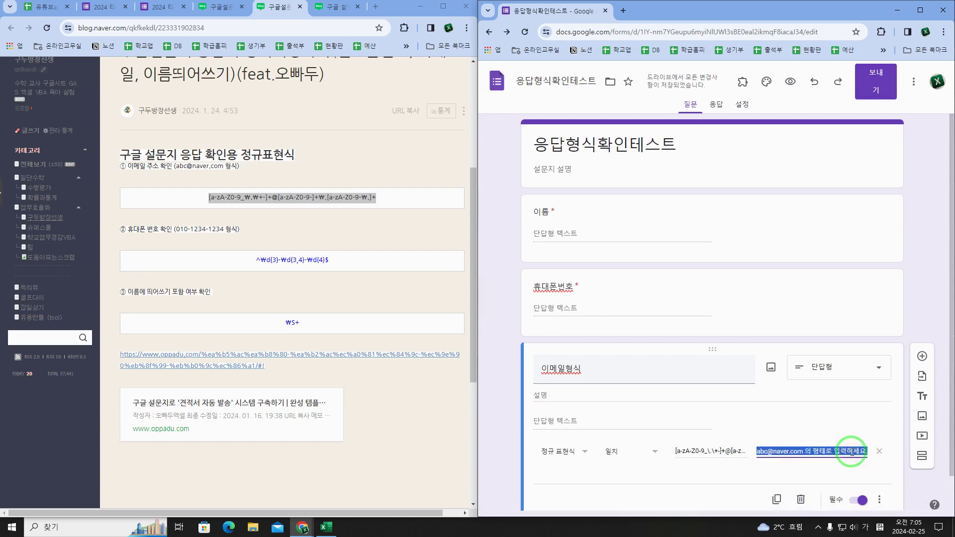
pyautogui.click(596, 397)
pyautogui.hotkey('ctrl', 'v')
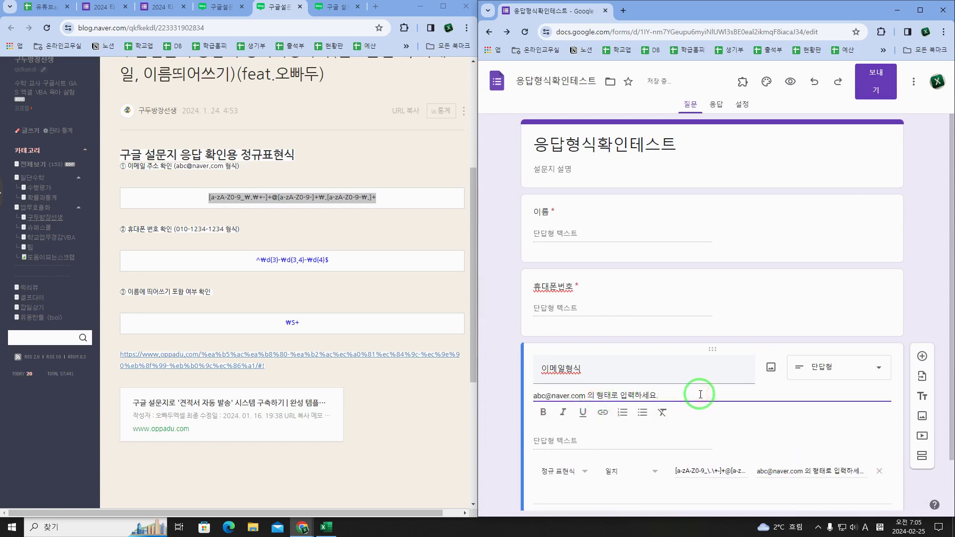
pyautogui.press('Home')
pyautogui.press('Hangul')
pyautogui.write('이')
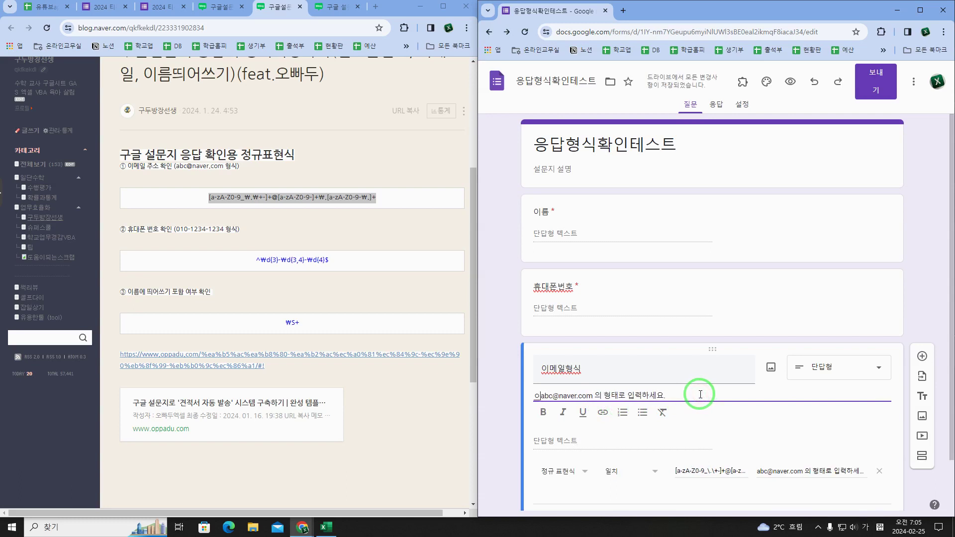
pyautogui.press('BackSpace')
pyautogui.write('이메일은')
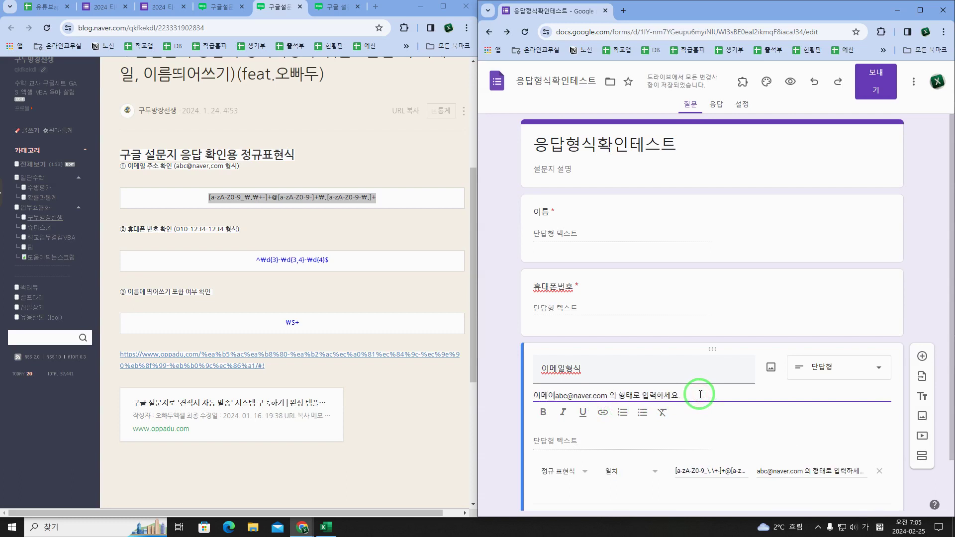
pyautogui.press('End')
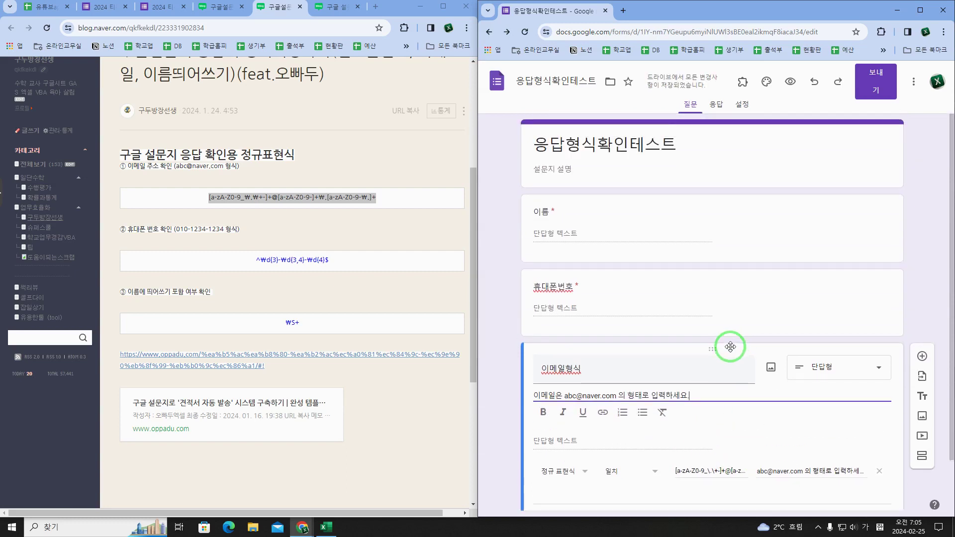
# Step: Open the form preview in its own window snapped to the left half
pyautogui.click(790, 82)
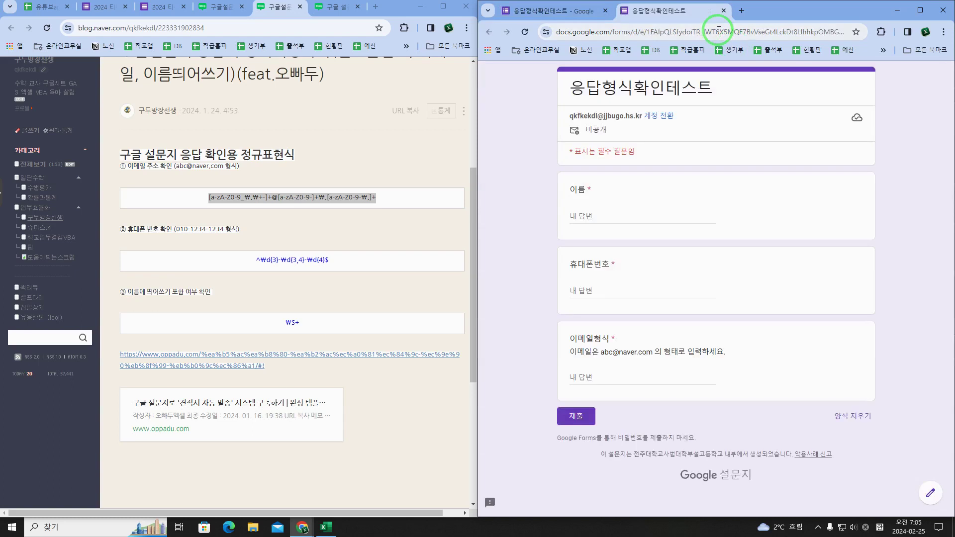
pyautogui.moveTo(684, 13); pyautogui.dragTo(352, 50)
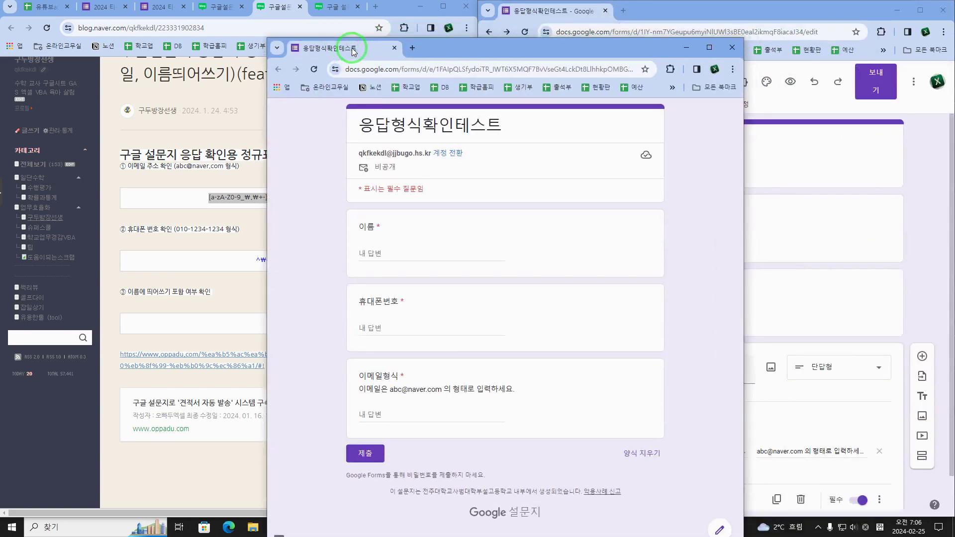
pyautogui.press('super+Left')
# Step: Enter a name containing a space to trigger the spacing error, then delete the space to clear it
pyautogui.click(140, 216)
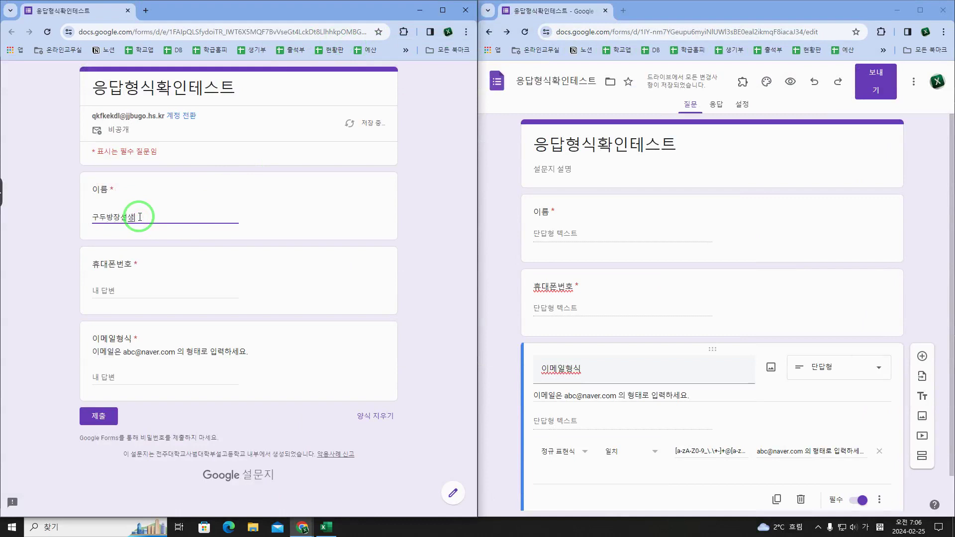
pyautogui.click(170, 288)
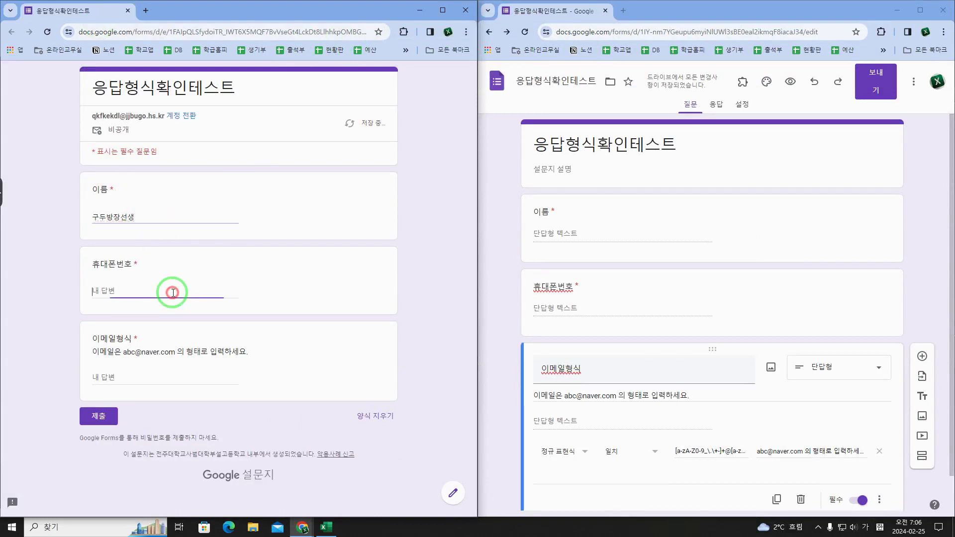
pyautogui.click(145, 219)
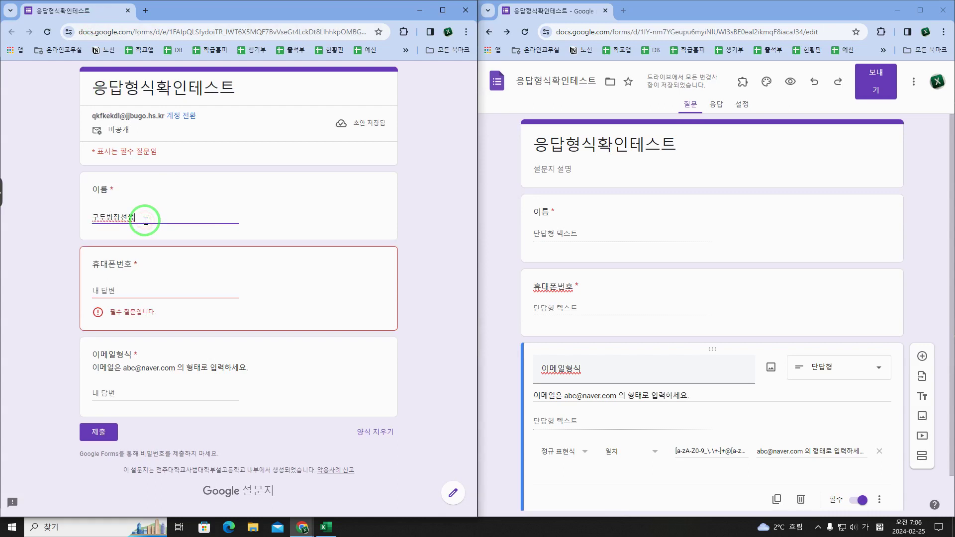
pyautogui.click(161, 278)
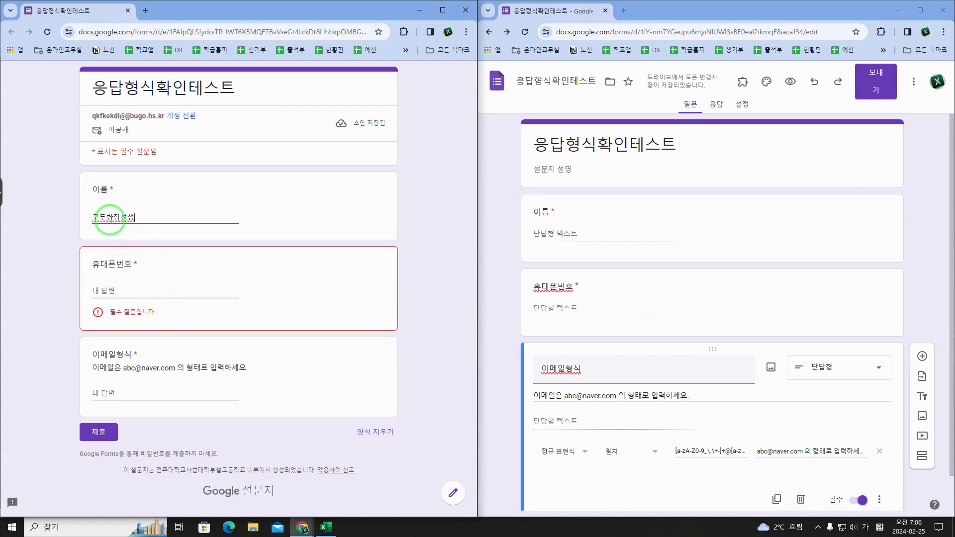
pyautogui.click(135, 270)
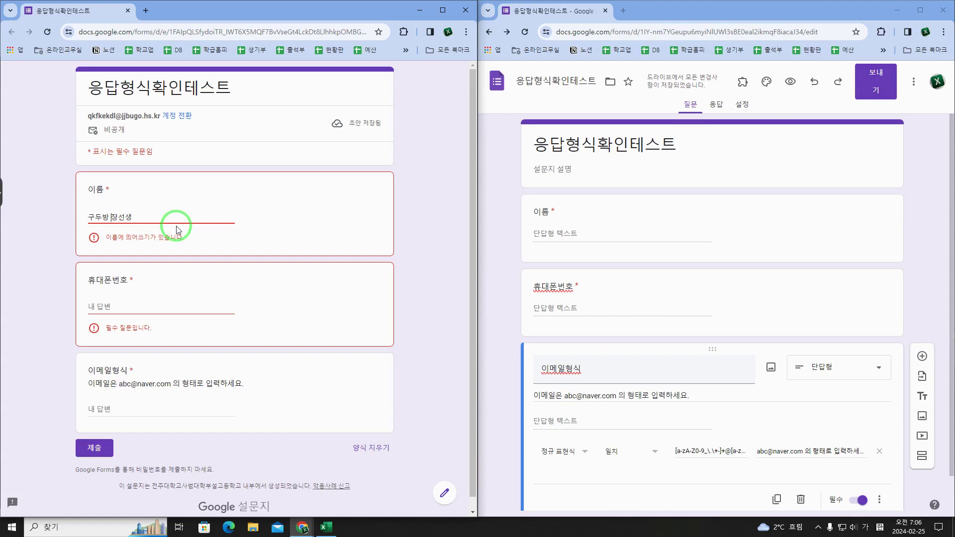
pyautogui.press('BackSpace')
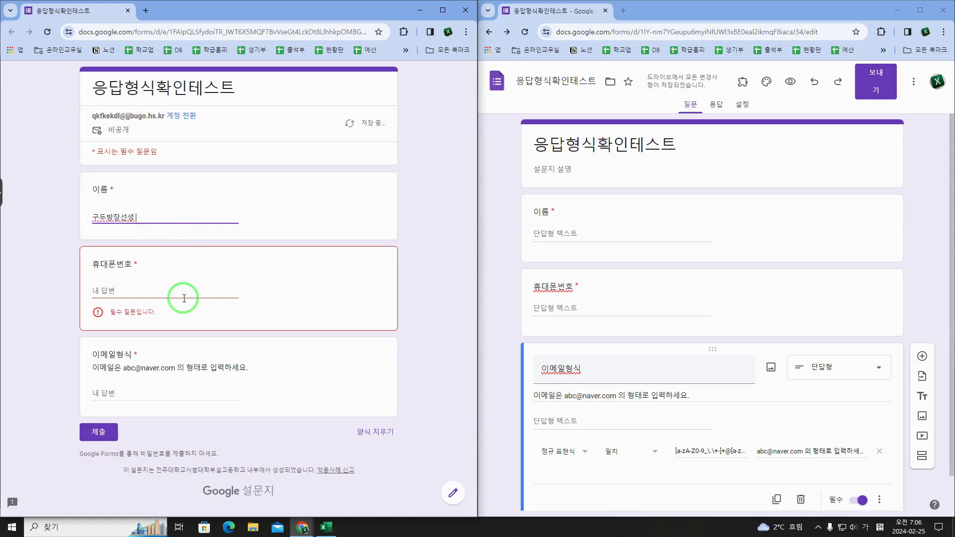
pyautogui.click(183, 298)
pyautogui.click(132, 217)
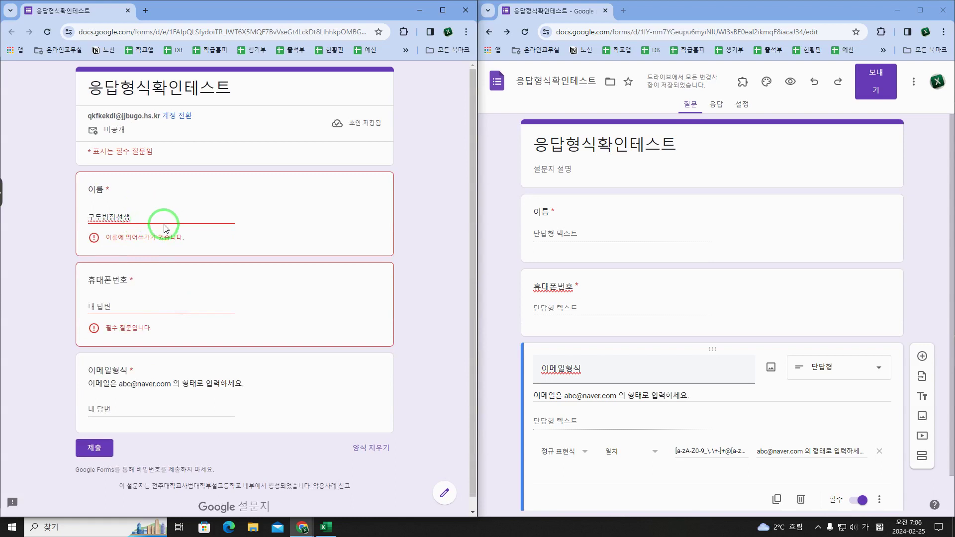
pyautogui.press('BackSpace')
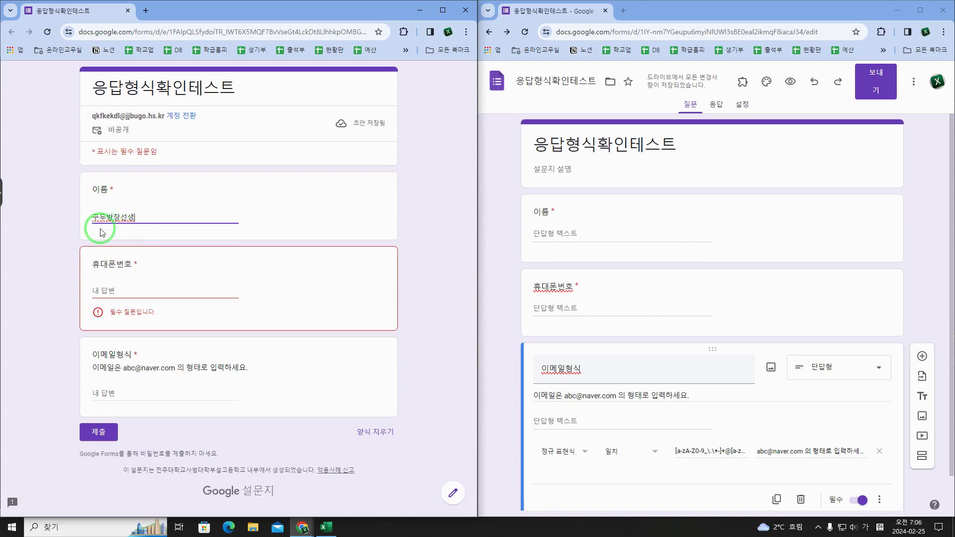
# Step: Inspect the 이름 question's regex validation options in the form editor
pyautogui.click(628, 234)
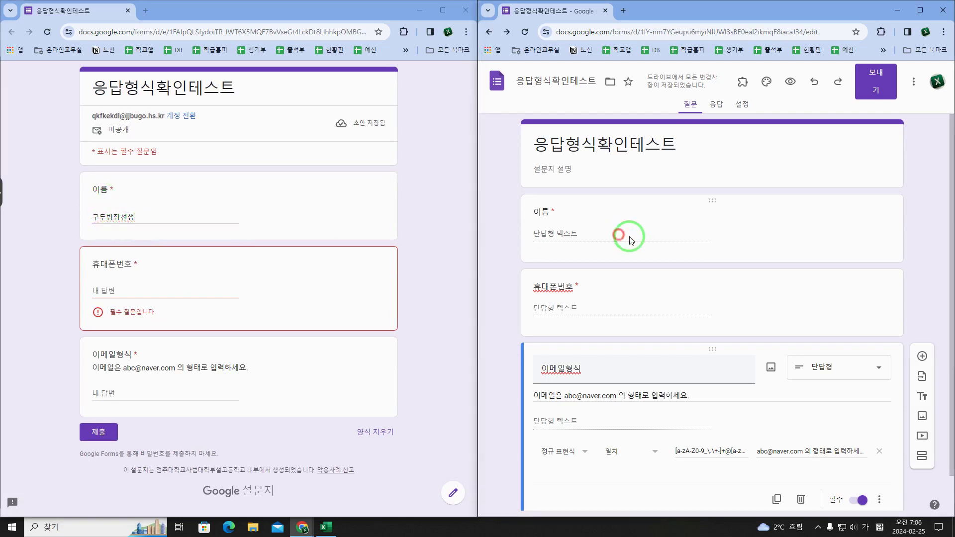
pyautogui.click(765, 247)
pyautogui.click(878, 347)
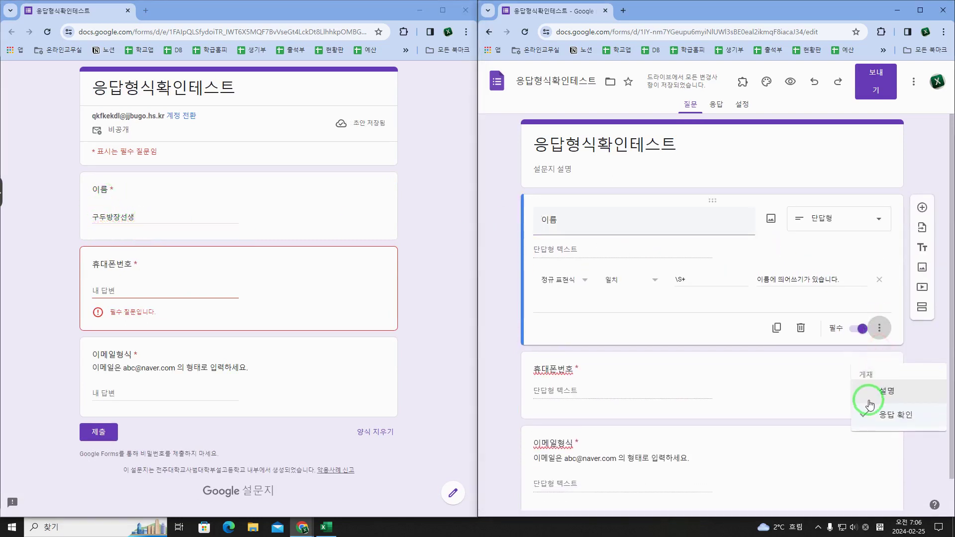
pyautogui.click(636, 308)
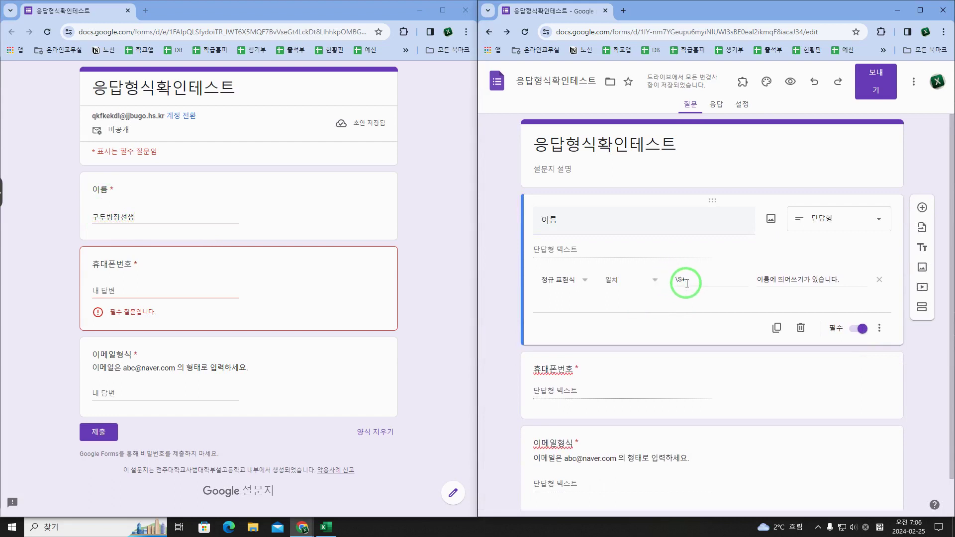
pyautogui.click(272, 291)
pyautogui.click(178, 288)
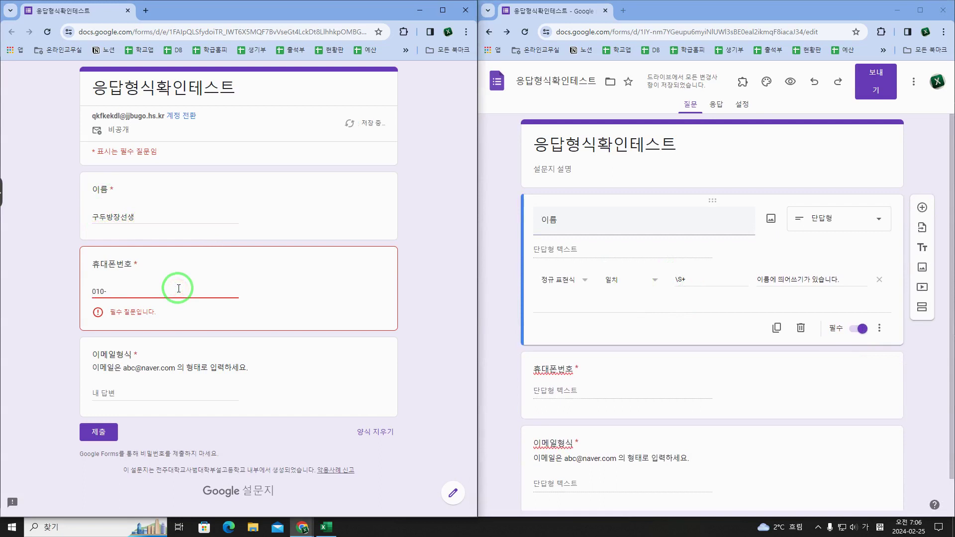
pyautogui.write('010-1111-2222')
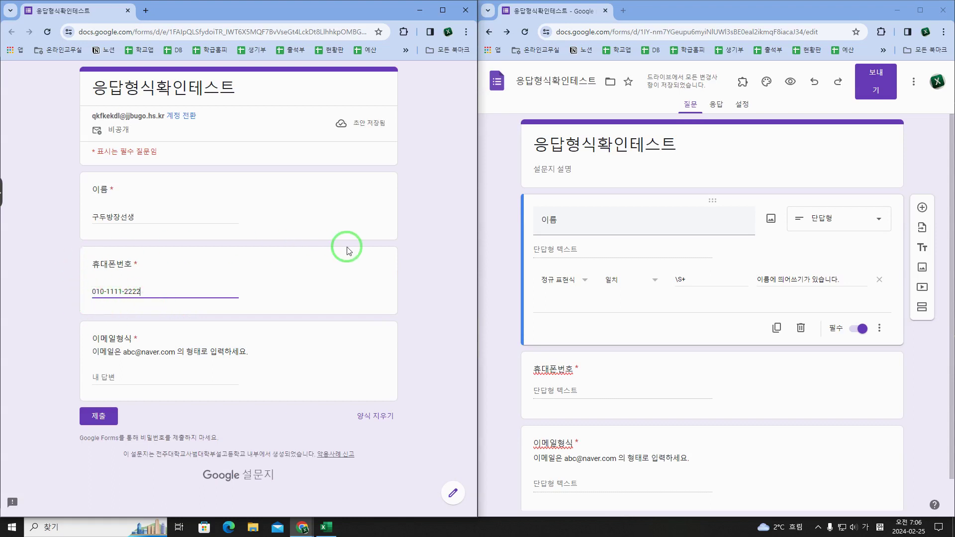
pyautogui.click(170, 289)
pyautogui.moveTo(86, 351); pyautogui.dragTo(261, 347)
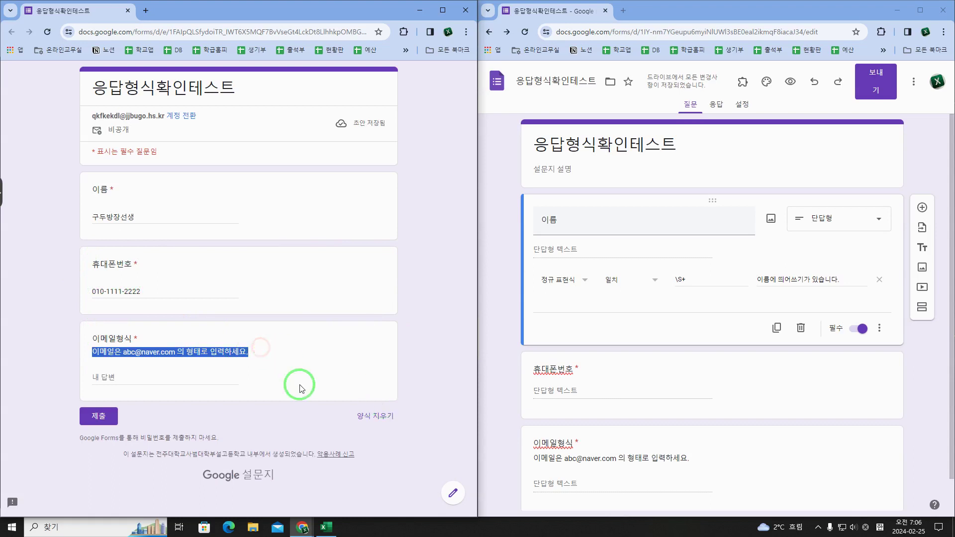
pyautogui.click(256, 358)
# Step: Enter 12312313 as the email answer to trigger the format error, then open the email question
pyautogui.click(156, 372)
pyautogui.write('12312313')
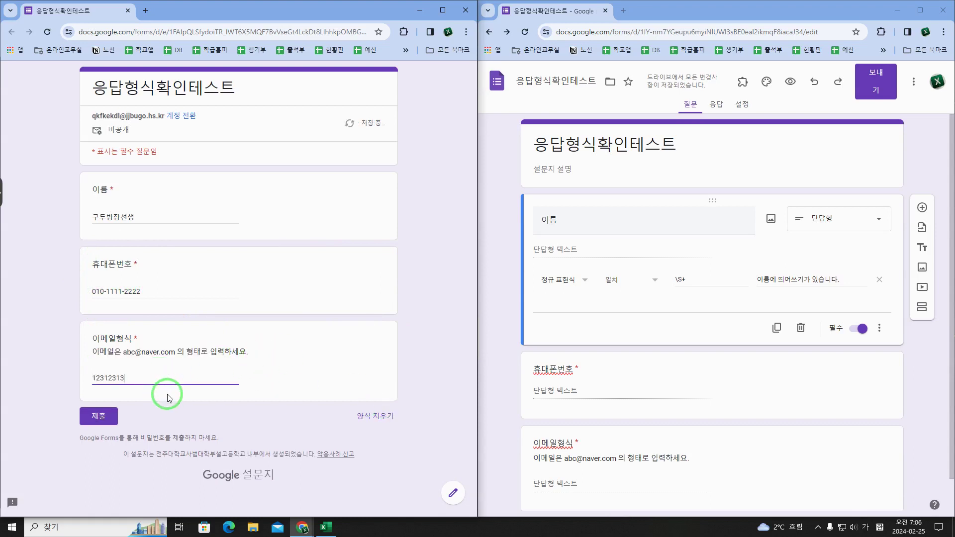
pyautogui.click(167, 398)
pyautogui.moveTo(102, 401); pyautogui.dragTo(208, 404)
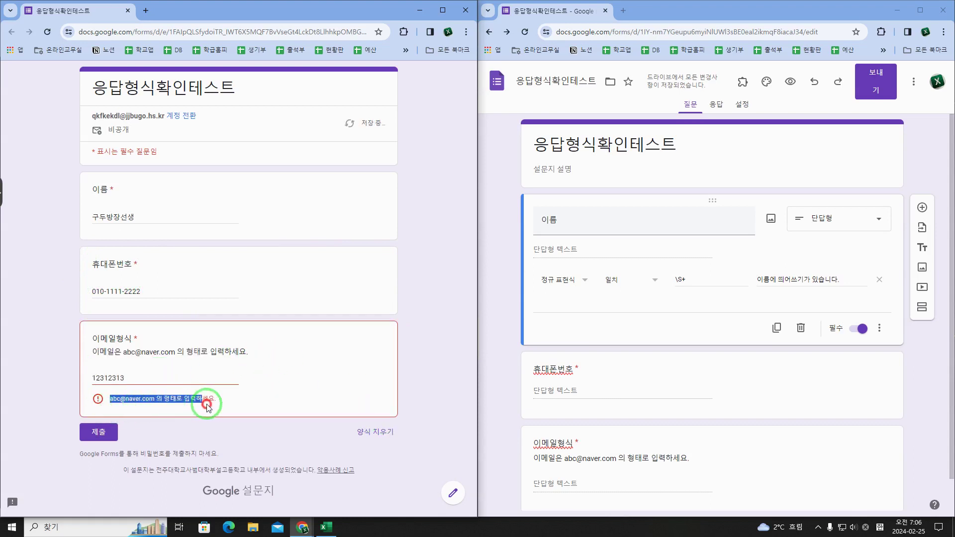
pyautogui.click(576, 442)
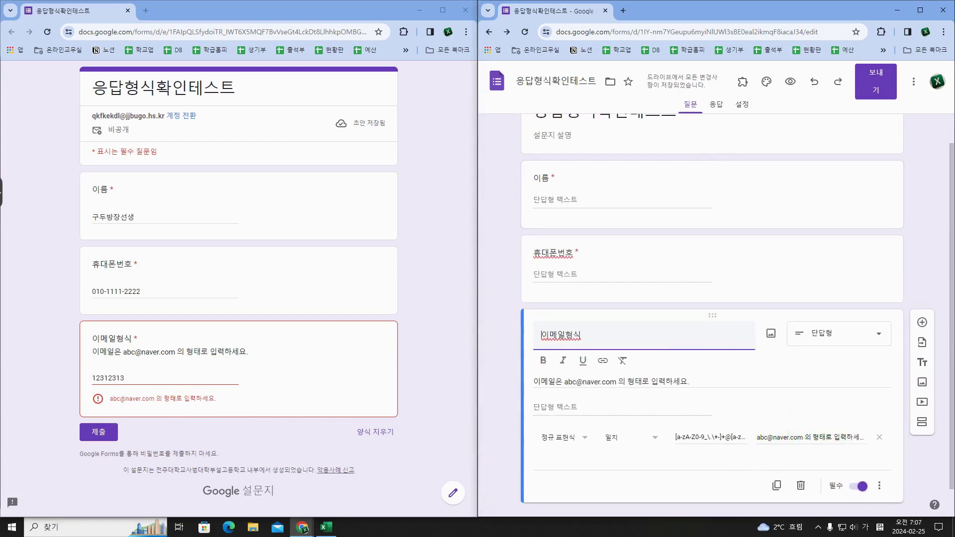
# Step: Select the invalid email answer 12312313 in the form preview
pyautogui.click(325, 299)
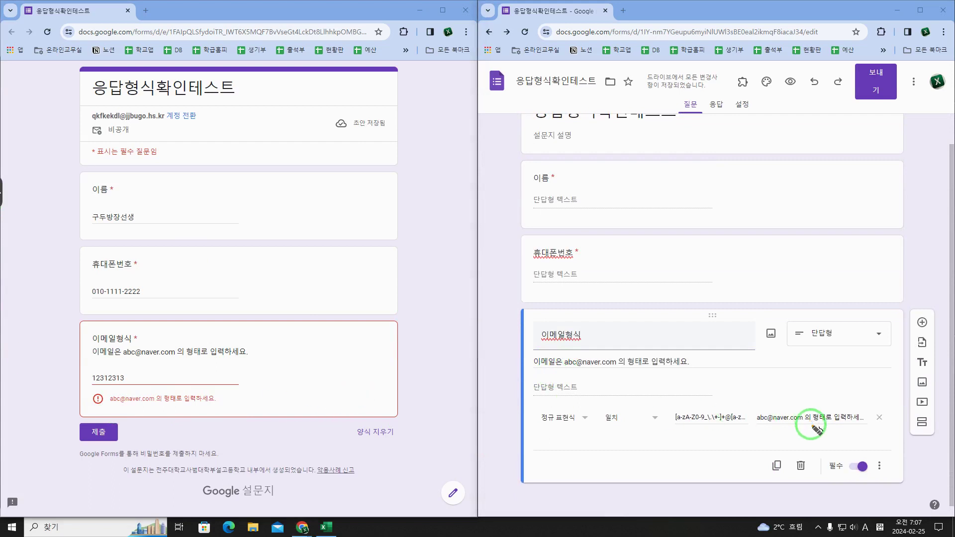
pyautogui.moveTo(815, 437)
pyautogui.mouseDown()
pyautogui.moveTo(756, 420)
pyautogui.moveTo(861, 426)
pyautogui.moveTo(771, 437)
pyautogui.moveTo(201, 397)
pyautogui.moveTo(218, 412)
pyautogui.mouseUp()
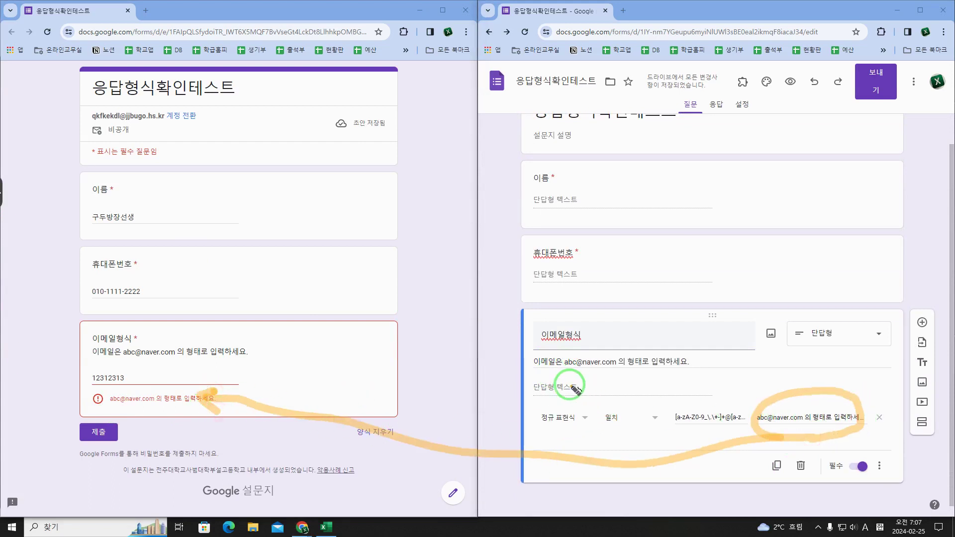
pyautogui.moveTo(542, 373); pyautogui.dragTo(655, 374)
pyautogui.moveTo(523, 362)
pyautogui.mouseDown()
pyautogui.moveTo(324, 320)
pyautogui.moveTo(259, 340)
pyautogui.moveTo(277, 345)
pyautogui.mouseUp()
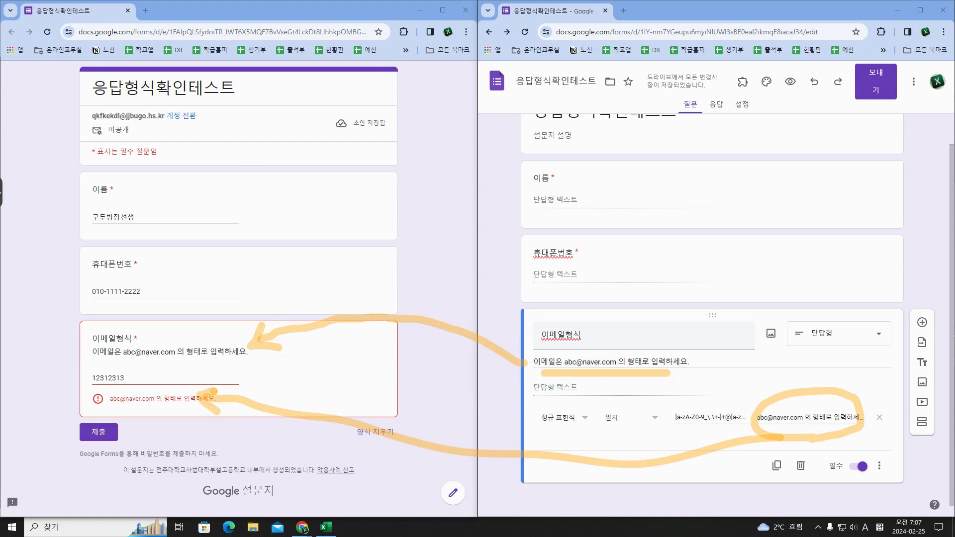
pyautogui.moveTo(182, 378); pyautogui.dragTo(81, 379)
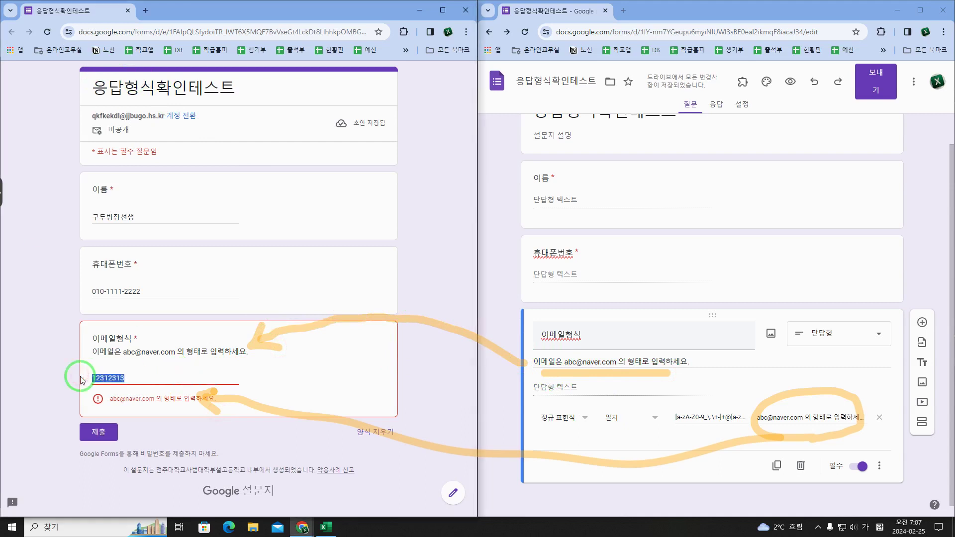
# Step: Replace the email answer with a properly formatted naver.com address and recheck validation
pyautogui.write('ㄴㅇㄹ')
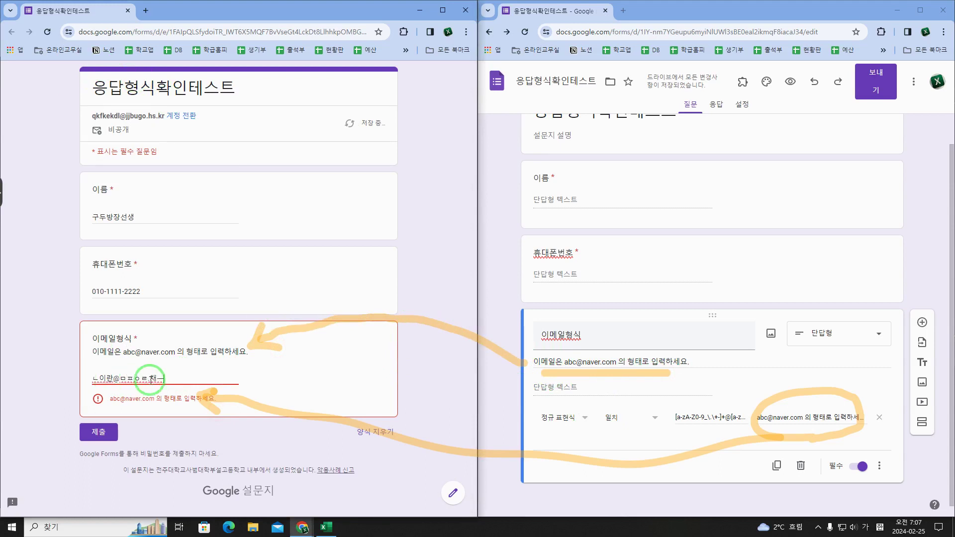
pyautogui.moveTo(181, 378); pyautogui.dragTo(77, 380)
pyautogui.press('Hangul')
pyautogui.write('qkfkekd')
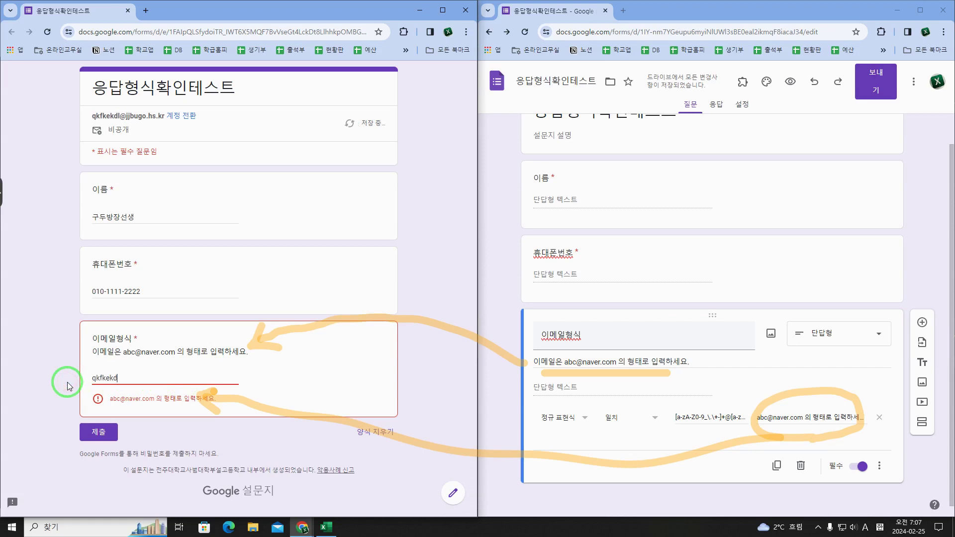
pyautogui.write('ver.c')
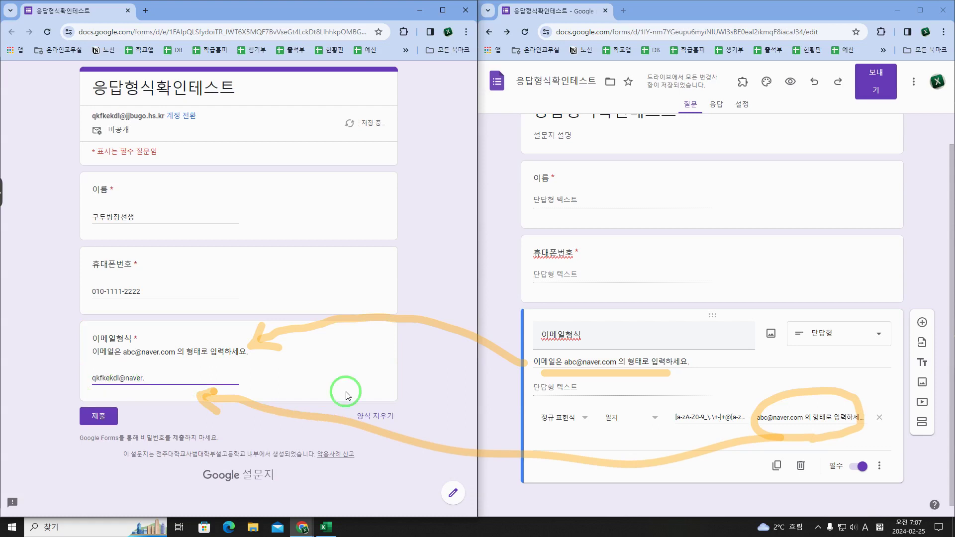
pyautogui.click(166, 407)
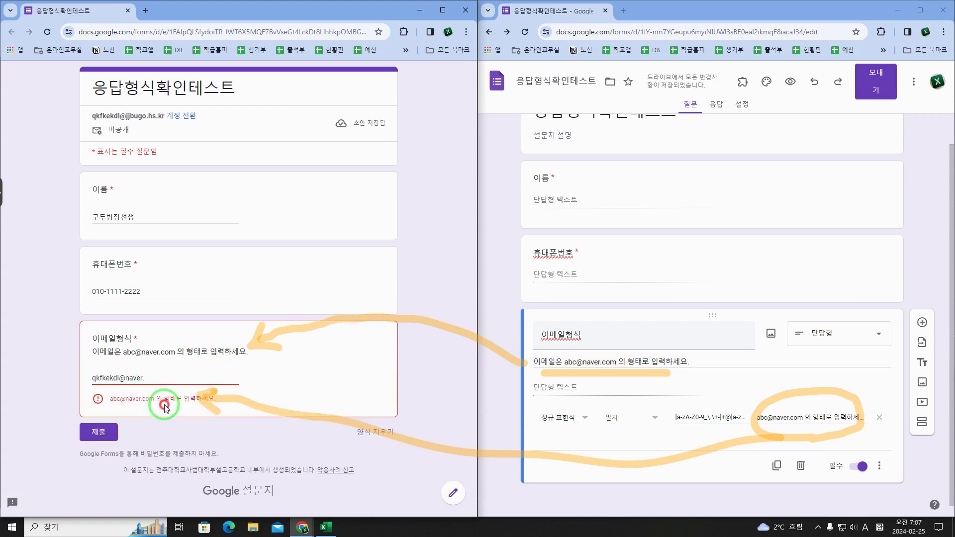
pyautogui.write('sdn')
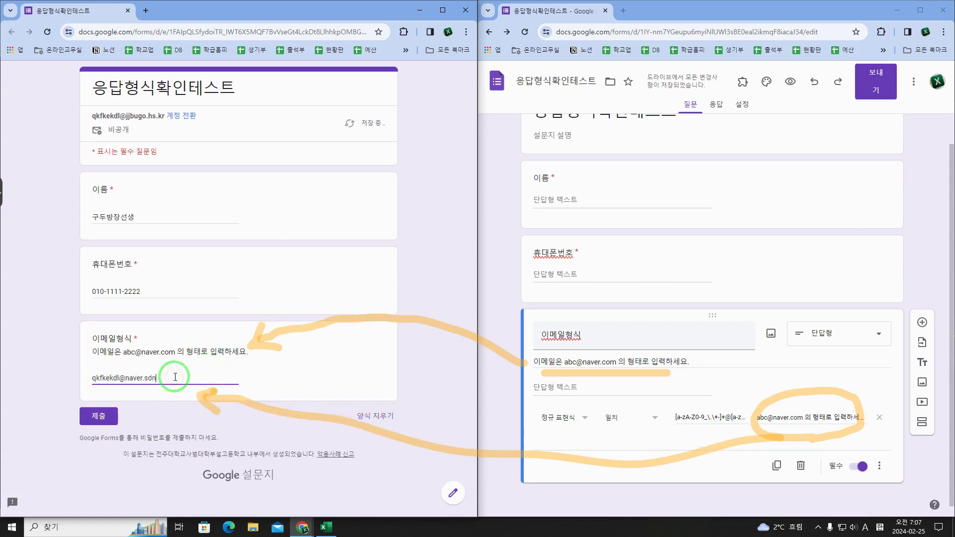
pyautogui.click(182, 404)
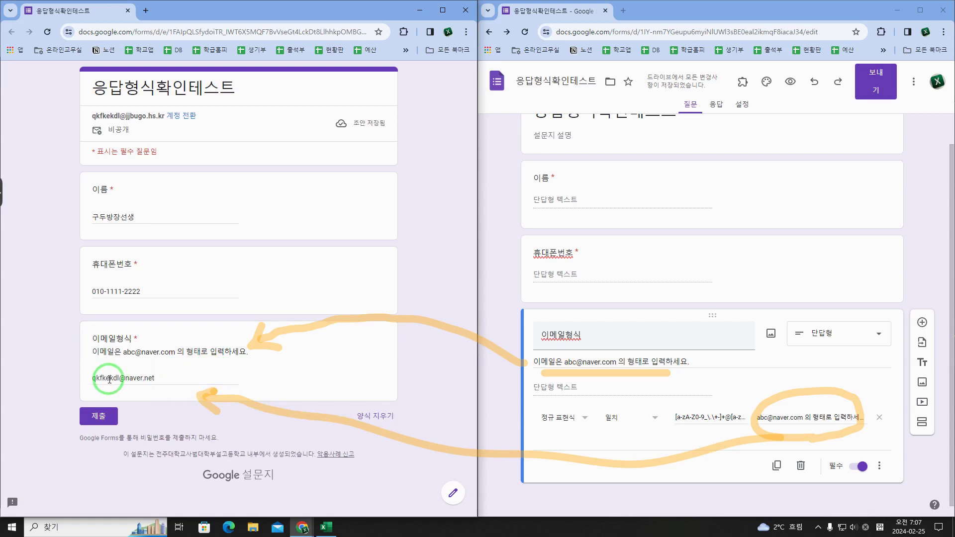
# Step: Confirm the valid address clears the error, then minimize the form preview window
pyautogui.moveTo(115, 379); pyautogui.dragTo(74, 383)
pyautogui.click(125, 378)
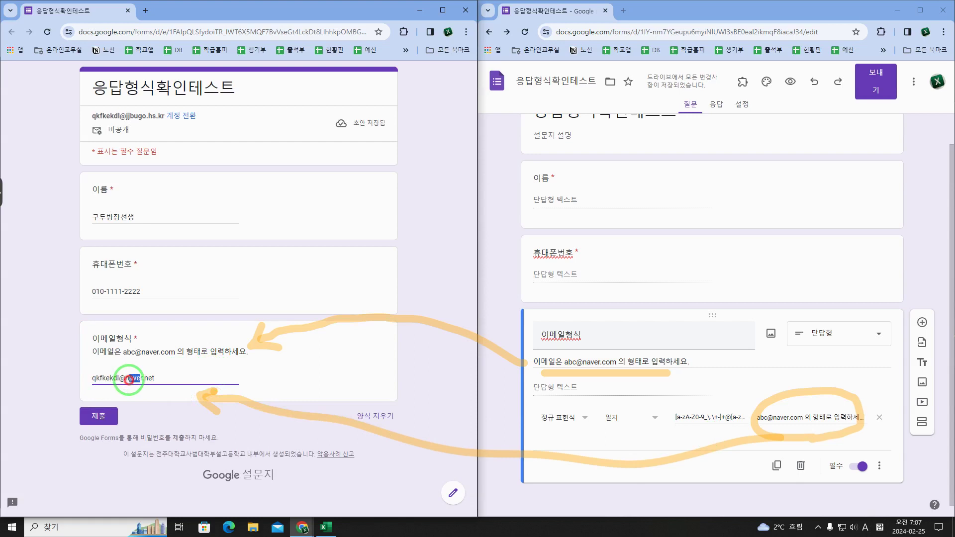
pyautogui.moveTo(144, 379); pyautogui.dragTo(155, 382)
pyautogui.click(192, 387)
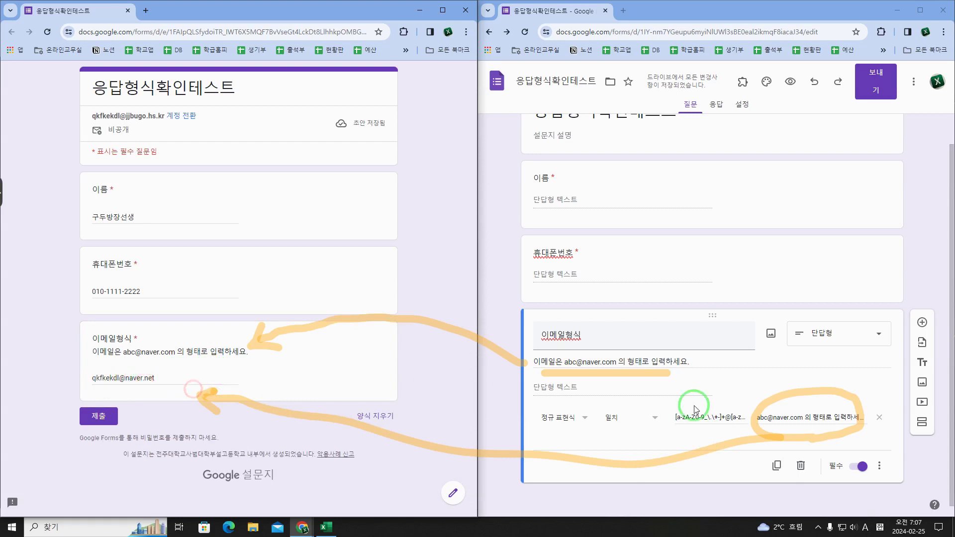
pyautogui.click(417, 10)
pyautogui.click(281, 223)
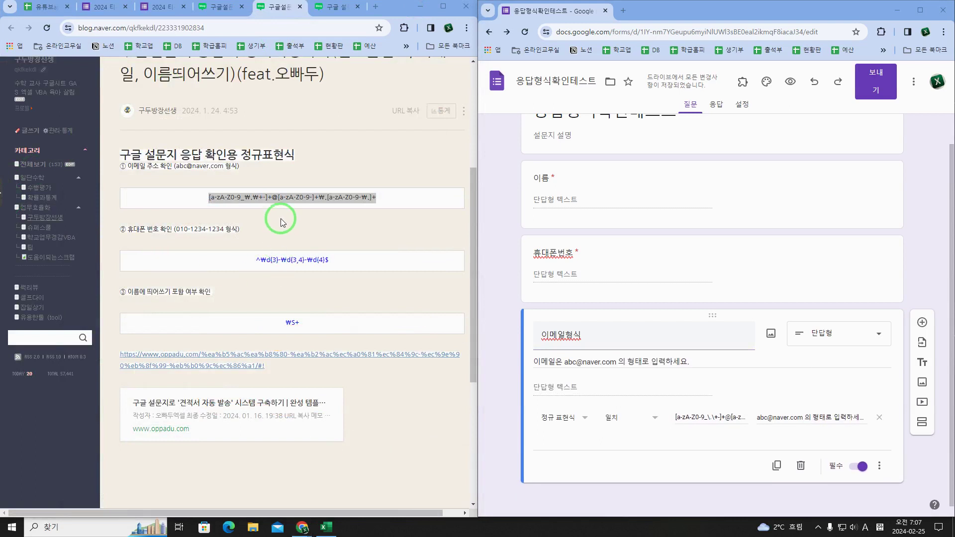
pyautogui.click(271, 206)
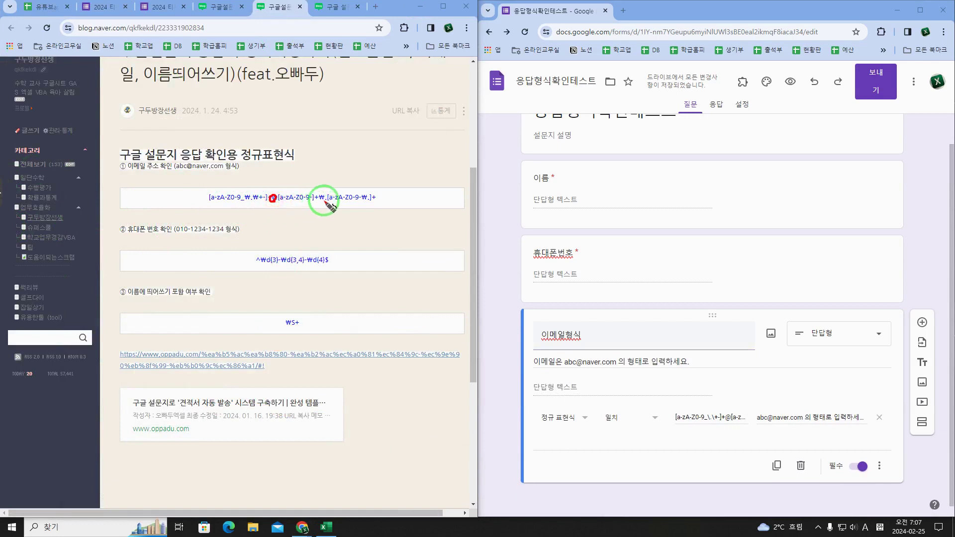
pyautogui.moveTo(324, 202)
pyautogui.mouseDown()
pyautogui.moveTo(354, 202)
pyautogui.moveTo(204, 201)
pyautogui.mouseUp()
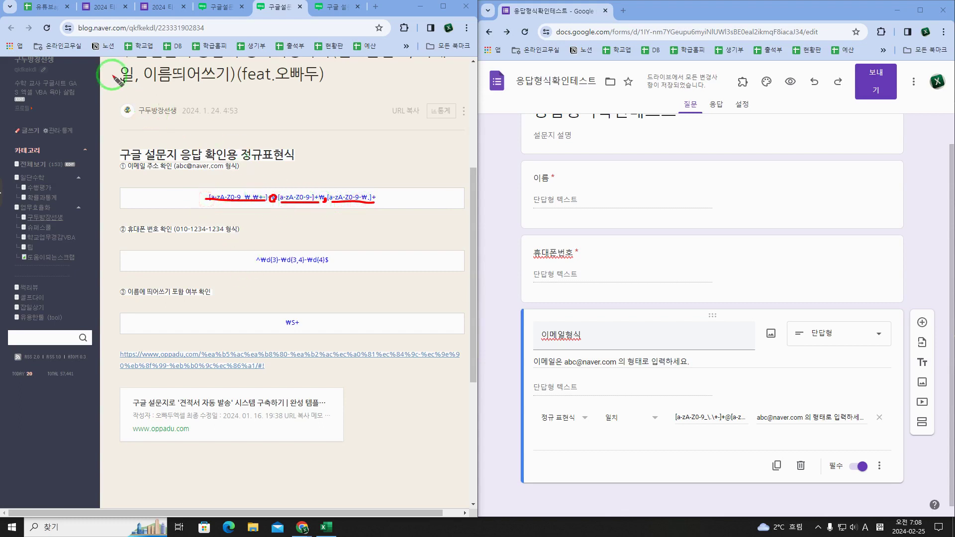
pyautogui.press('e')
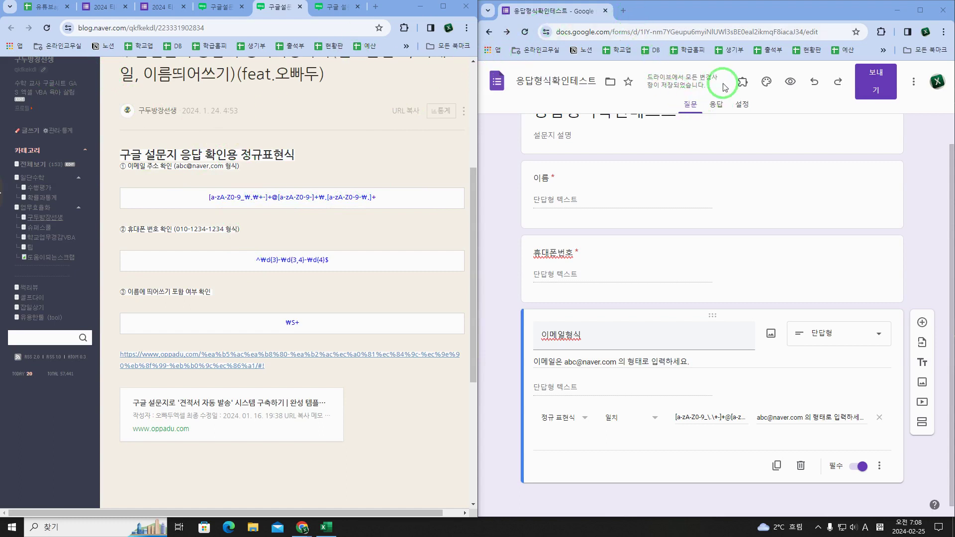
# Step: Create a new blank Google Sheets spreadsheet and switch to Korean input in cell A1
pyautogui.click(622, 10)
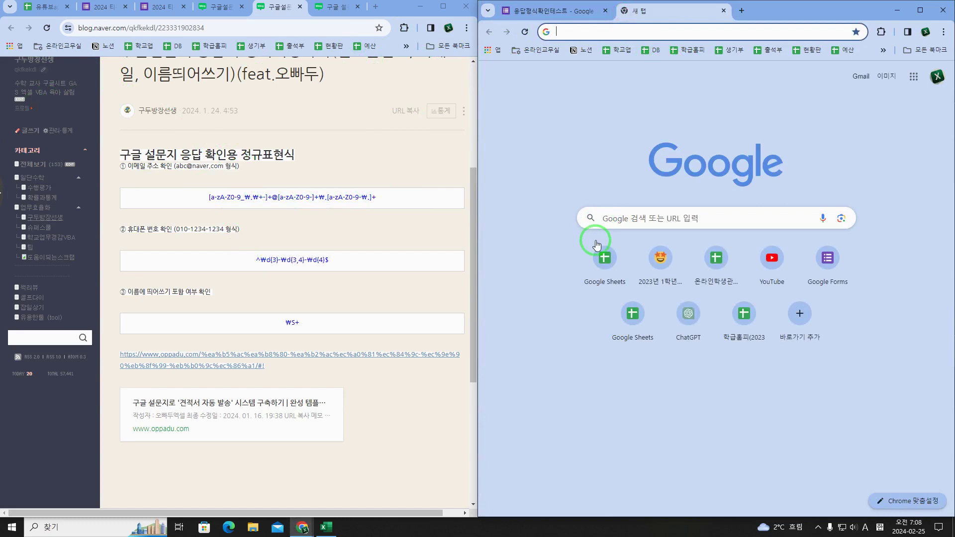
pyautogui.click(604, 256)
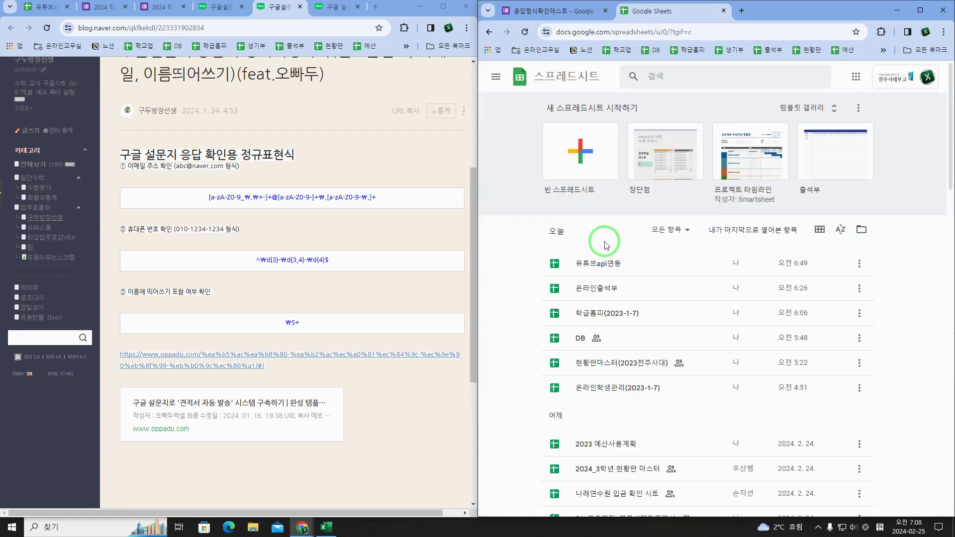
pyautogui.click(590, 170)
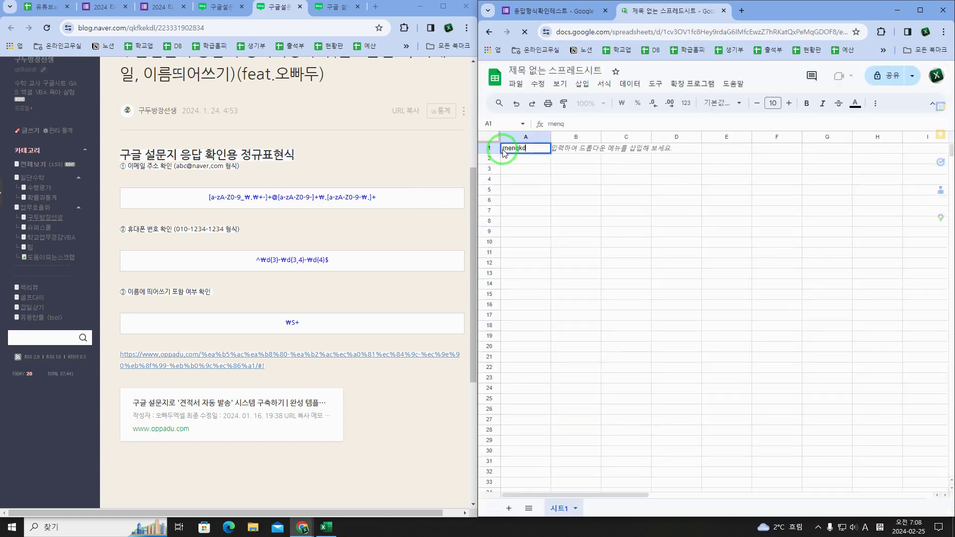
pyautogui.press('BackSpace')
pyautogui.press('BackSpace')
pyautogui.press('BackSpace')
pyautogui.press('BackSpace')
pyautogui.press('BackSpace')
pyautogui.press('Hangul')
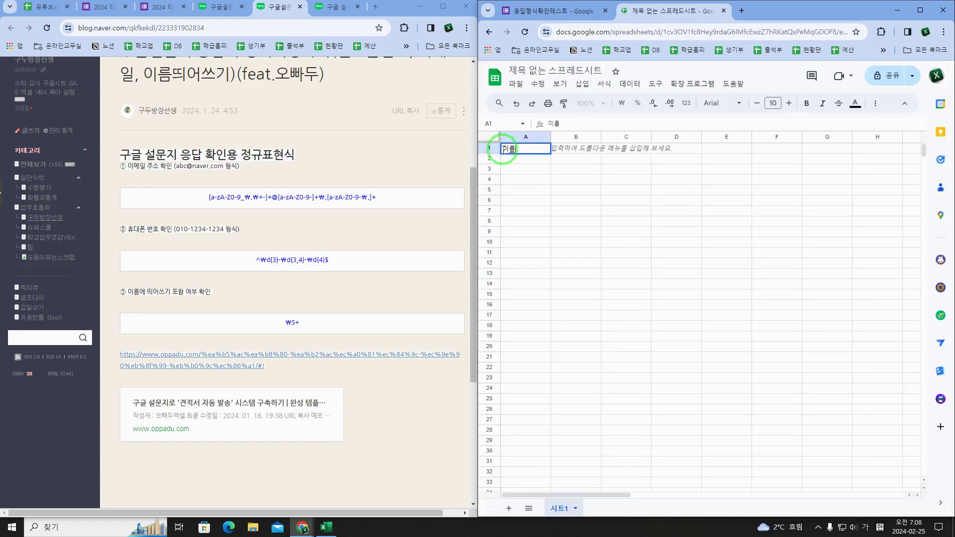
# Step: Copy the form's shortened share link from the Send options
pyautogui.click(552, 11)
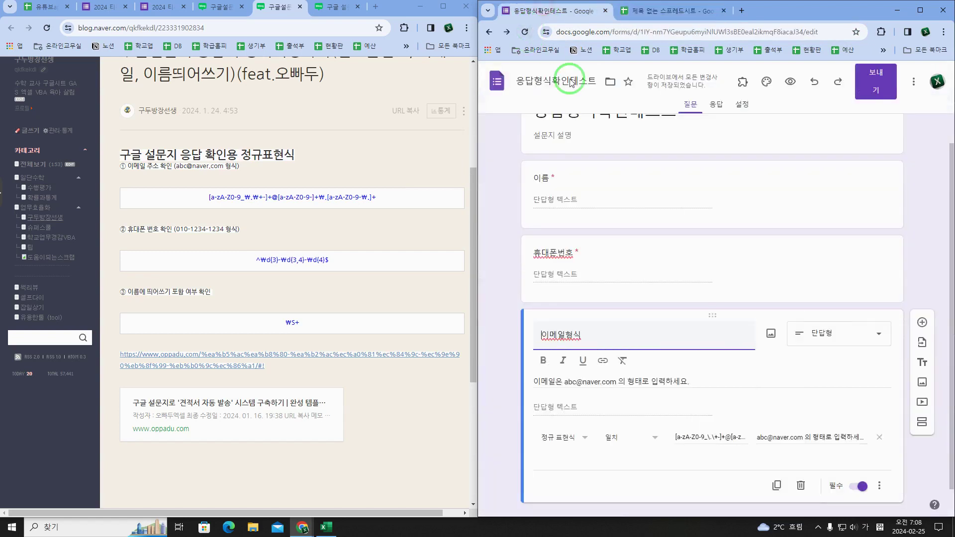
pyautogui.click(913, 81)
pyautogui.click(882, 88)
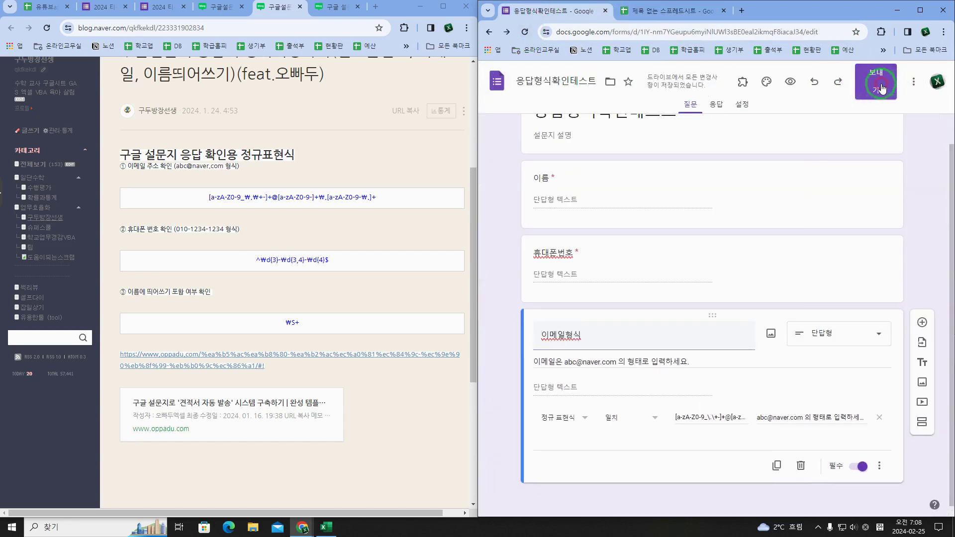
pyautogui.click(876, 88)
pyautogui.click(680, 169)
pyautogui.click(586, 233)
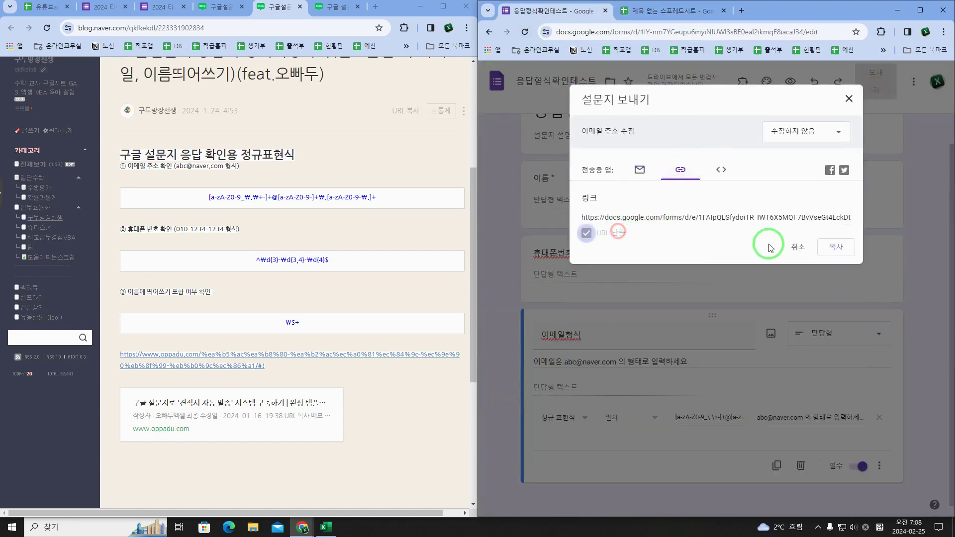
pyautogui.click(836, 247)
pyautogui.click(849, 99)
# Step: Open the short link in a new tab and submit one test response
pyautogui.click(354, 28)
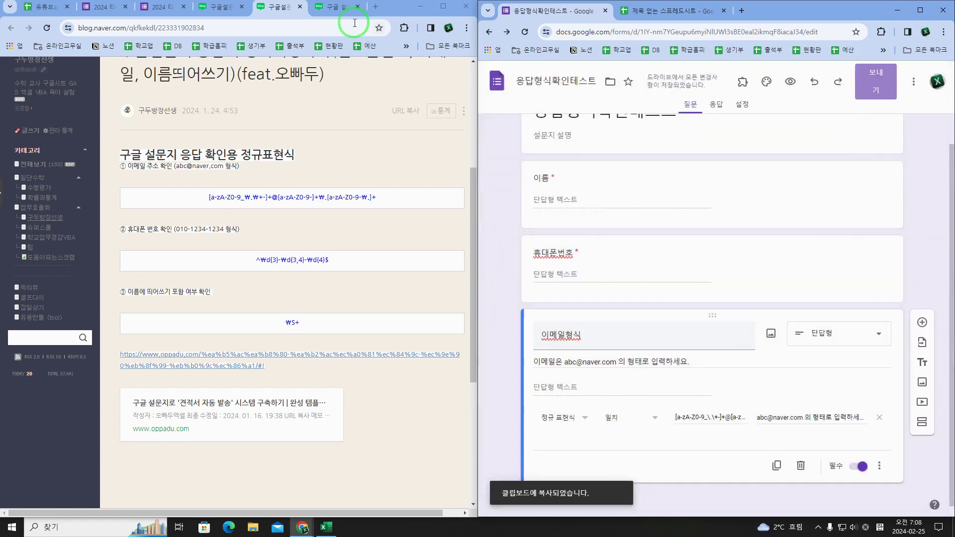
pyautogui.click(376, 7)
pyautogui.hotkey('ctrl', 'v')
pyautogui.press('Return')
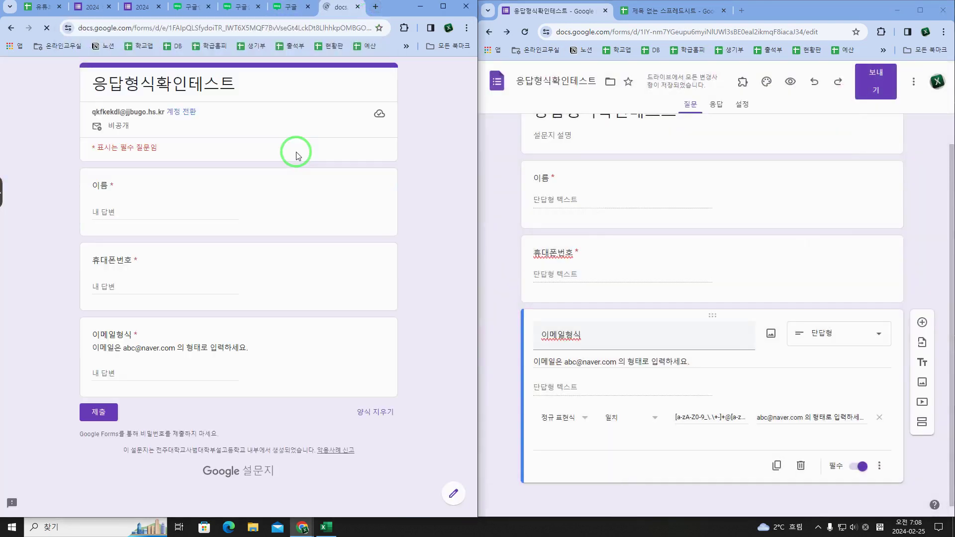
pyautogui.click(155, 210)
pyautogui.click(176, 293)
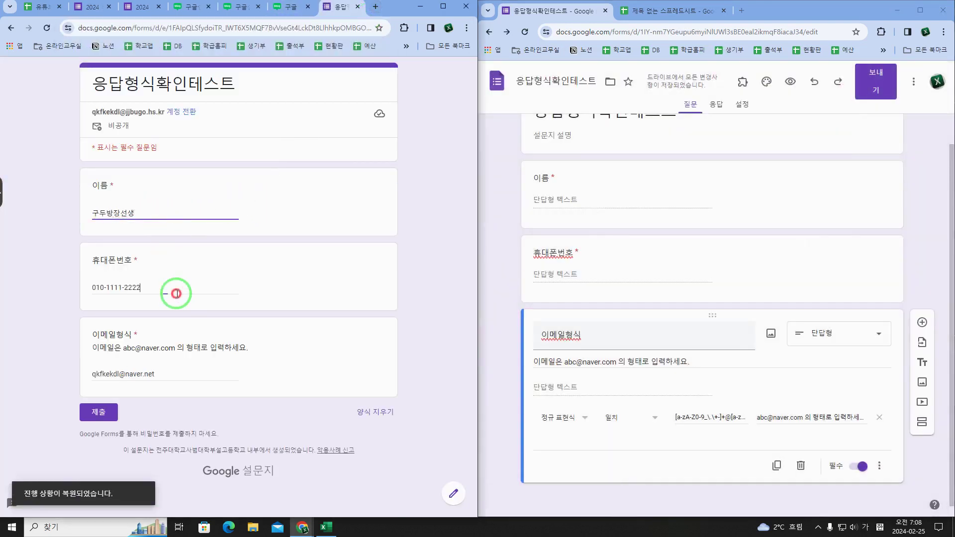
pyautogui.click(192, 373)
pyautogui.click(98, 412)
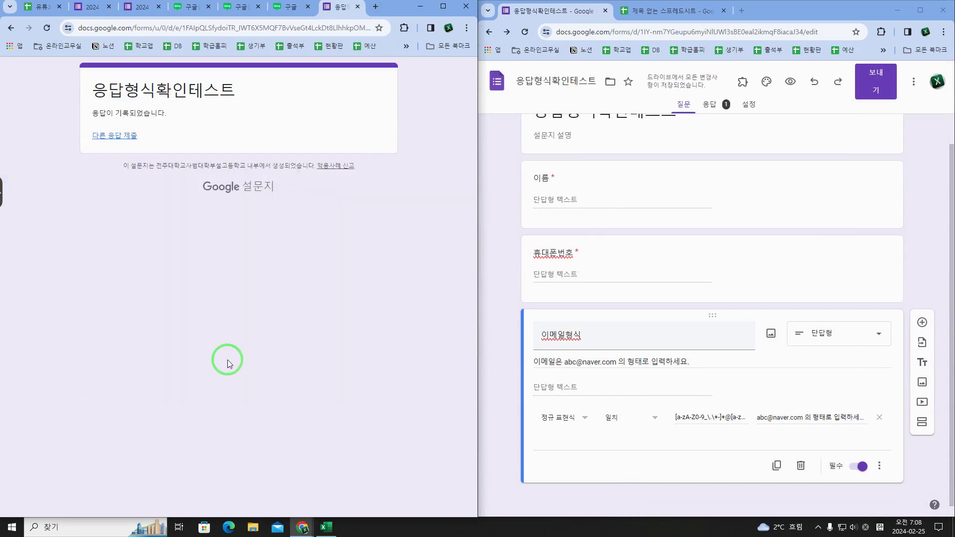
# Step: Link the form's responses to a new spreadsheet showing the submitted entry
pyautogui.click(721, 103)
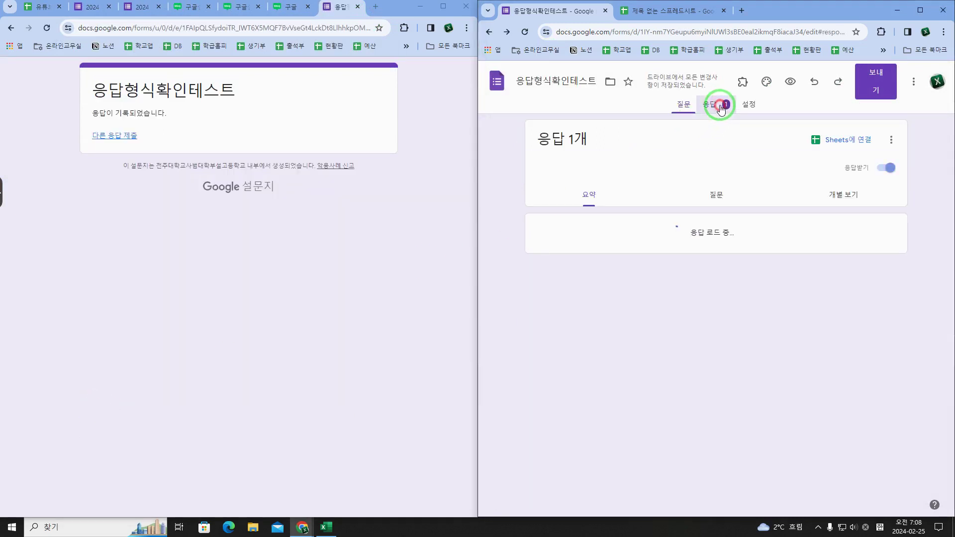
pyautogui.click(841, 141)
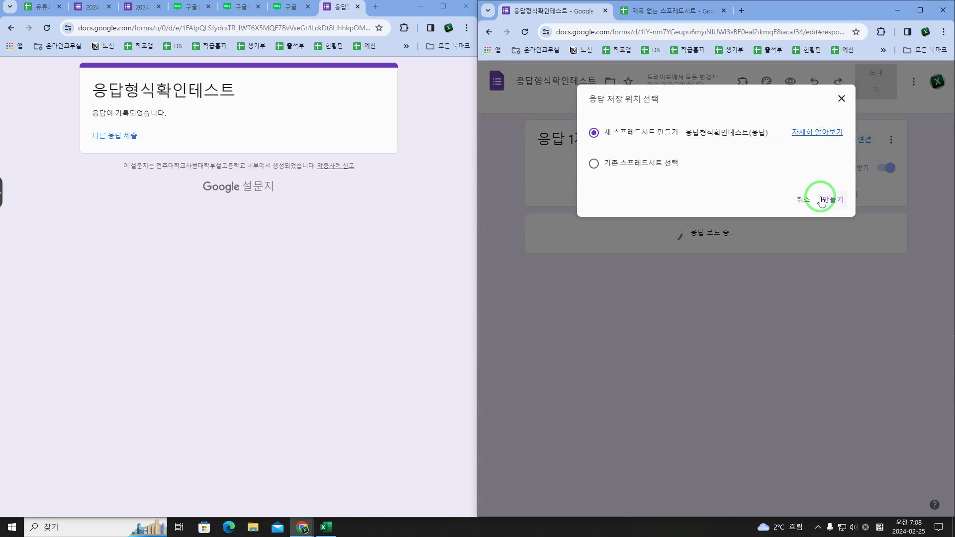
pyautogui.click(834, 198)
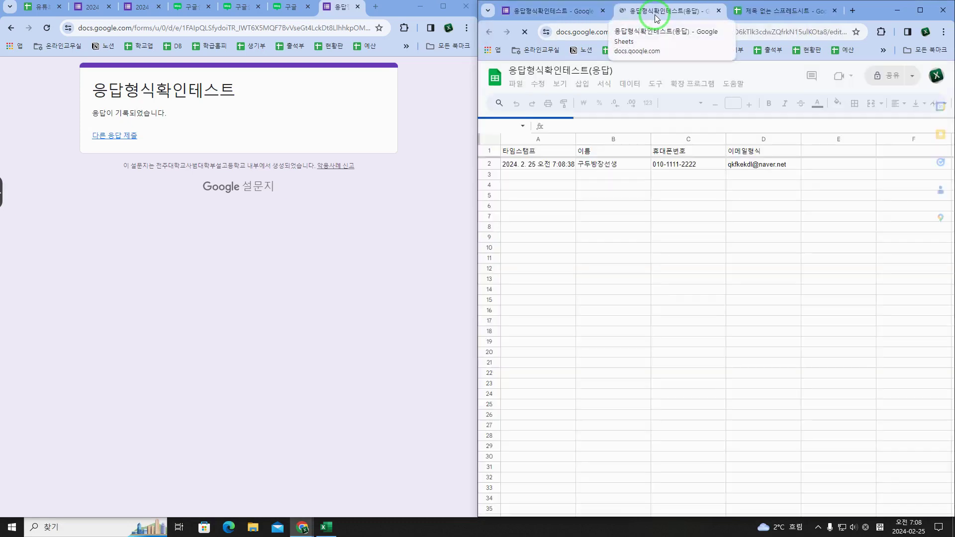
pyautogui.click(572, 160)
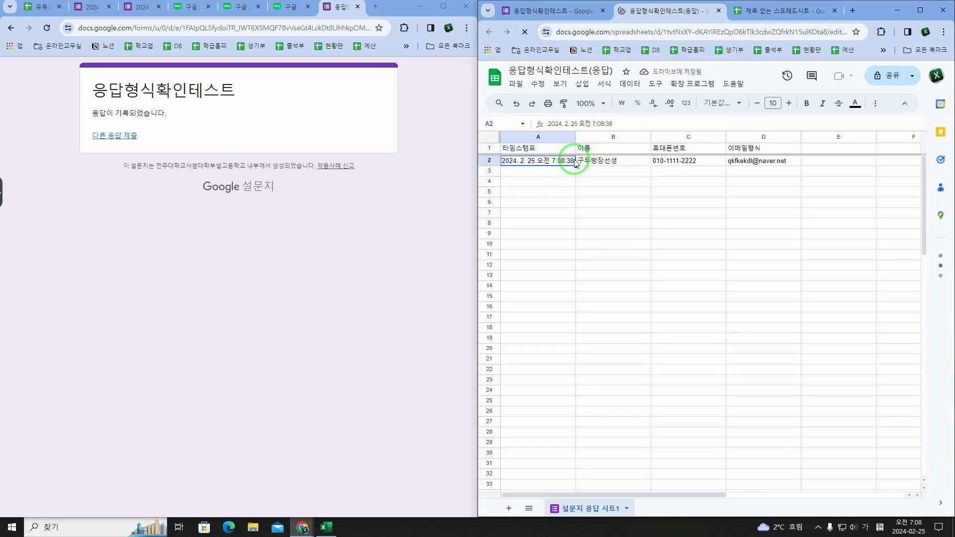
# Step: Split the Forms editor into its own window beside the response sheet and return to the Questions list
pyautogui.moveTo(550, 11); pyautogui.dragTo(198, 27)
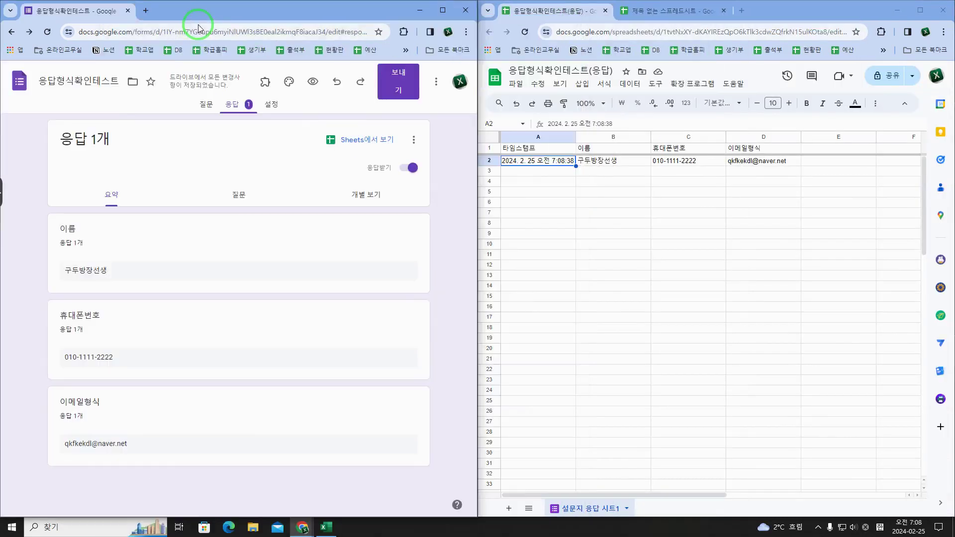
pyautogui.click(204, 103)
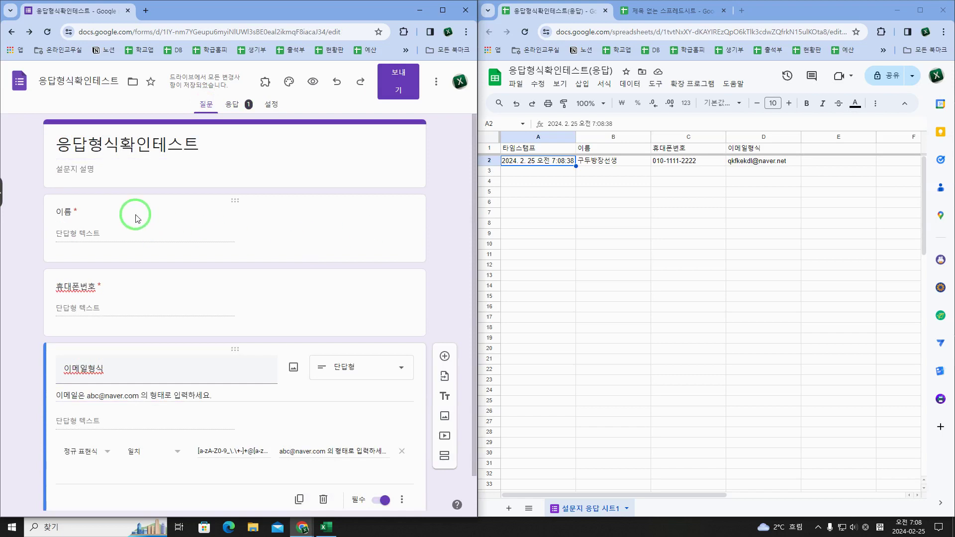
pyautogui.click(542, 138)
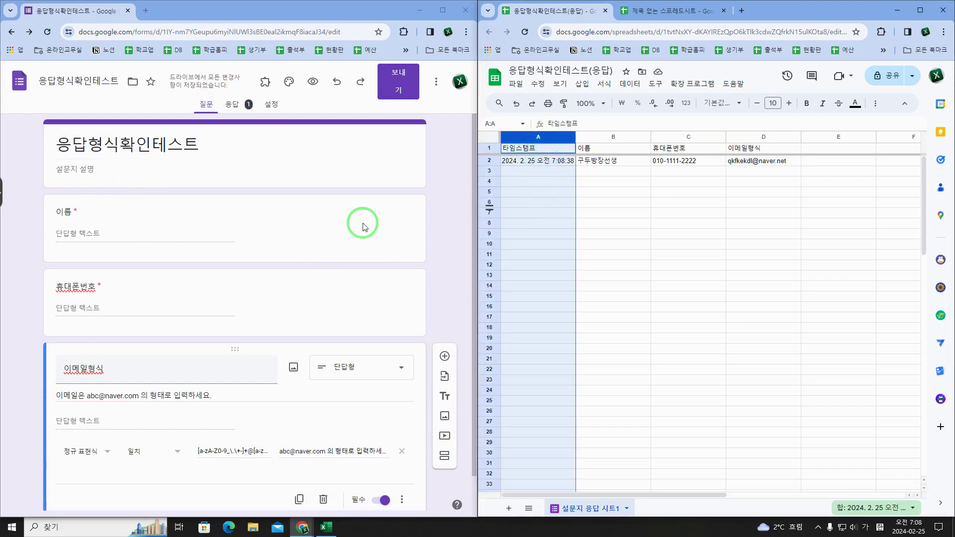
pyautogui.click(85, 219)
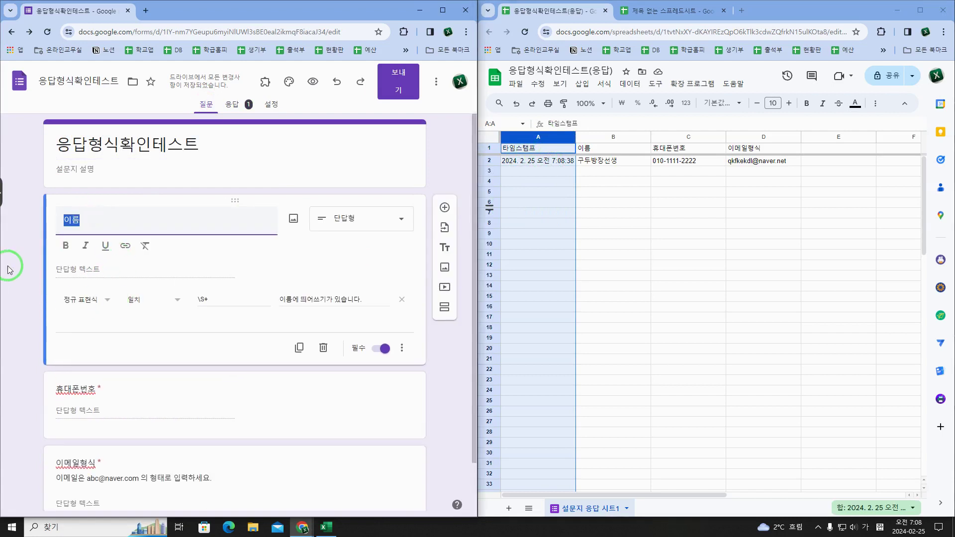
pyautogui.click(28, 269)
pyautogui.click(102, 169)
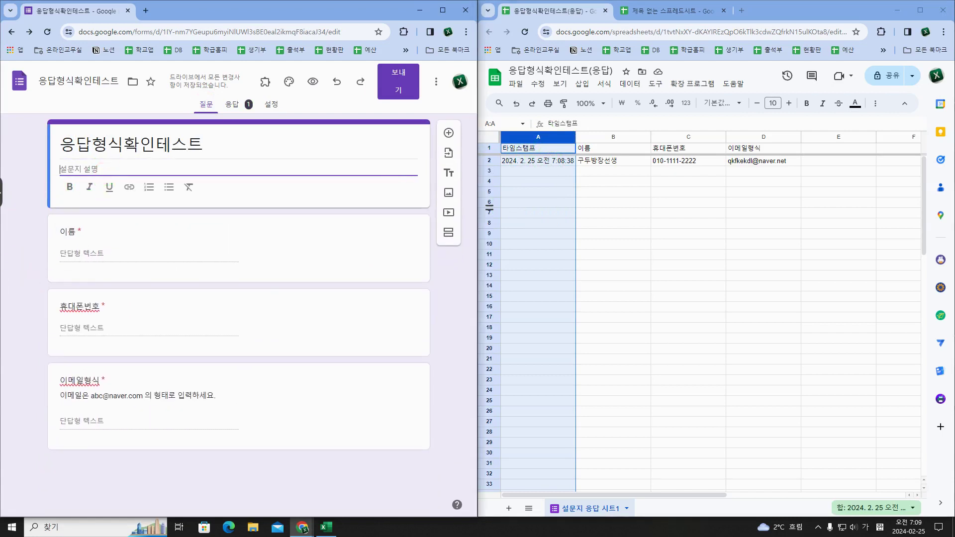
pyautogui.moveTo(95, 226); pyautogui.dragTo(89, 235)
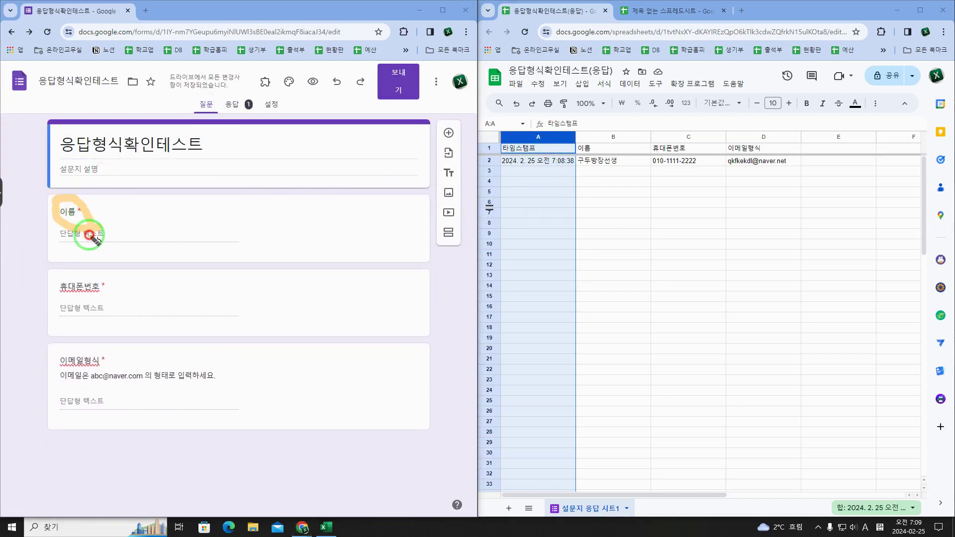
pyautogui.moveTo(95, 299)
pyautogui.mouseDown()
pyautogui.moveTo(70, 295)
pyautogui.moveTo(94, 332)
pyautogui.mouseUp()
pyautogui.moveTo(101, 389); pyautogui.dragTo(103, 394)
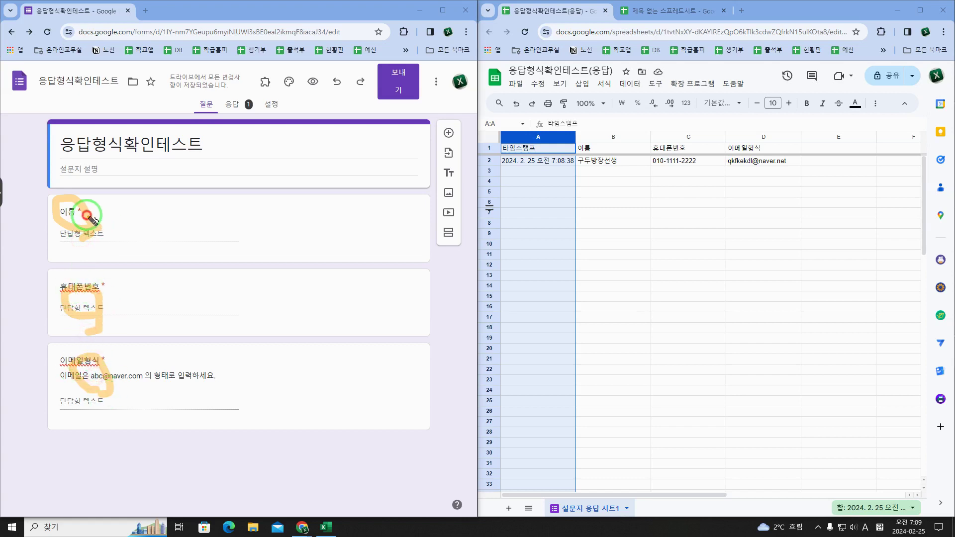
pyautogui.moveTo(87, 215)
pyautogui.mouseDown()
pyautogui.moveTo(527, 106)
pyautogui.moveTo(565, 121)
pyautogui.moveTo(567, 142)
pyautogui.mouseUp()
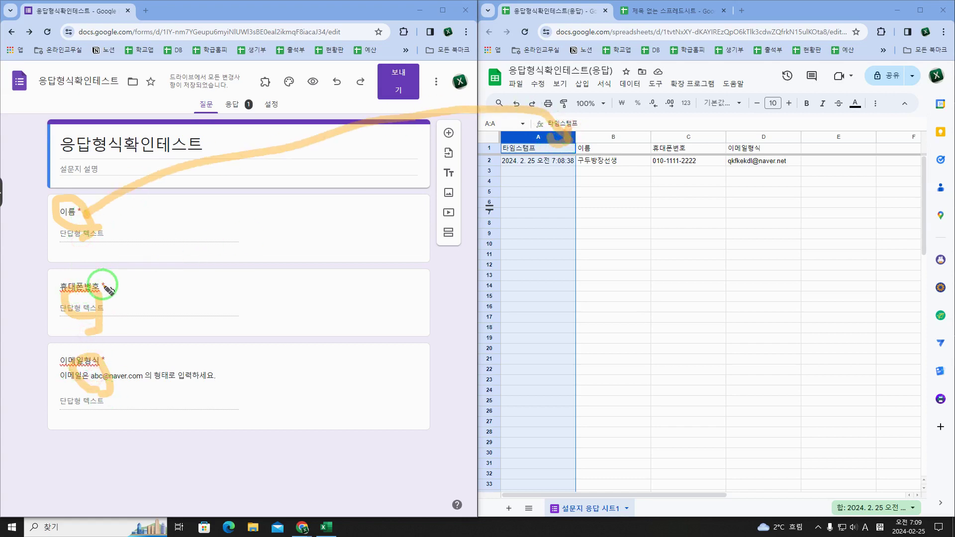
pyautogui.moveTo(107, 288)
pyautogui.mouseDown()
pyautogui.moveTo(682, 298)
pyautogui.moveTo(693, 177)
pyautogui.moveTo(718, 196)
pyautogui.mouseUp()
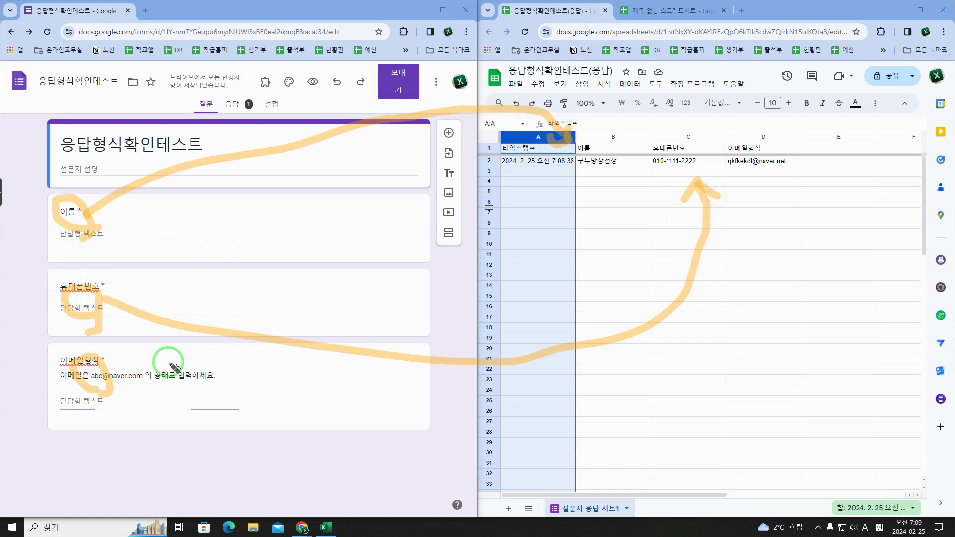
pyautogui.moveTo(112, 383)
pyautogui.mouseDown()
pyautogui.moveTo(597, 454)
pyautogui.moveTo(746, 179)
pyautogui.moveTo(740, 188)
pyautogui.moveTo(773, 199)
pyautogui.mouseUp()
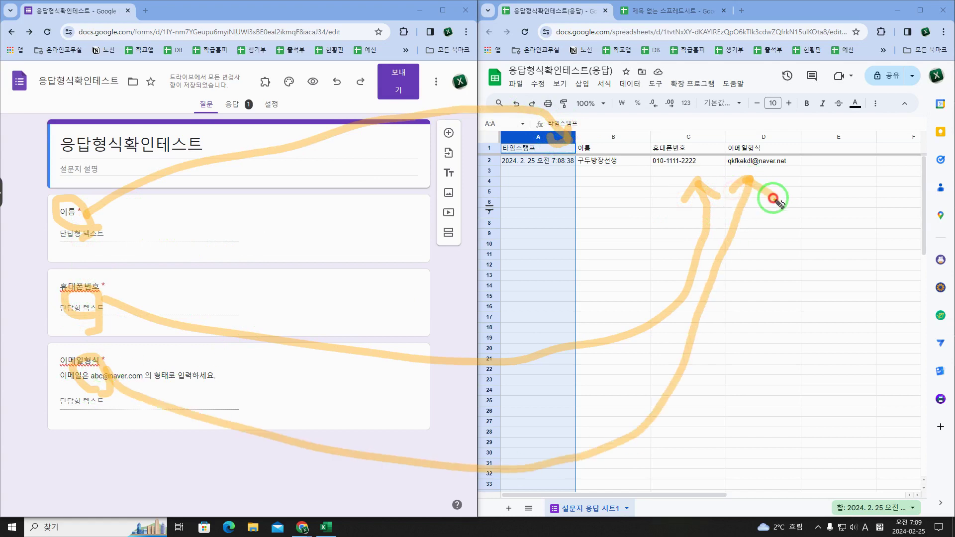
pyautogui.moveTo(552, 178)
pyautogui.mouseDown()
pyautogui.moveTo(664, 178)
pyautogui.moveTo(572, 201)
pyautogui.moveTo(667, 209)
pyautogui.mouseUp()
pyautogui.moveTo(582, 231); pyautogui.dragTo(690, 231)
pyautogui.moveTo(580, 250); pyautogui.dragTo(656, 249)
pyautogui.moveTo(553, 270); pyautogui.dragTo(653, 270)
pyautogui.moveTo(550, 292); pyautogui.dragTo(659, 291)
pyautogui.moveTo(623, 96)
pyautogui.mouseDown()
pyautogui.moveTo(626, 128)
pyautogui.moveTo(638, 113)
pyautogui.mouseUp()
pyautogui.moveTo(688, 91)
pyautogui.mouseDown()
pyautogui.moveTo(697, 131)
pyautogui.moveTo(709, 119)
pyautogui.mouseUp()
pyautogui.moveTo(748, 91); pyautogui.dragTo(748, 130)
pyautogui.moveTo(737, 119); pyautogui.dragTo(759, 118)
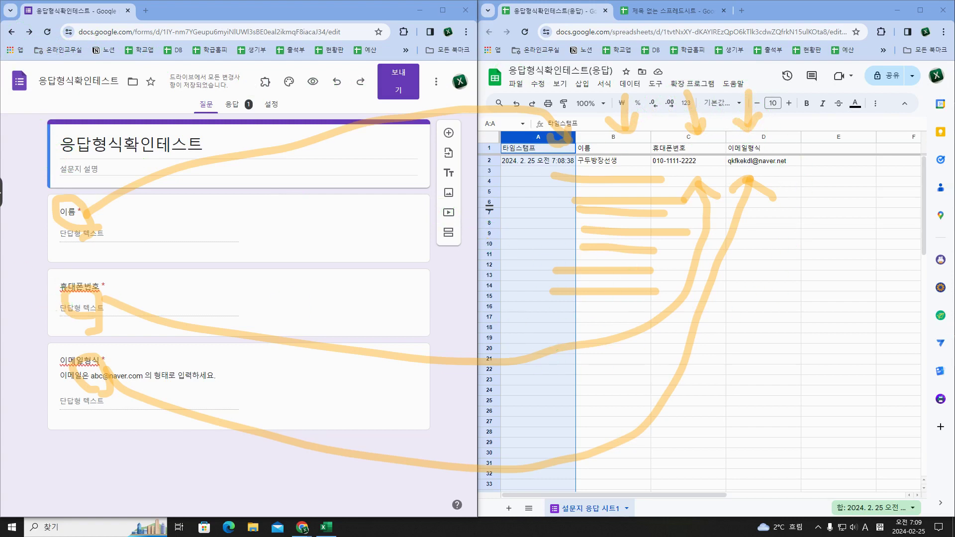
pyautogui.press('e')
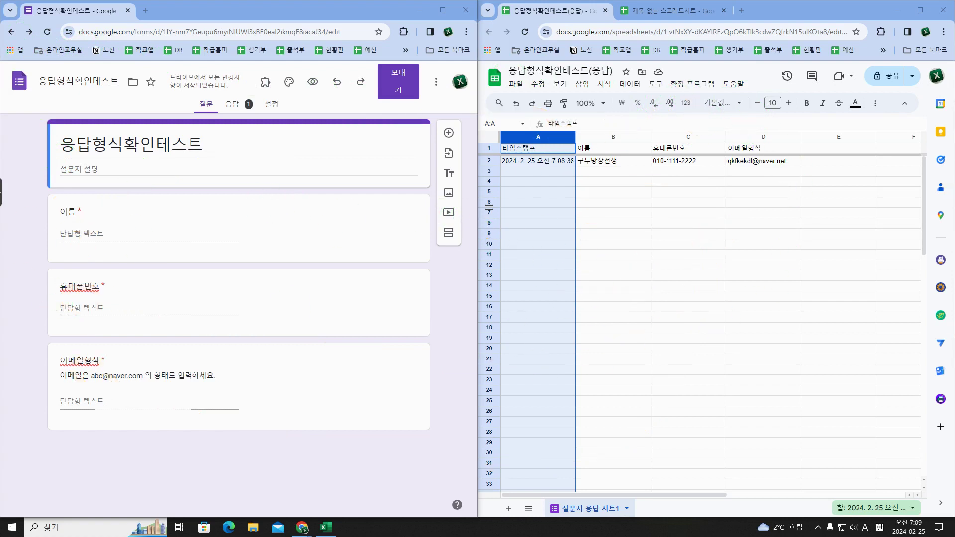
# Step: Enter 구두방 in B3 and 장선생 in B4 of the response sheet
pyautogui.click(580, 170)
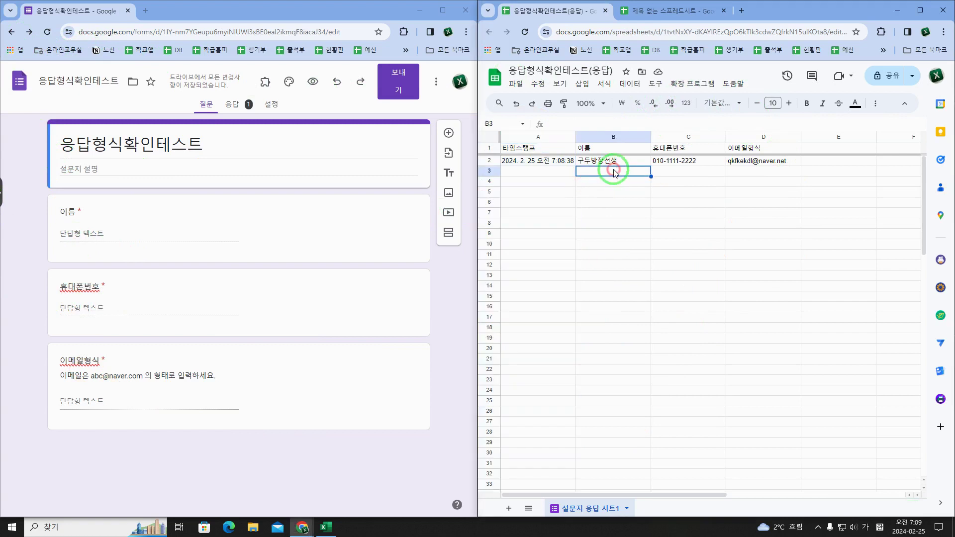
pyautogui.doubleClick(580, 170)
pyautogui.write('구두')
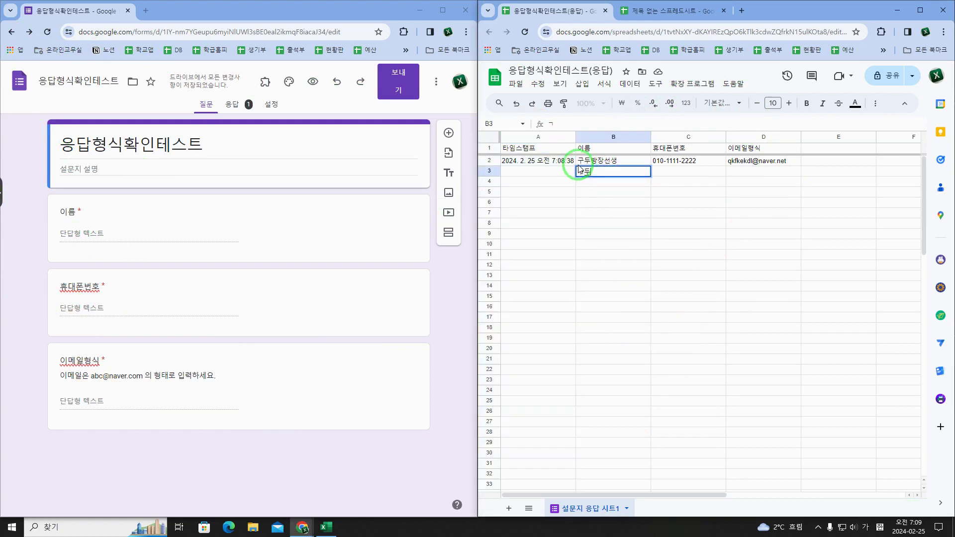
pyautogui.write('방')
pyautogui.press('Return')
pyautogui.write('장스')
pyautogui.write('생')
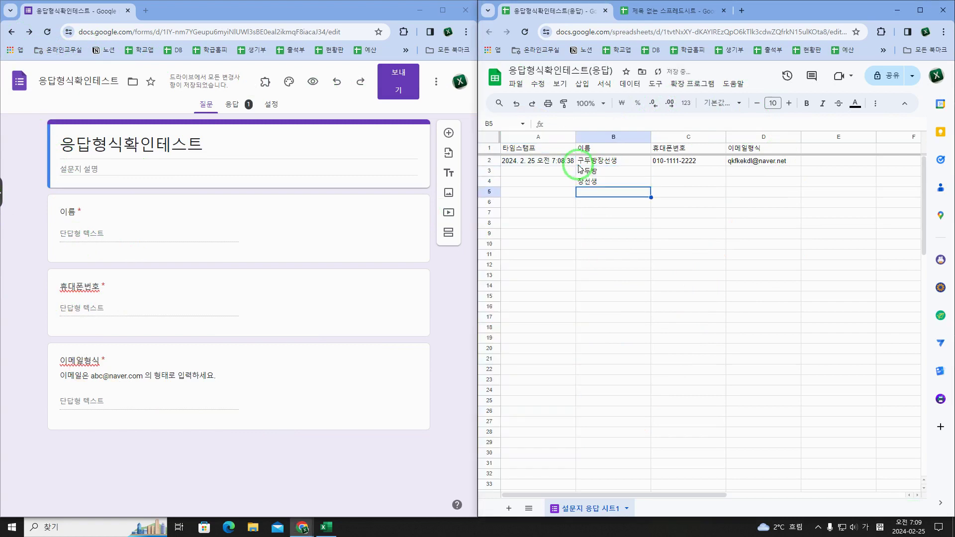
pyautogui.click(580, 170)
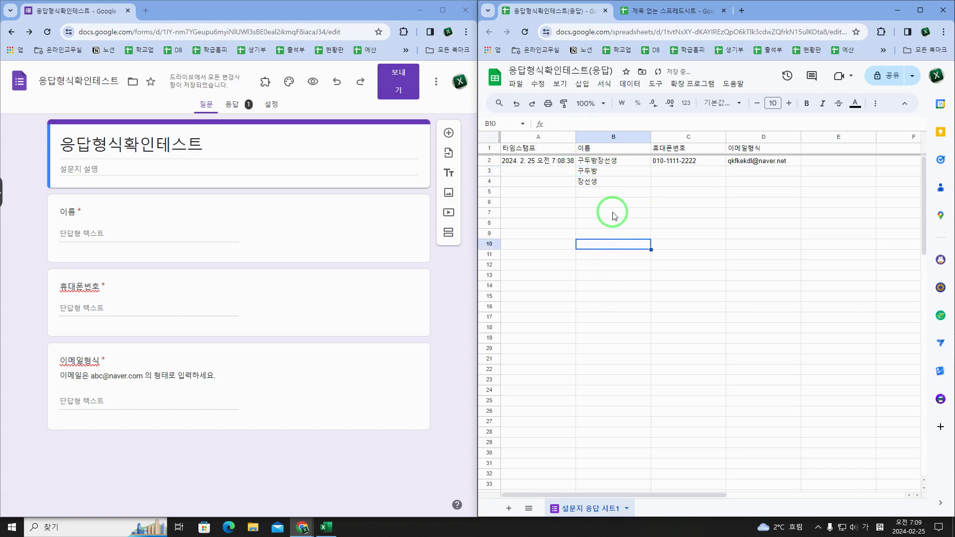
pyautogui.moveTo(613, 235); pyautogui.dragTo(625, 337)
pyautogui.click(624, 336)
# Step: Add a new sheet and enter 구두방 in its cell A1
pyautogui.click(508, 508)
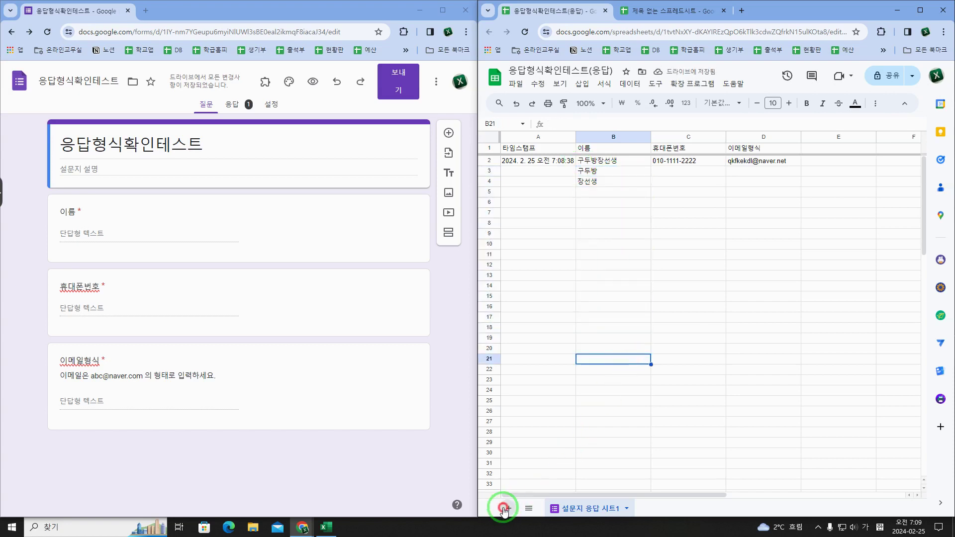
pyautogui.click(536, 148)
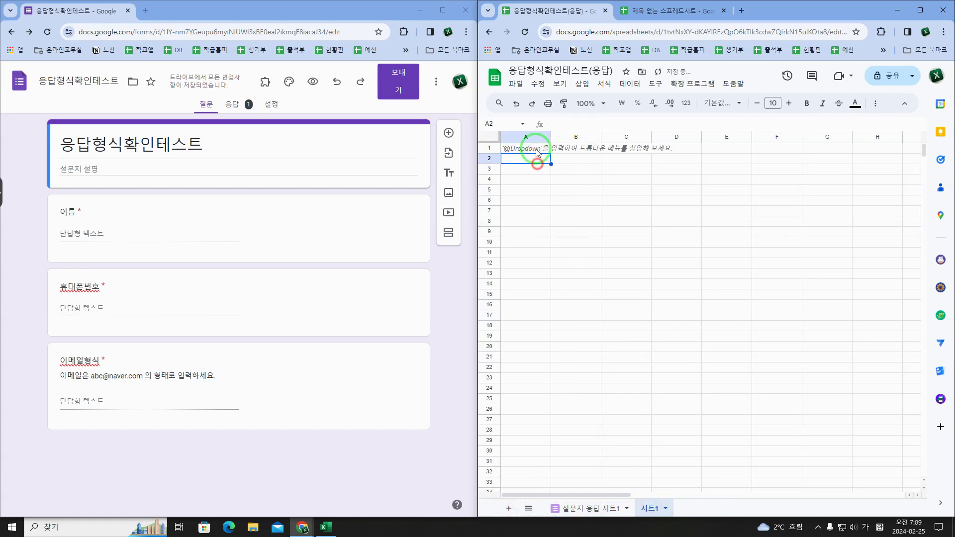
pyautogui.write('구')
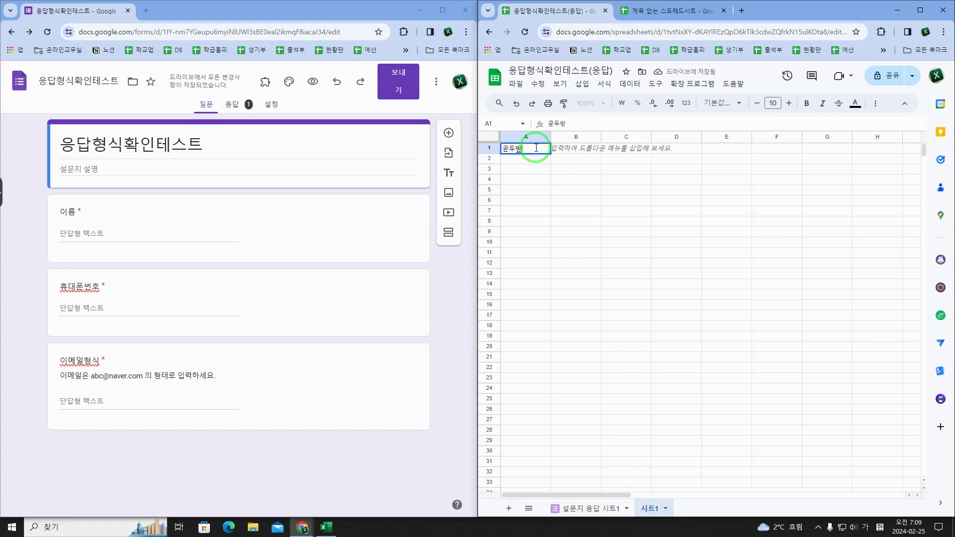
pyautogui.write('두방')
pyautogui.press('Tab')
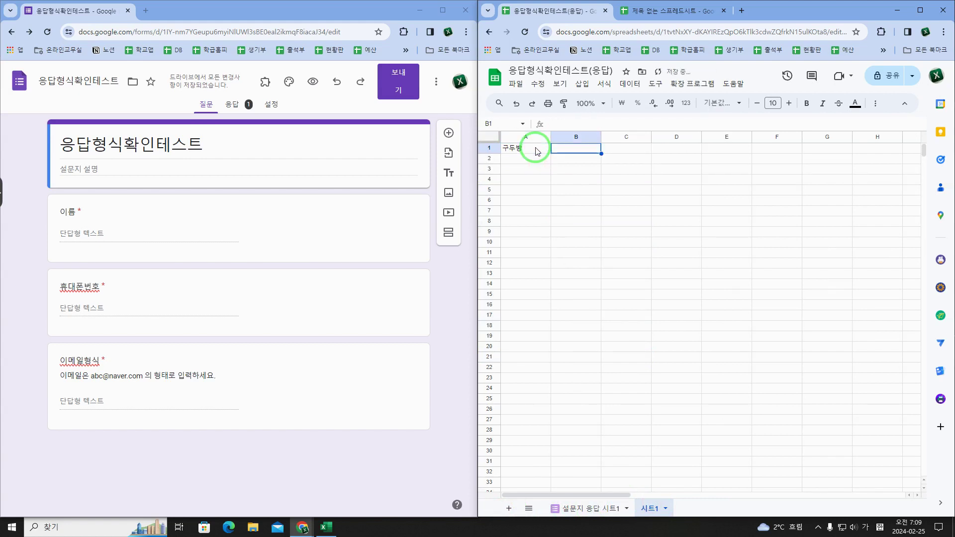
pyautogui.click(378, 13)
# Step: Bring up the Naver blog tutorial's COUNTIF explanation beside the spreadsheet
pyautogui.click(188, 8)
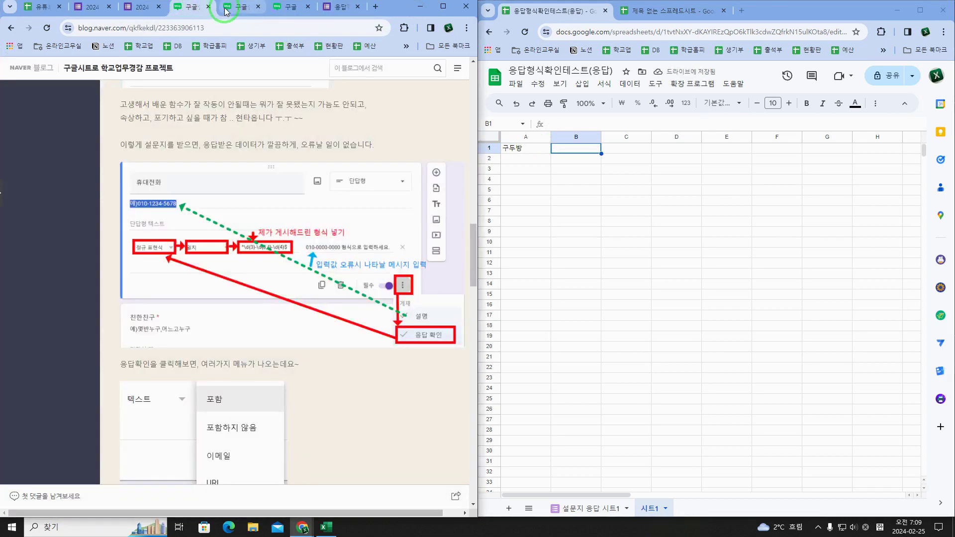
pyautogui.moveTo(226, 11)
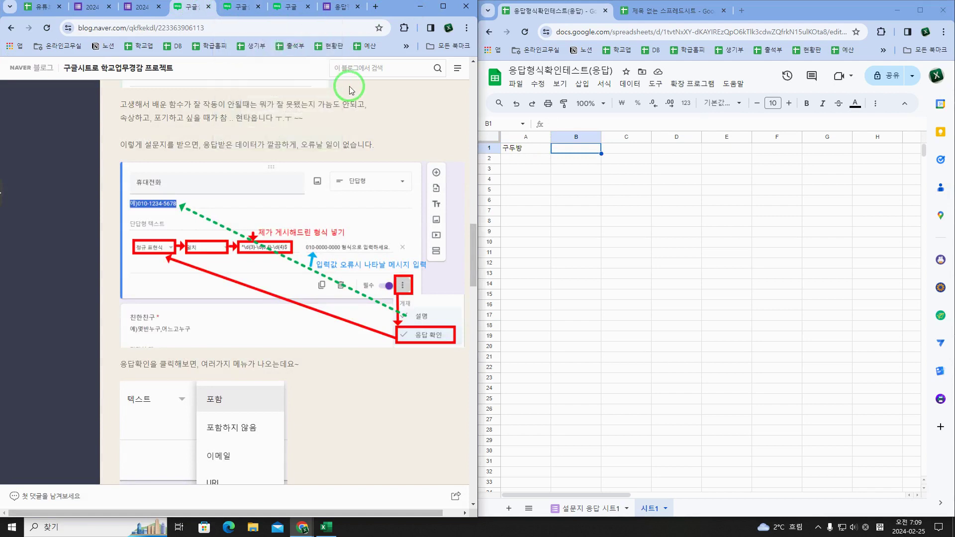
pyautogui.click(572, 150)
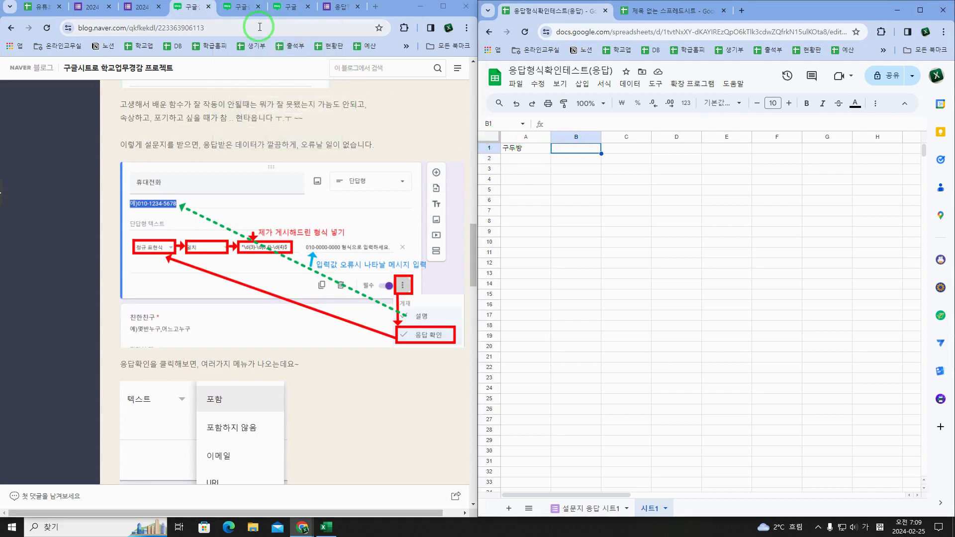
pyautogui.scroll(-1, 308, 199)
pyautogui.scroll(3, 313, 209)
pyautogui.scroll(4, 313, 209)
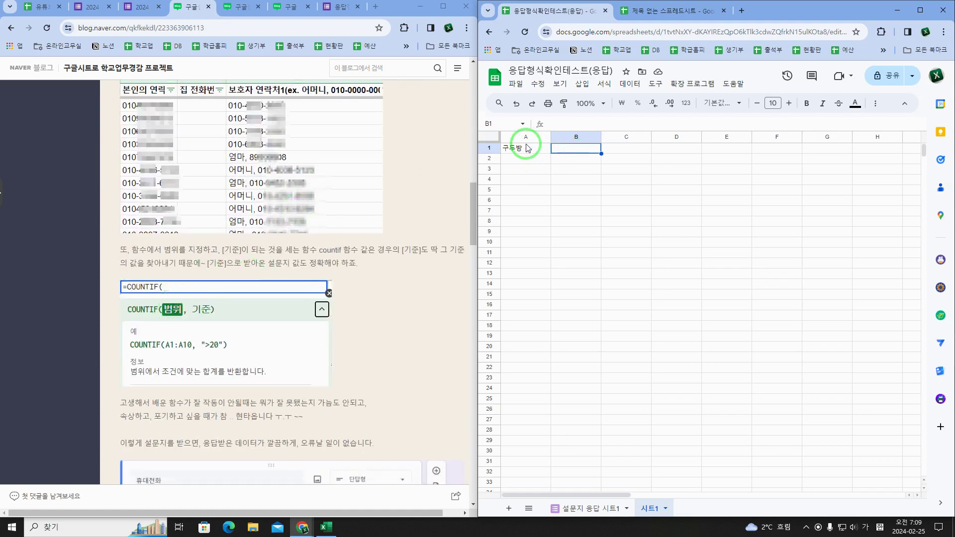
# Step: Enter 장선생 in A2 and 구두방장선생 in A3 of 시트1, then move to B1
pyautogui.press('Left')
pyautogui.press('Down')
pyautogui.write('장선')
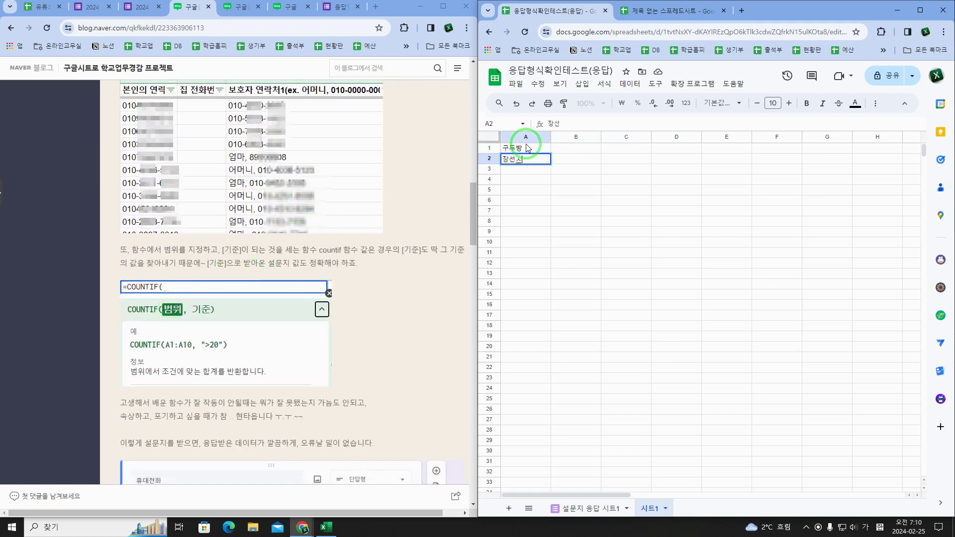
pyautogui.write('생')
pyautogui.press('Return')
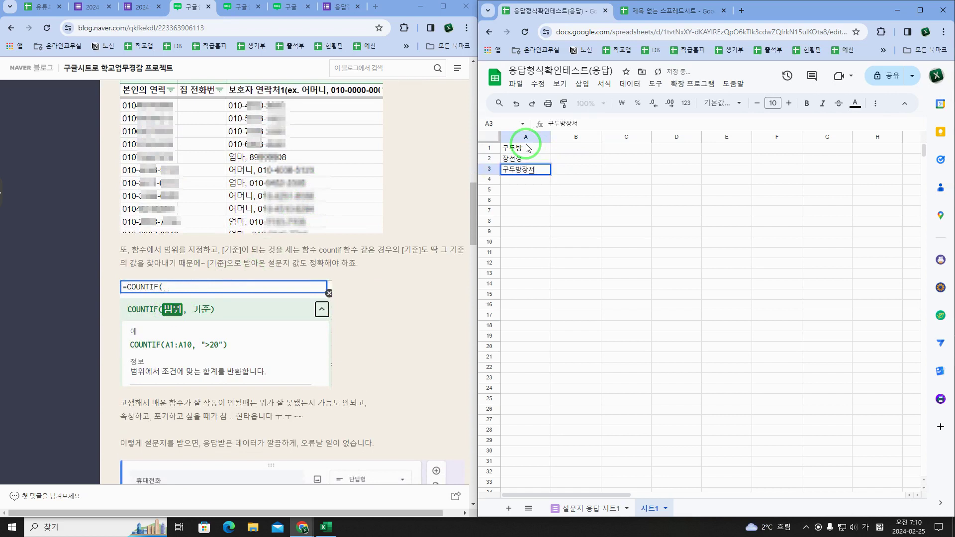
pyautogui.write('구두방장선생')
pyautogui.press('Return')
pyautogui.press('Up')
pyautogui.press('Right')
pyautogui.press('Up')
pyautogui.press('Up')
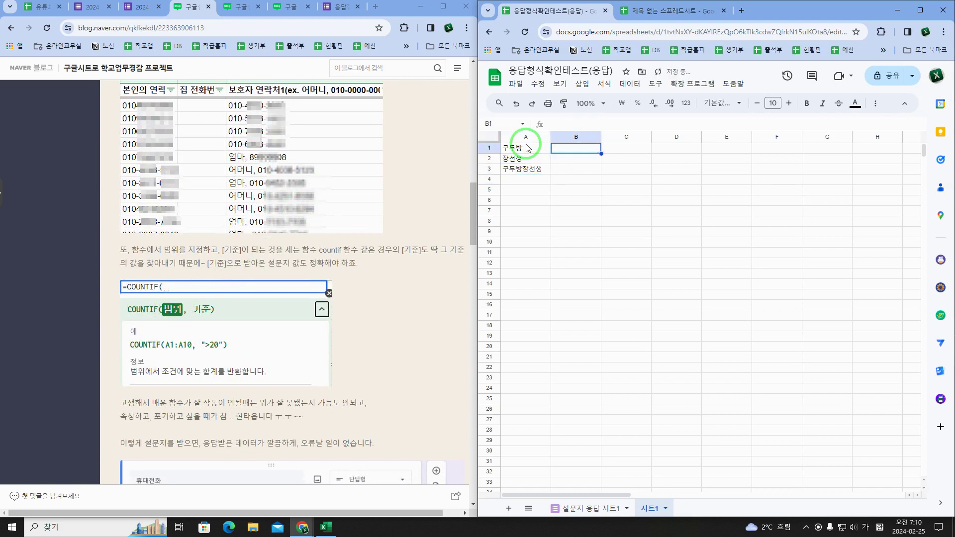
# Step: Enter =COUNTIF('설문지 응답 시트1'!B2:B, A1) in cell B1
pyautogui.write('=c')
pyautogui.press('Hangul')
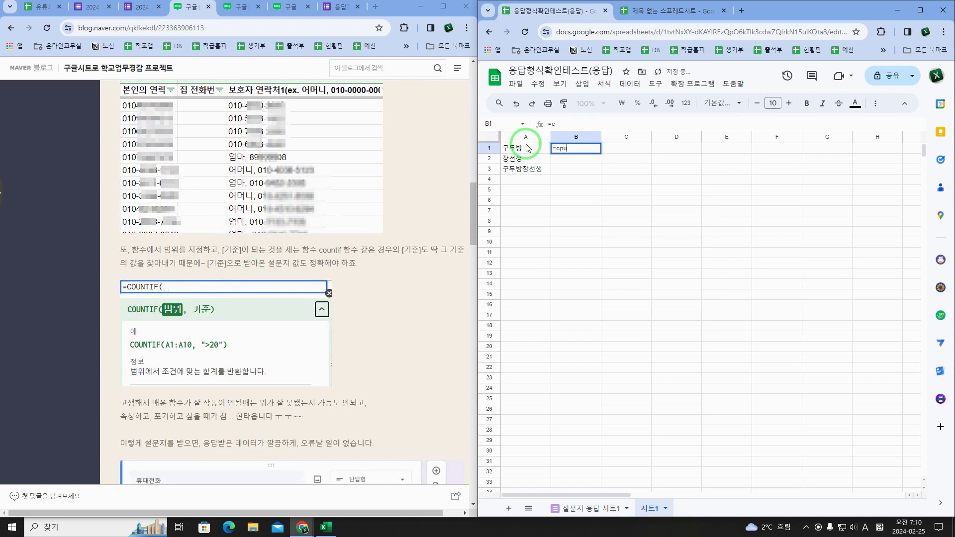
pyautogui.write('countif')
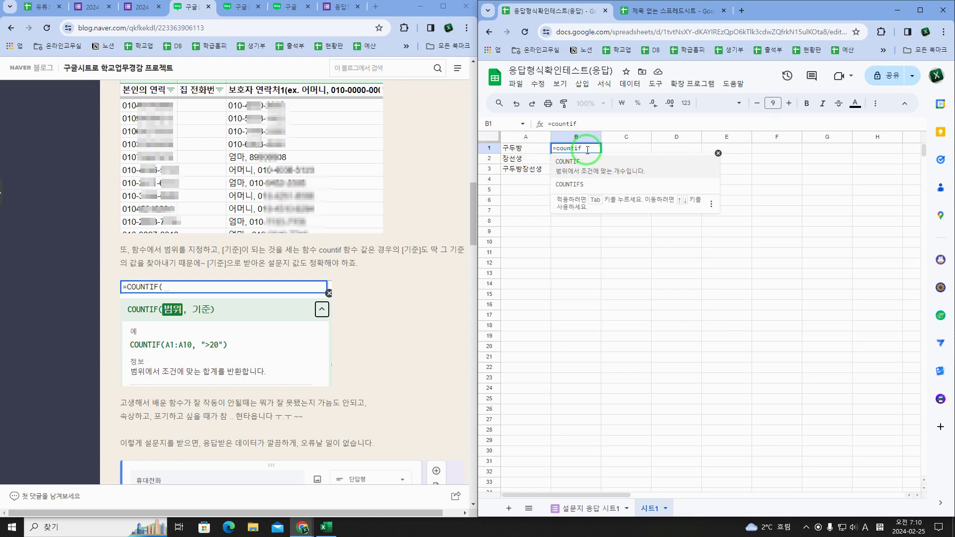
pyautogui.write('(')
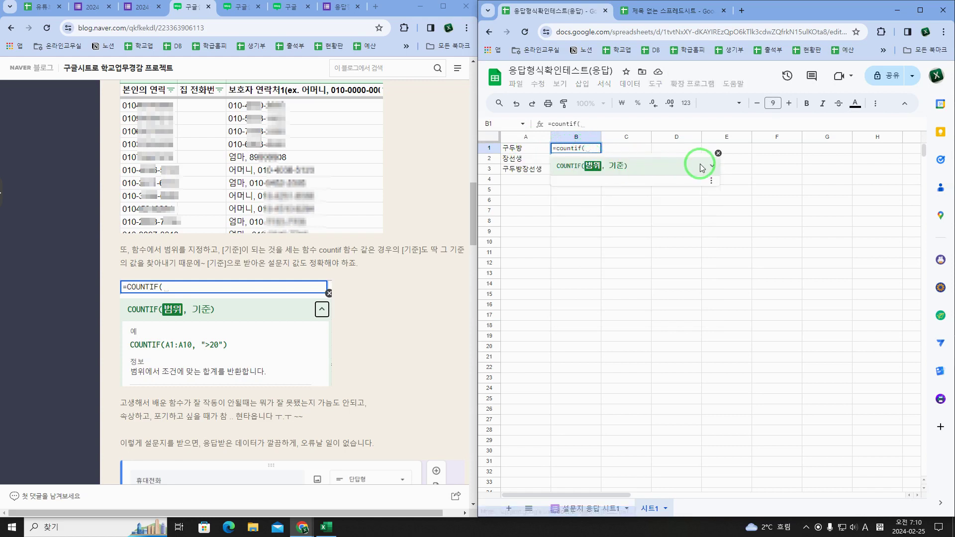
pyautogui.click(604, 510)
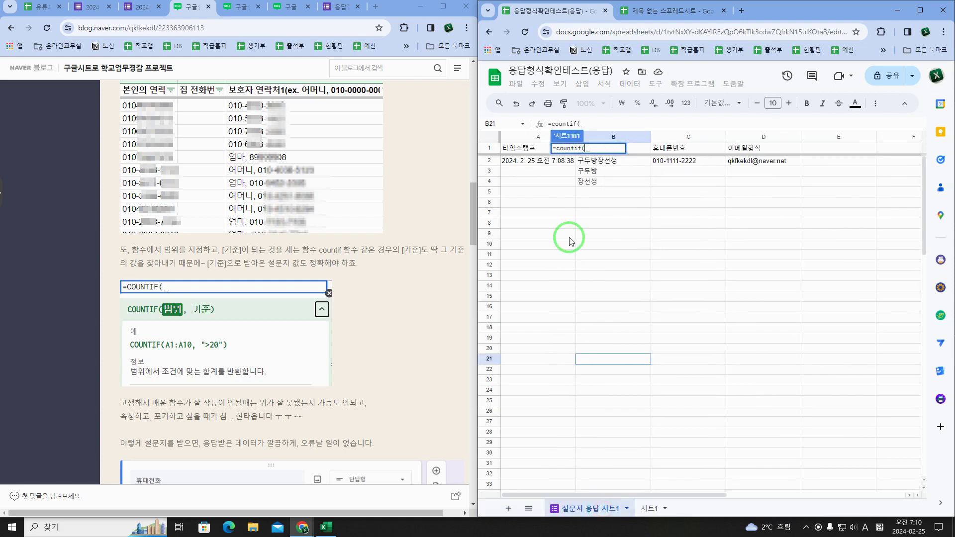
pyautogui.moveTo(599, 161); pyautogui.dragTo(667, 145)
pyautogui.press('BackSpace')
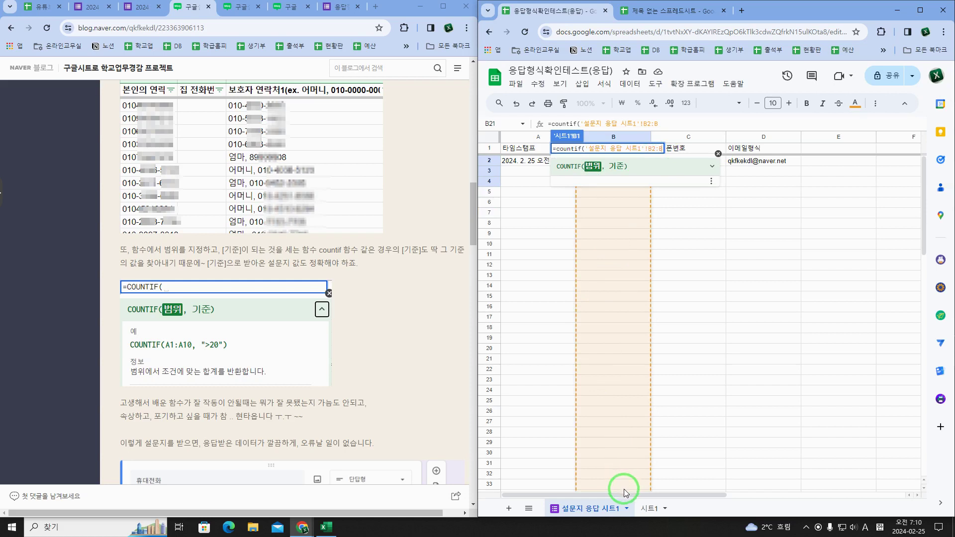
pyautogui.write(',')
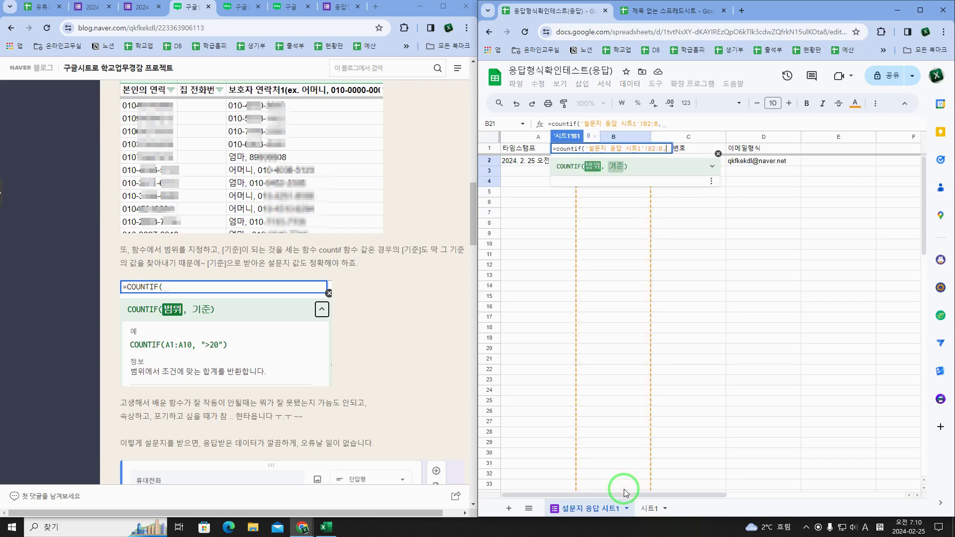
pyautogui.click(650, 508)
pyautogui.click(525, 149)
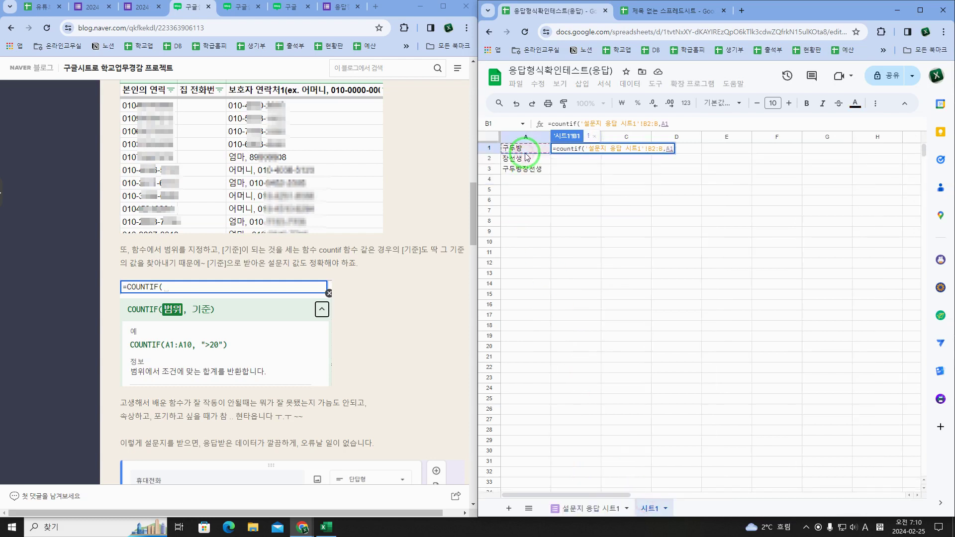
pyautogui.write(')')
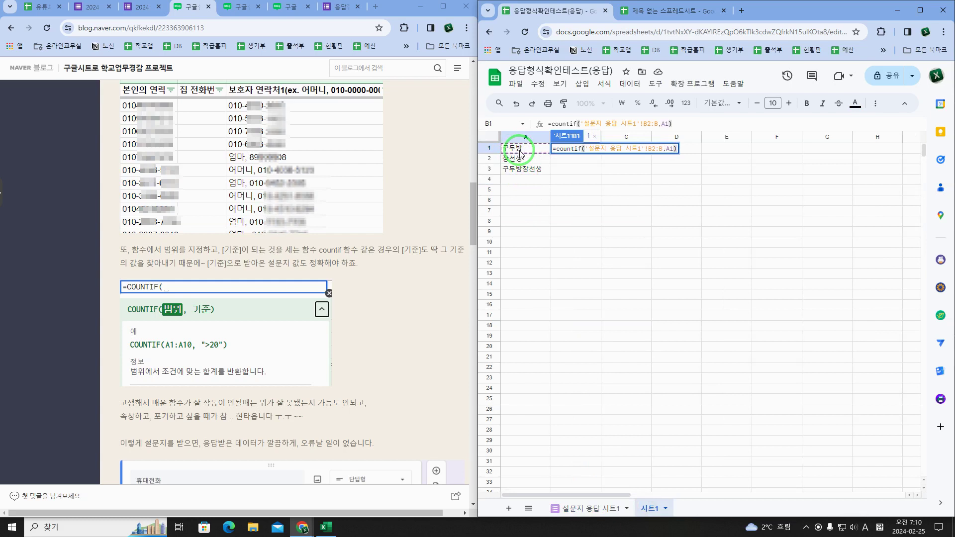
pyautogui.press('Return')
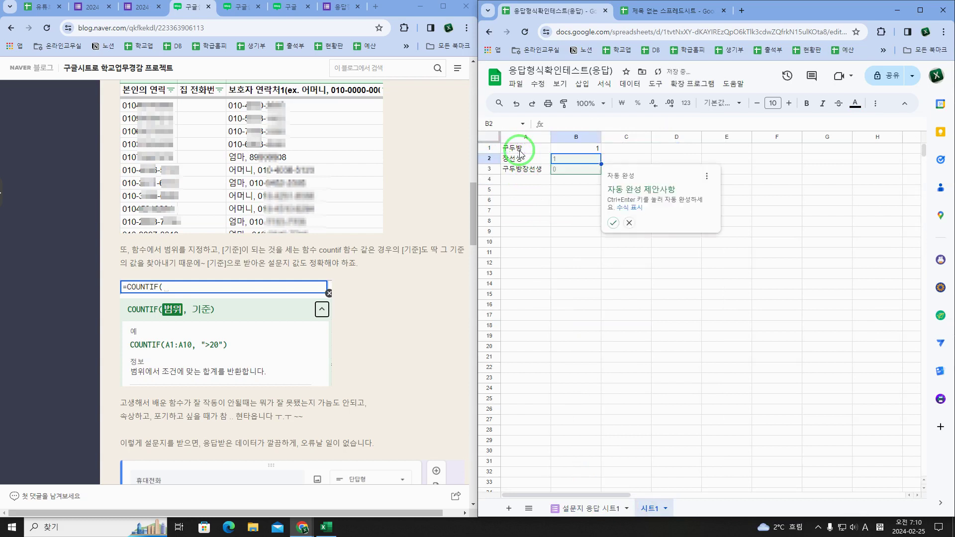
# Step: Fill the COUNTIF formula down to B2 and B3 and compare each cell's formula
pyautogui.hotkey('ctrl', 'Return')
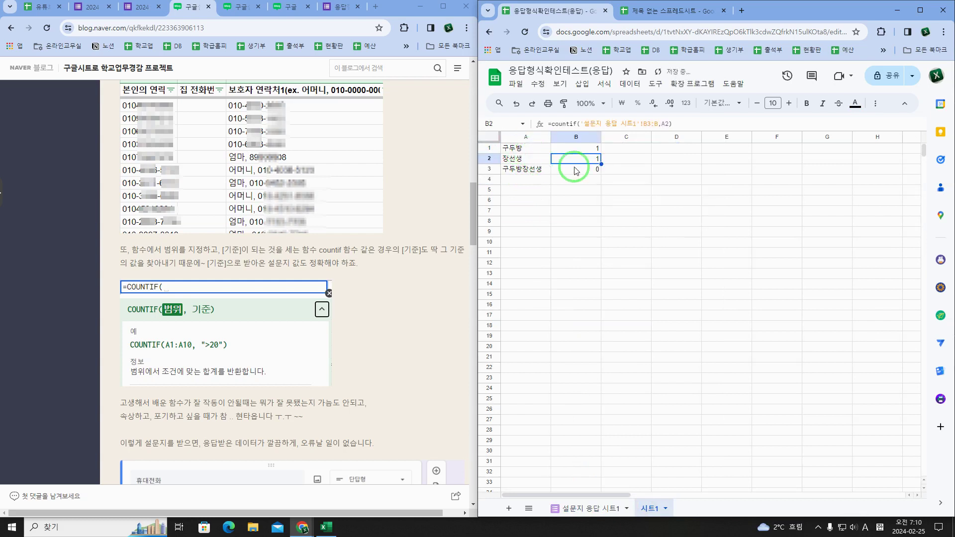
pyautogui.click(585, 172)
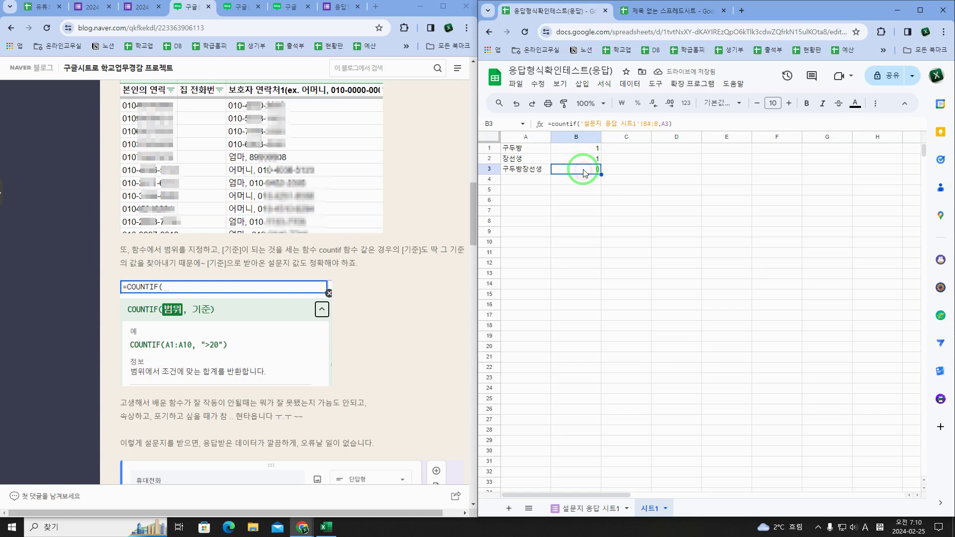
pyautogui.click(585, 150)
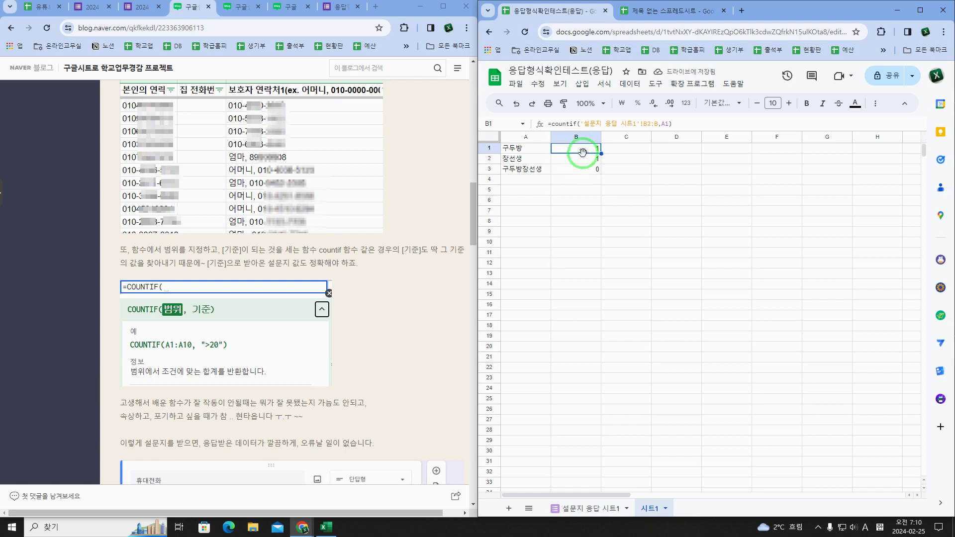
pyautogui.click(583, 159)
pyautogui.click(583, 168)
pyautogui.click(589, 149)
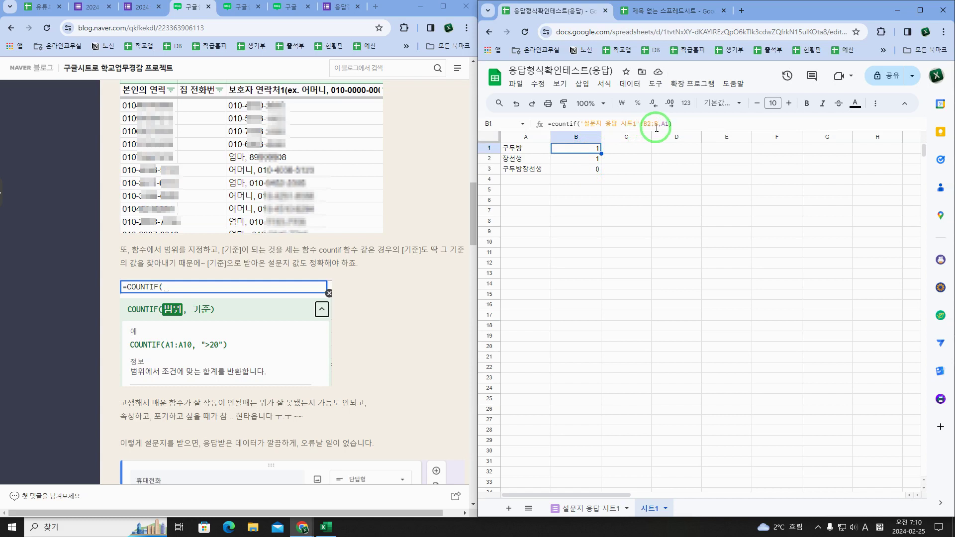
pyautogui.click(597, 158)
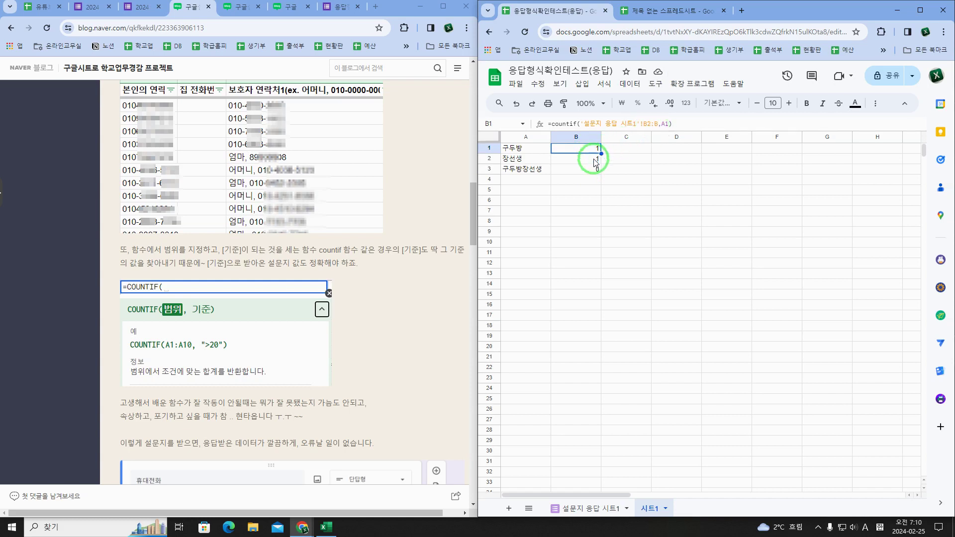
pyautogui.hotkey('ctrl', 'd')
pyautogui.press('Down')
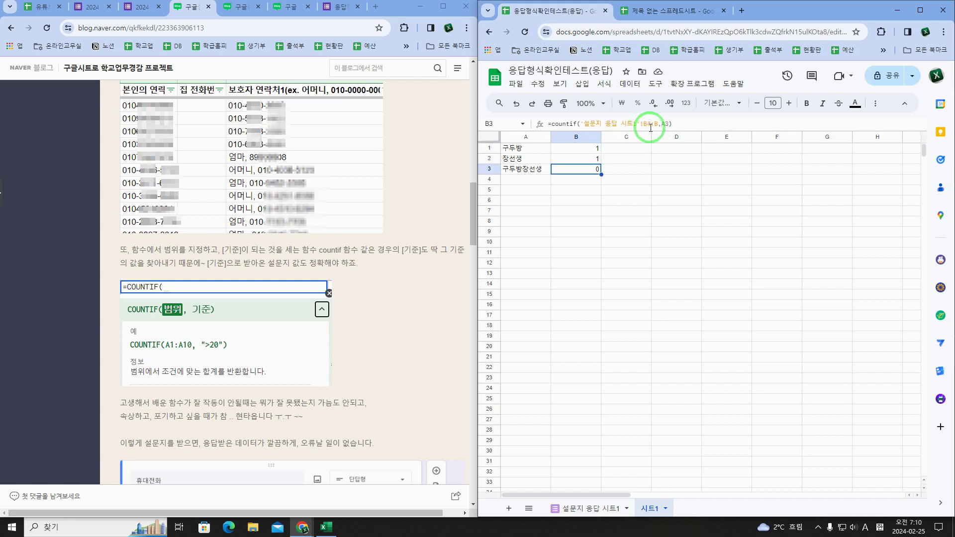
pyautogui.press('Up')
pyautogui.press('Up')
pyautogui.press('Down')
pyautogui.press('Down')
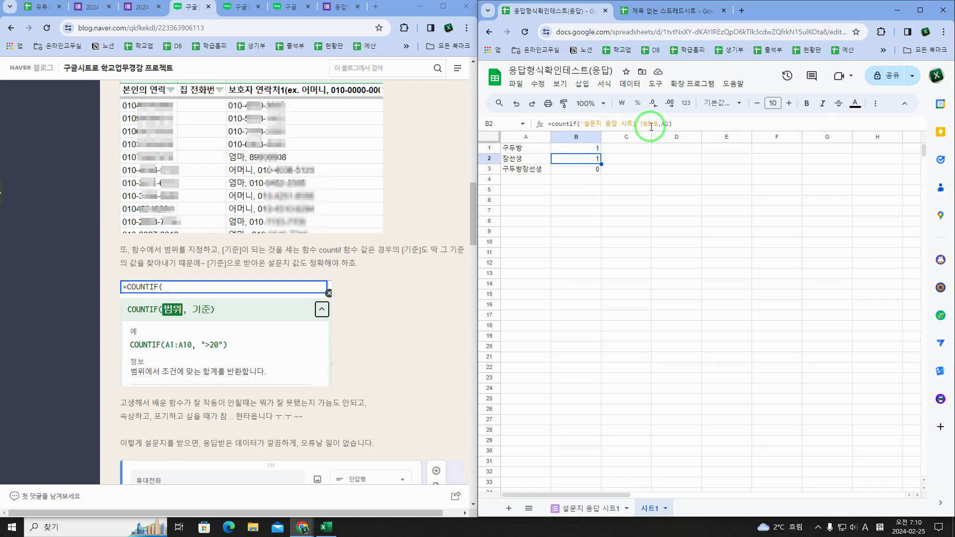
pyautogui.press('Up')
pyautogui.press('Up')
# Step: Compare the shifted ranges in B1–B3 and open B1's formula to make its range absolute
pyautogui.click(668, 124)
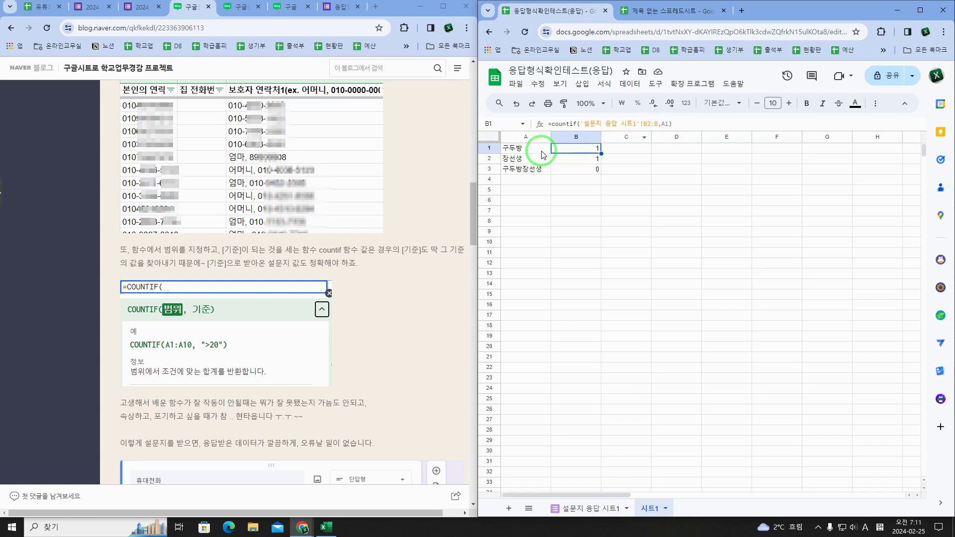
pyautogui.press('Down')
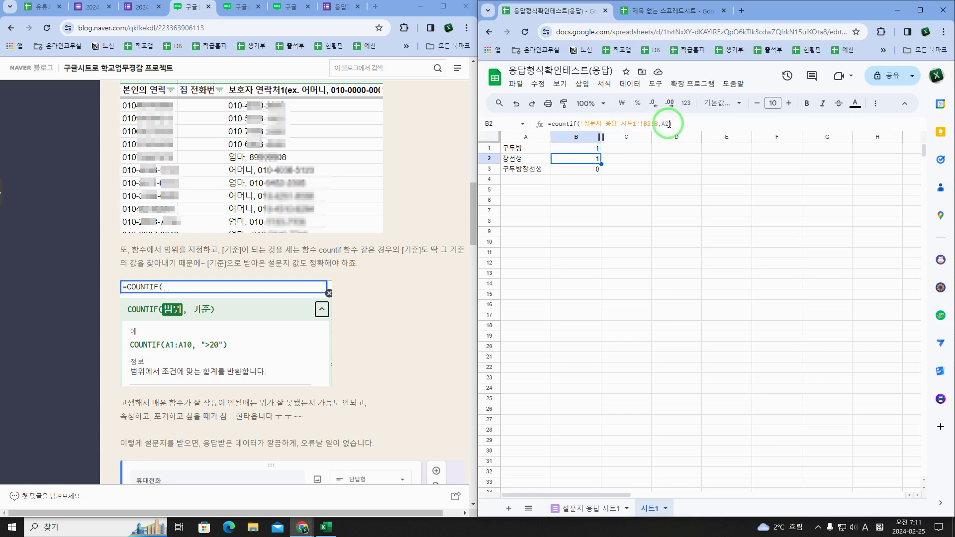
pyautogui.press('Up')
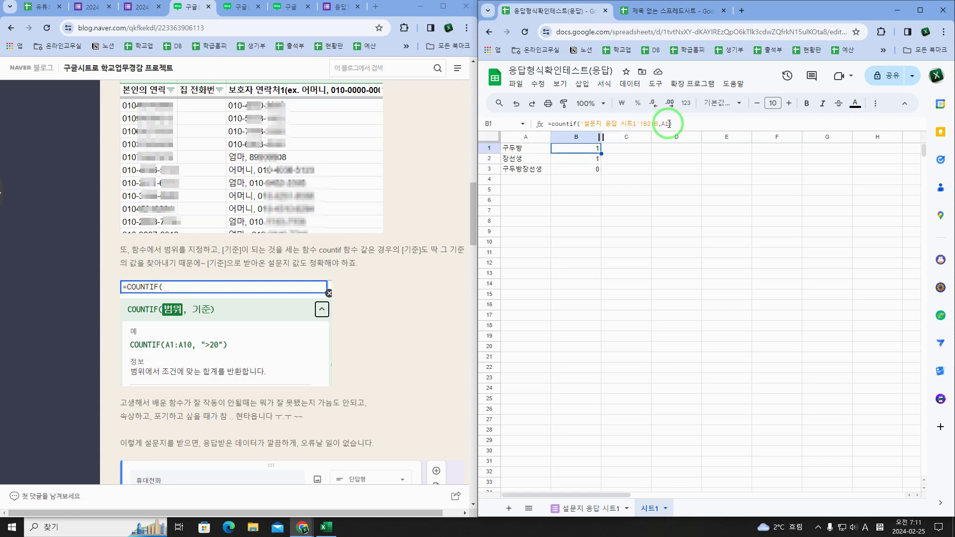
pyautogui.press('Down')
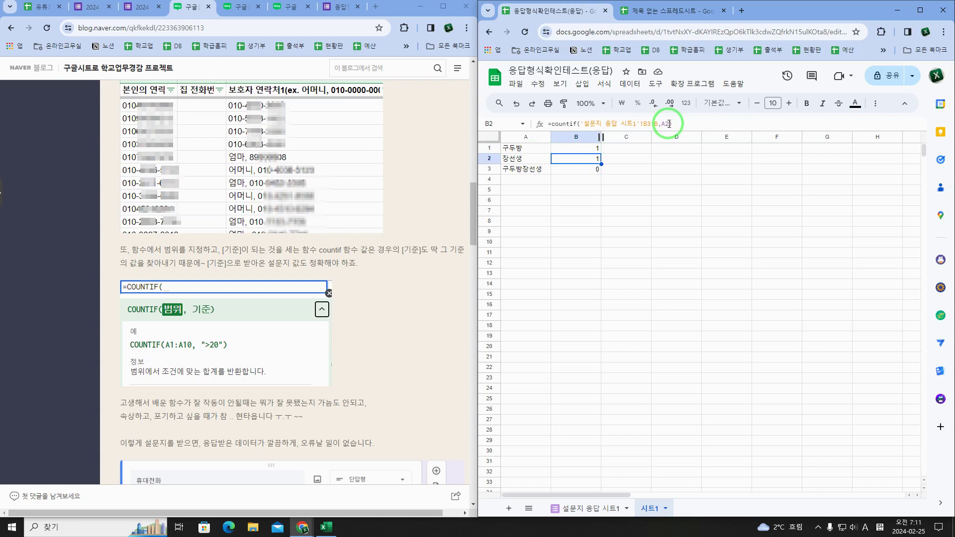
pyautogui.press('Down')
pyautogui.press('Up')
pyautogui.press('Up')
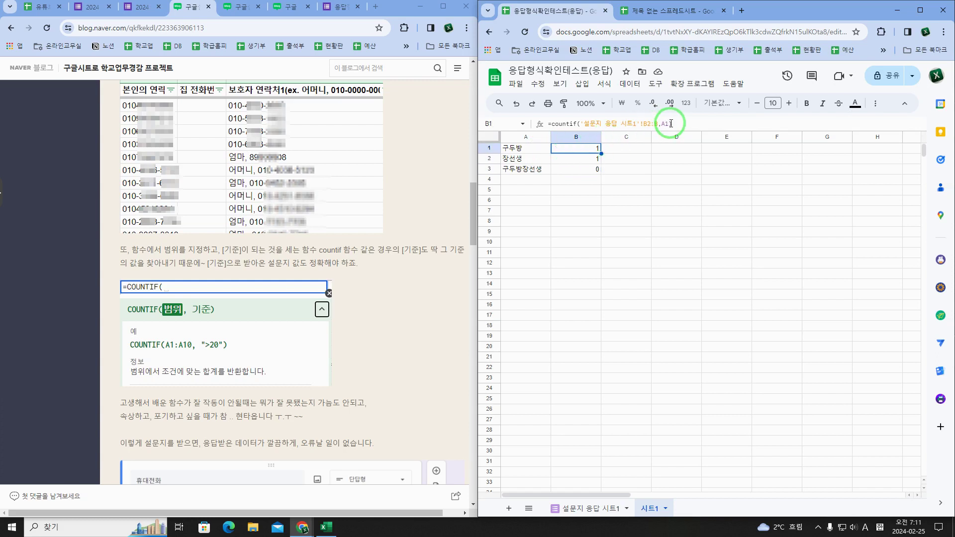
pyautogui.press('Down')
pyautogui.press('Down')
pyautogui.press('Up')
pyautogui.press('Up')
pyautogui.press('Down')
pyautogui.press('Down')
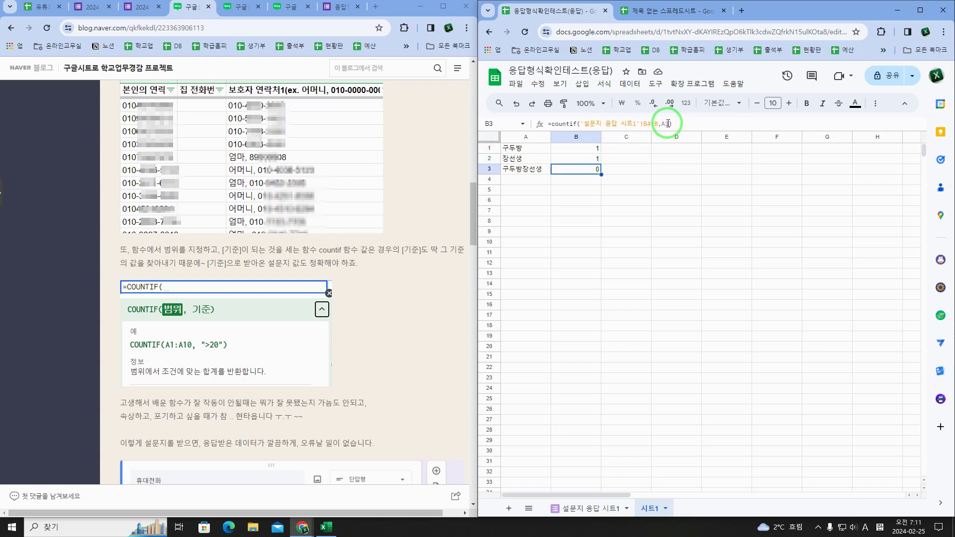
pyautogui.press('Up')
pyautogui.press('Up')
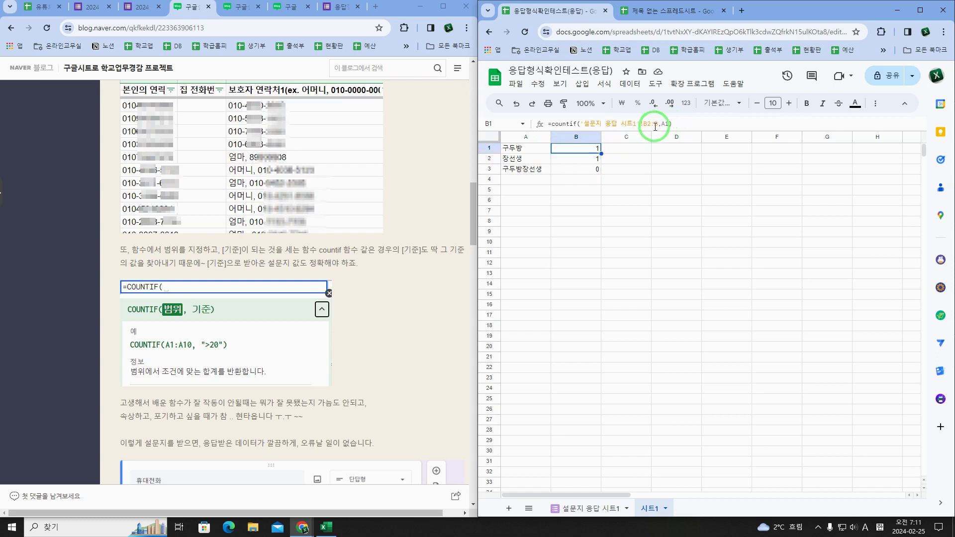
pyautogui.click(594, 160)
pyautogui.click(595, 168)
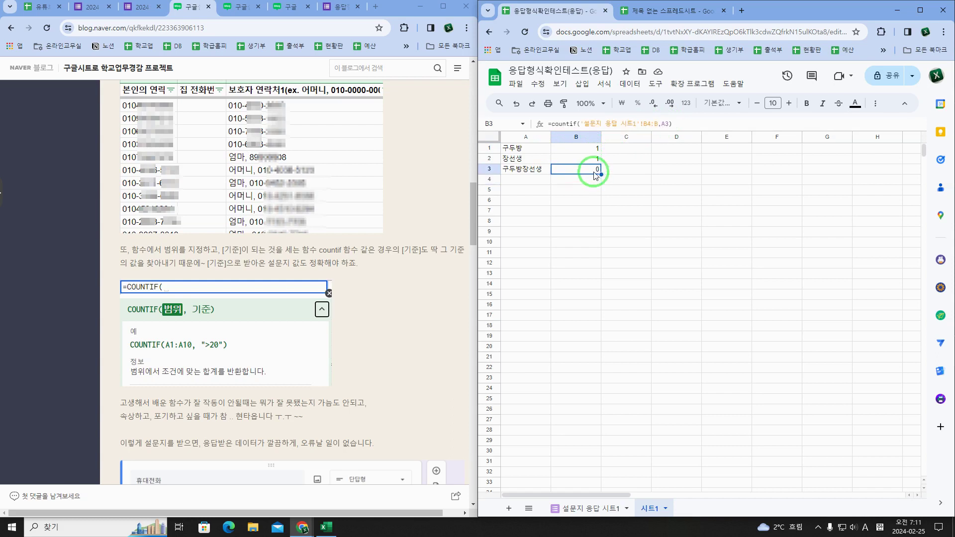
pyautogui.press('Up')
pyautogui.press('Up')
pyautogui.click(652, 124)
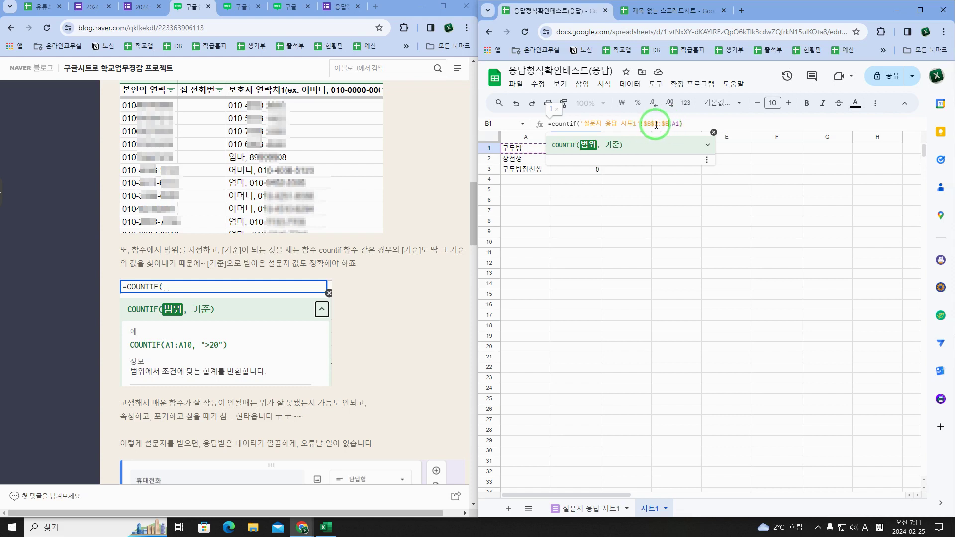
# Step: Commit the absolute-range COUNTIF in B1 and fill it down to B3
pyautogui.press('Return')
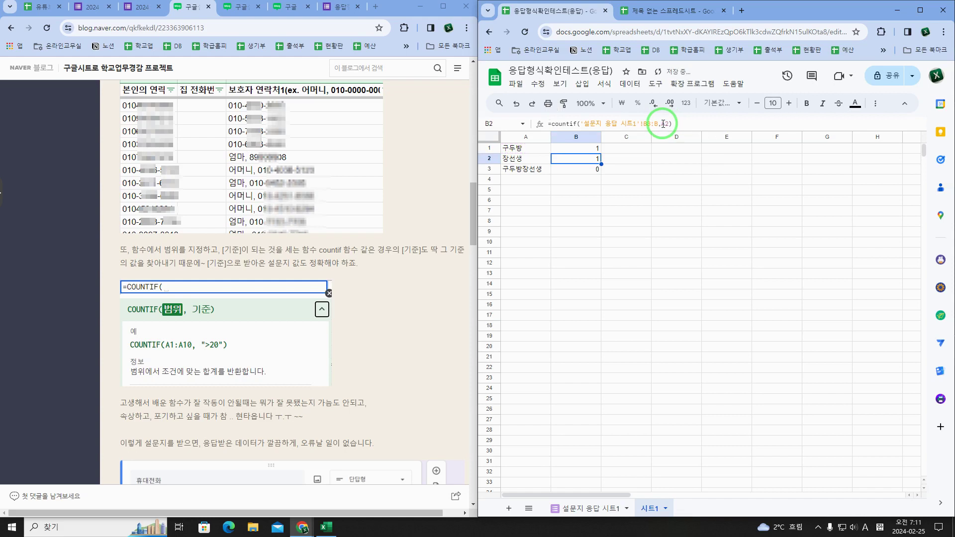
pyautogui.moveTo(580, 148); pyautogui.dragTo(601, 170)
pyautogui.click(593, 147)
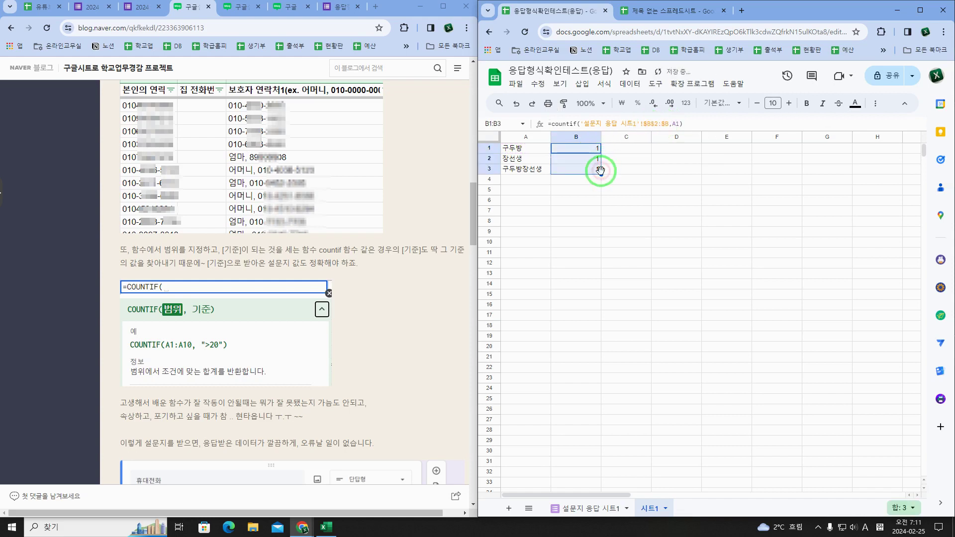
# Step: Check the copied COUNTIF formulas in B1:B3, each now returning 1
pyautogui.click(590, 161)
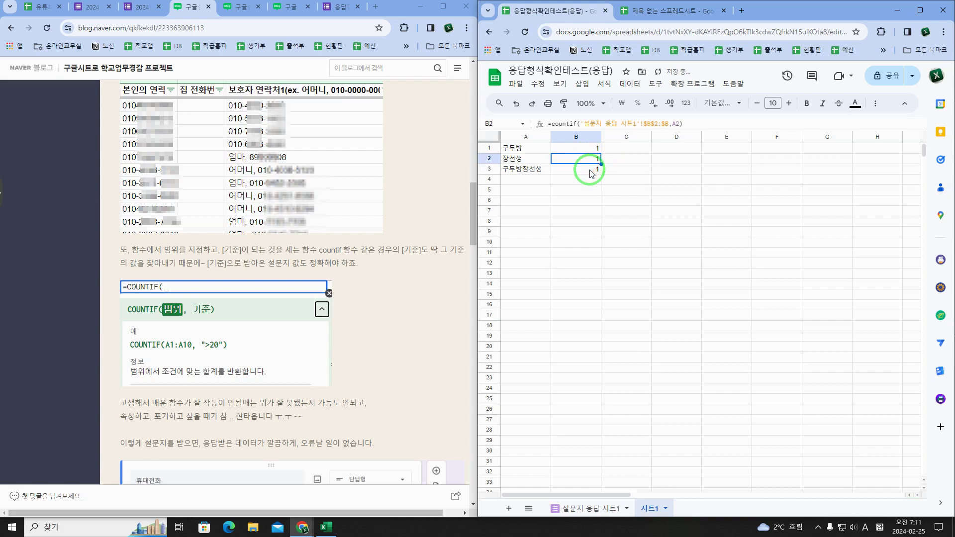
pyautogui.click(591, 172)
pyautogui.click(591, 159)
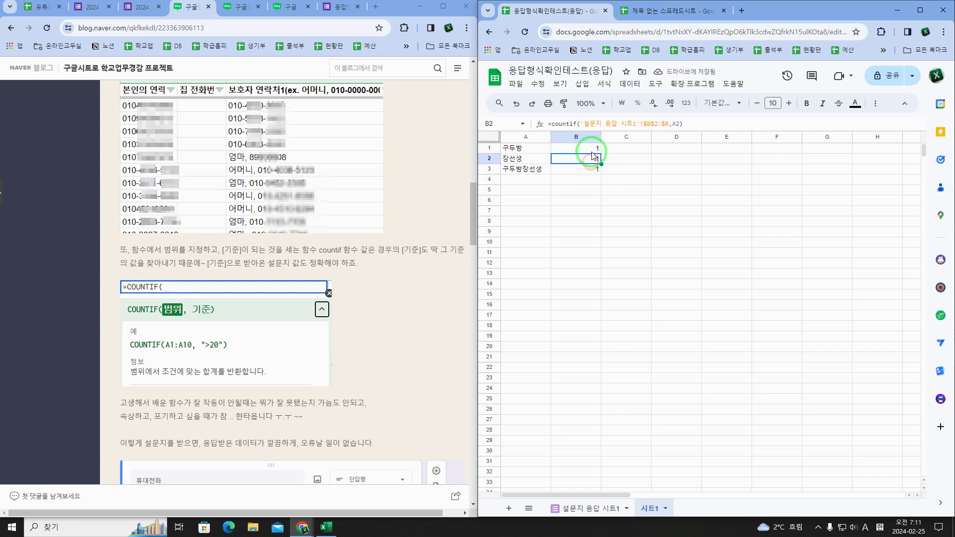
pyautogui.click(591, 148)
pyautogui.click(591, 158)
pyautogui.click(590, 170)
pyautogui.click(590, 159)
pyautogui.click(583, 148)
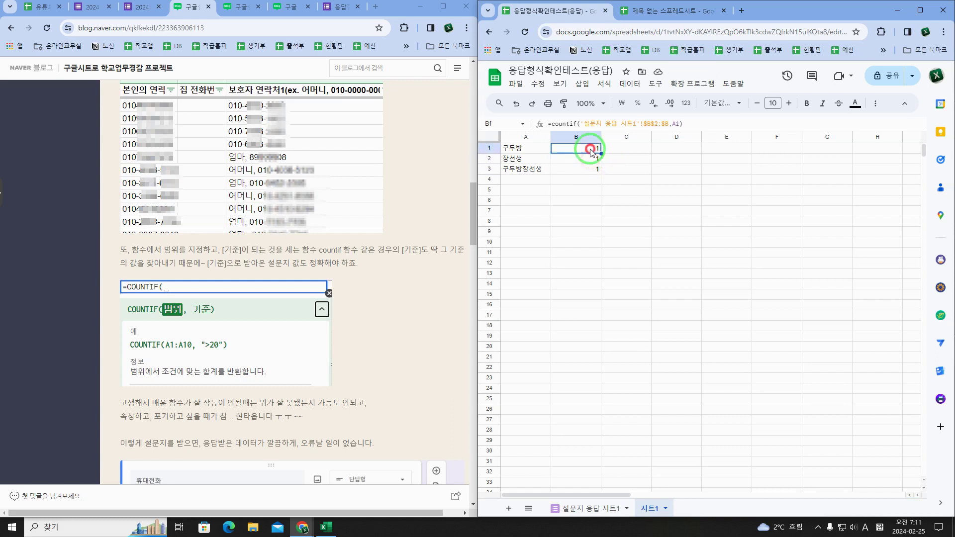
pyautogui.click(588, 160)
pyautogui.click(588, 170)
pyautogui.click(577, 148)
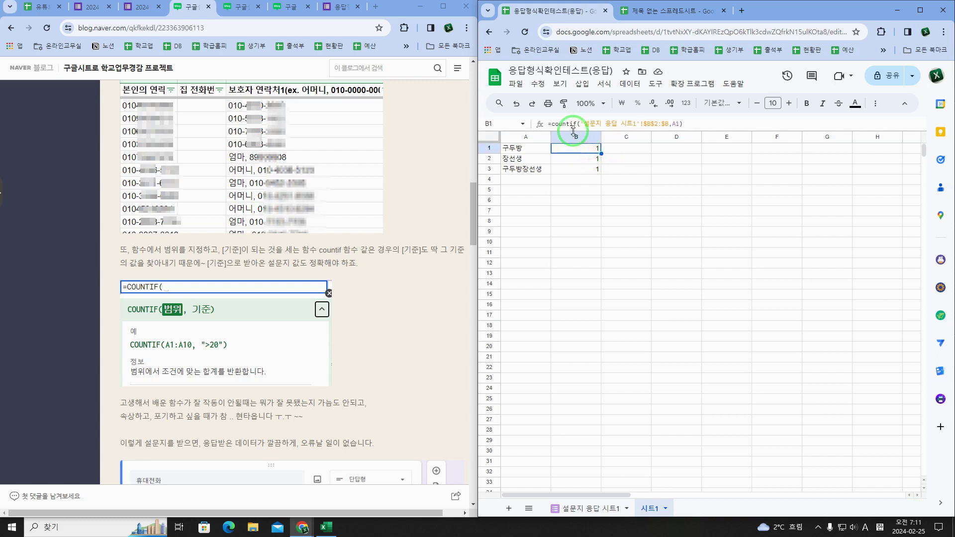
pyautogui.click(541, 149)
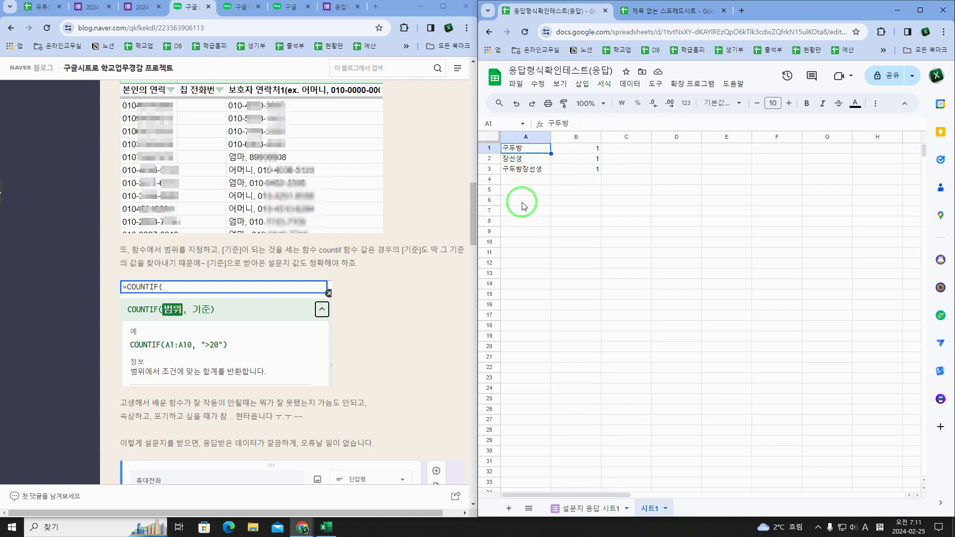
pyautogui.click(586, 151)
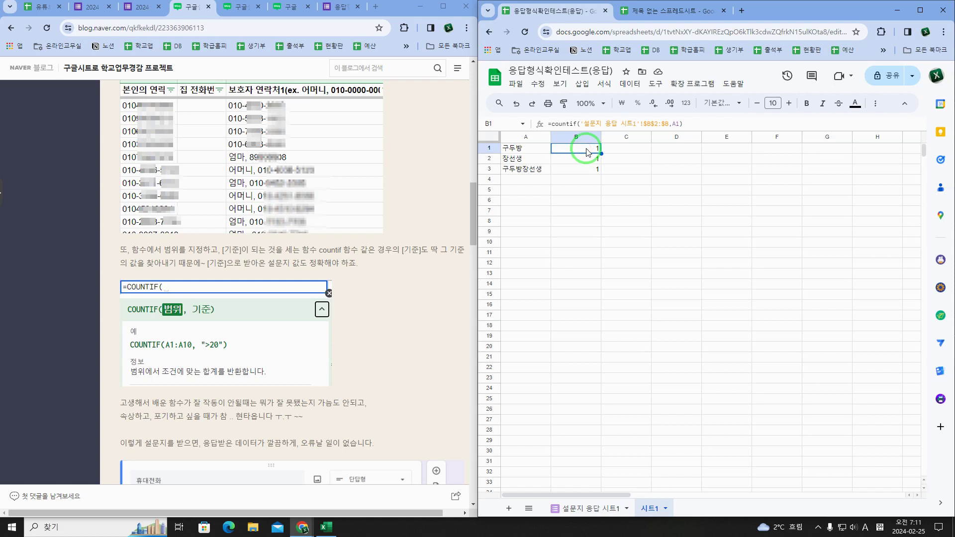
# Step: Go to the 설문지 응답 시트1 sheet and select the 구두방 response in B3
pyautogui.click(532, 148)
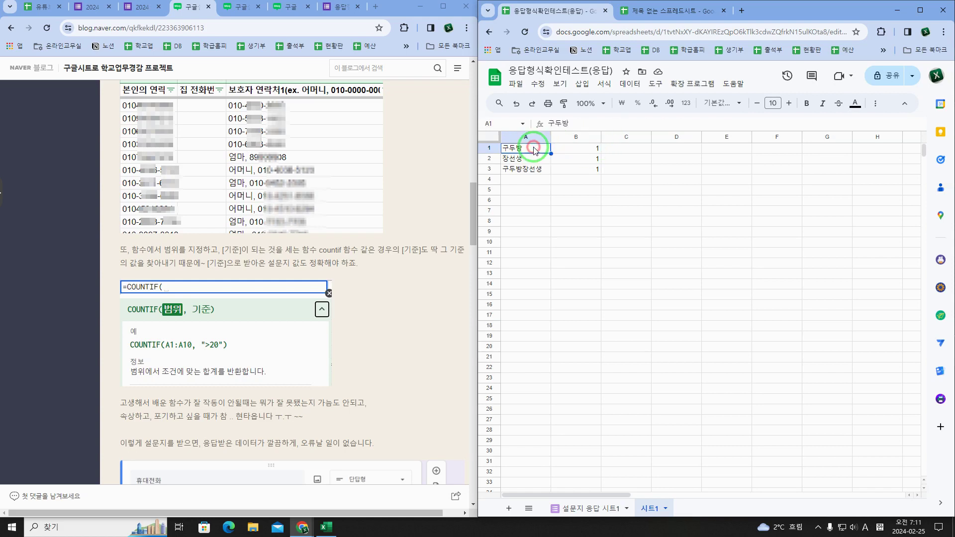
pyautogui.click(605, 502)
pyautogui.click(597, 172)
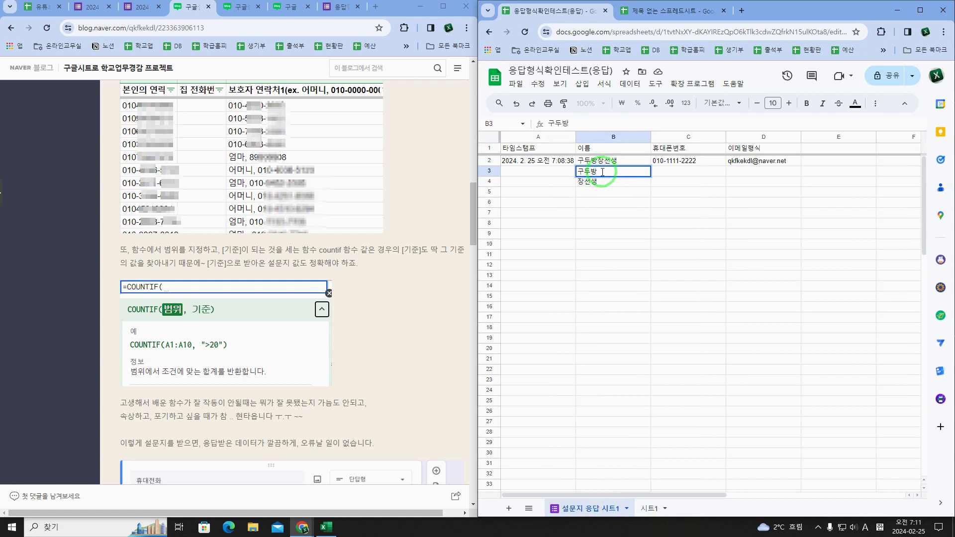
# Step: Commit the 구두방 response and inspect B1's COUNTIF and its A1 criterion on 시트1
pyautogui.press('Return')
pyautogui.click(602, 172)
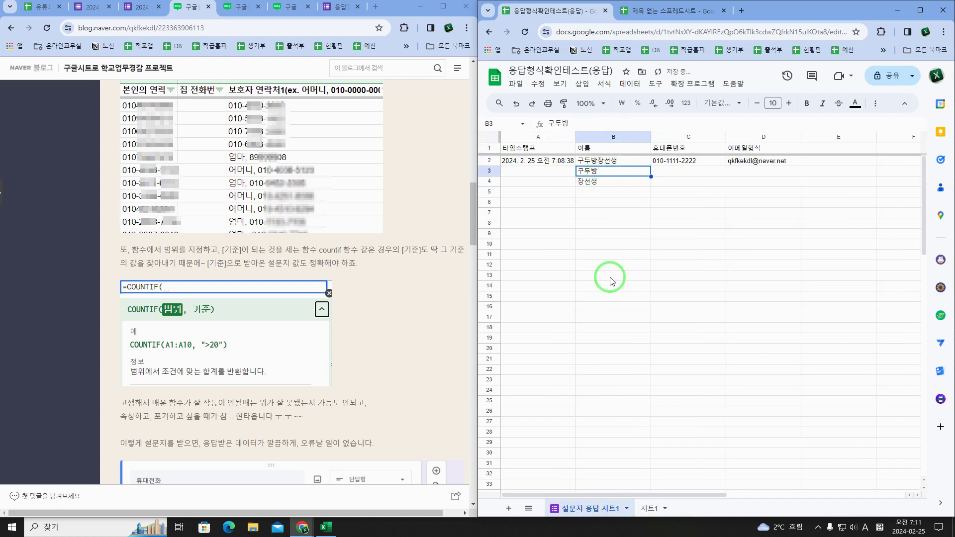
pyautogui.click(642, 508)
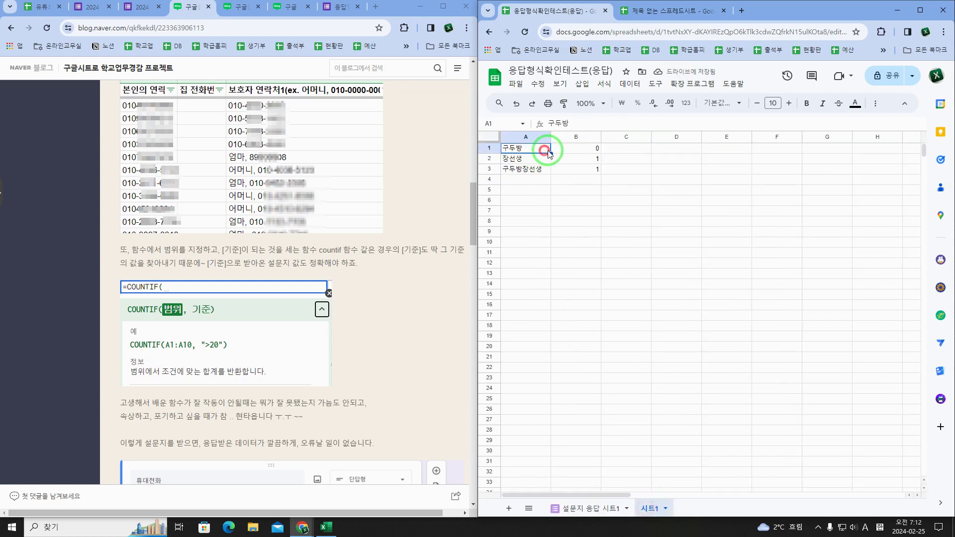
pyautogui.click(597, 149)
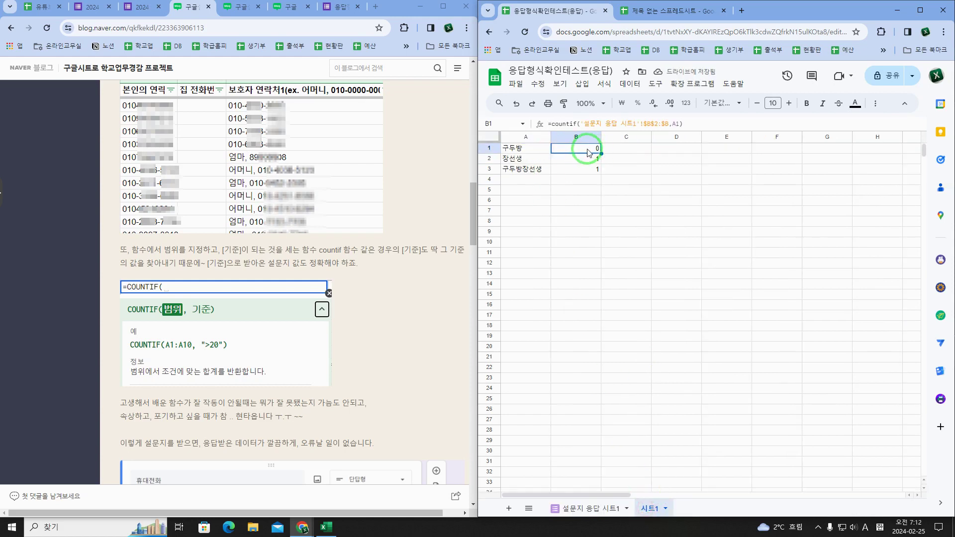
pyautogui.click(538, 151)
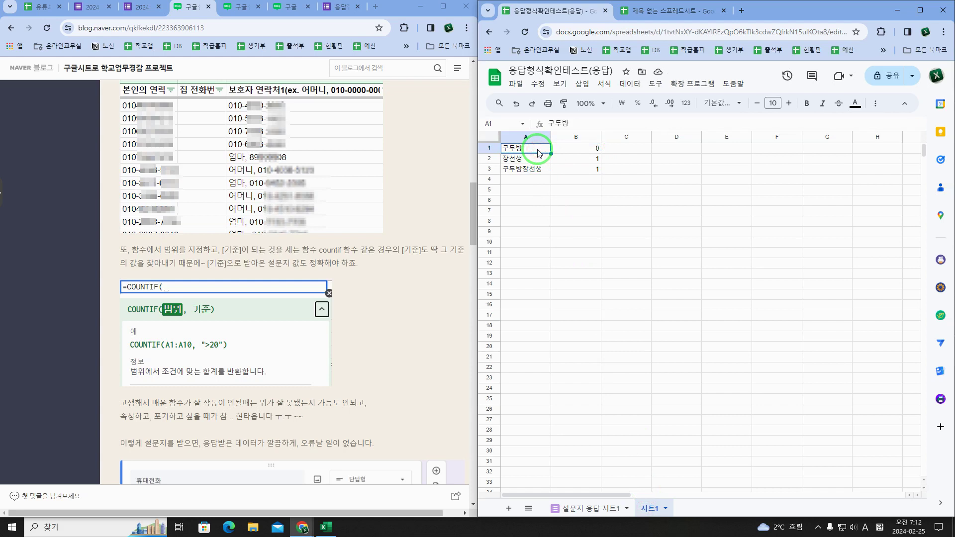
pyautogui.click(580, 149)
pyautogui.click(677, 125)
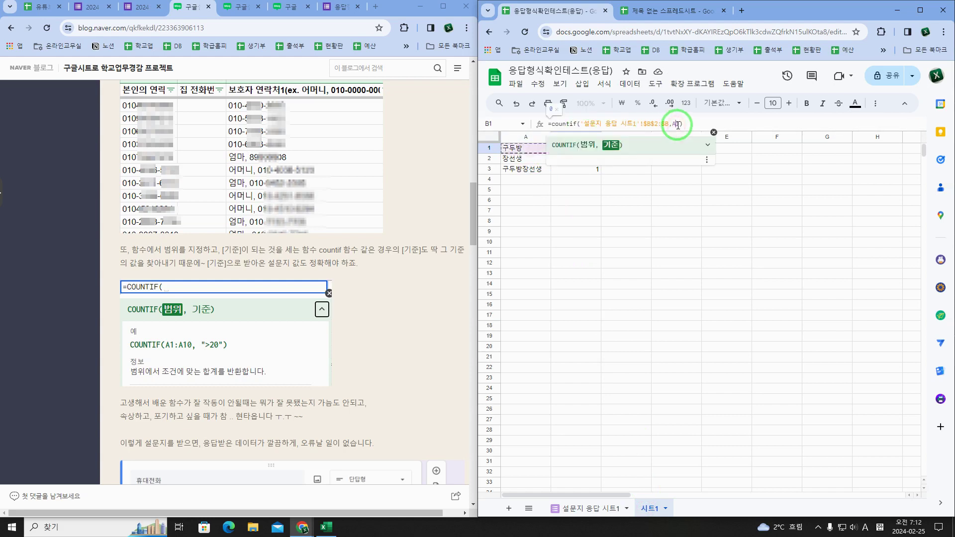
pyautogui.doubleClick(676, 124)
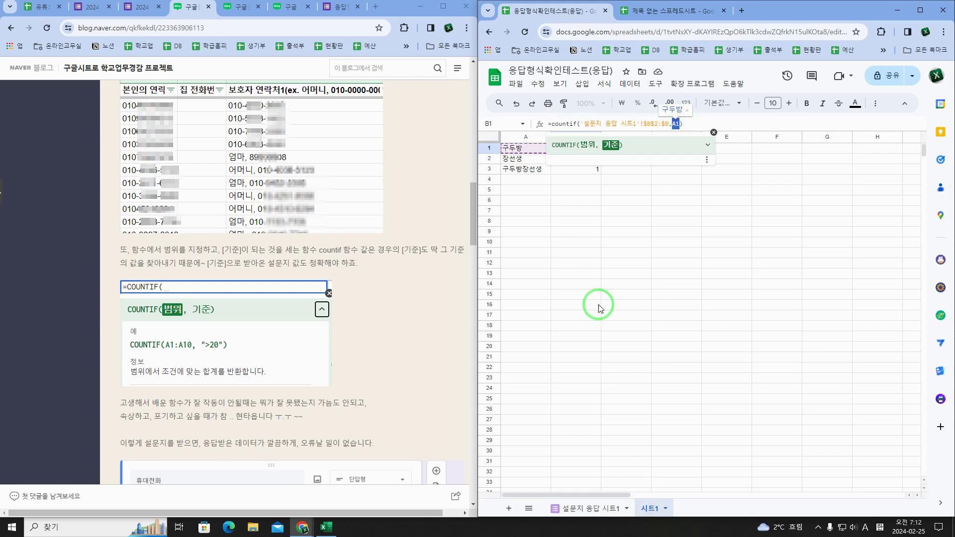
# Step: Compare the 구두방 response in B3 against B1's zero count on 시트1
pyautogui.click(582, 507)
pyautogui.click(607, 171)
pyautogui.doubleClick(606, 171)
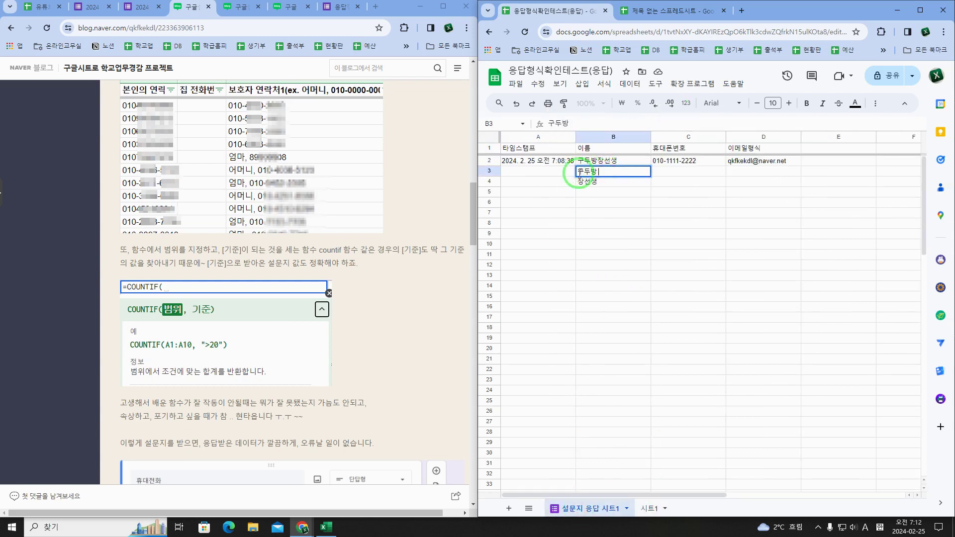
pyautogui.click(651, 508)
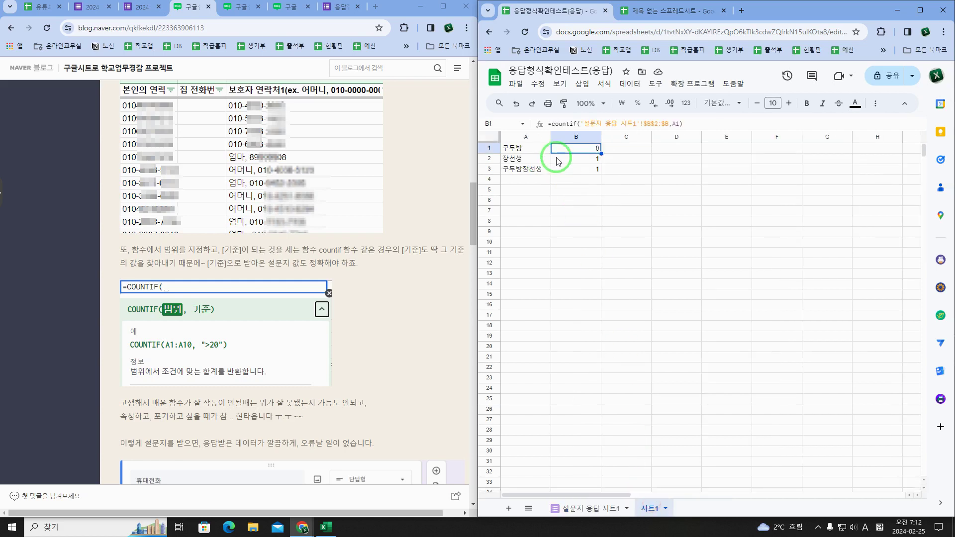
pyautogui.click(587, 148)
pyautogui.click(590, 151)
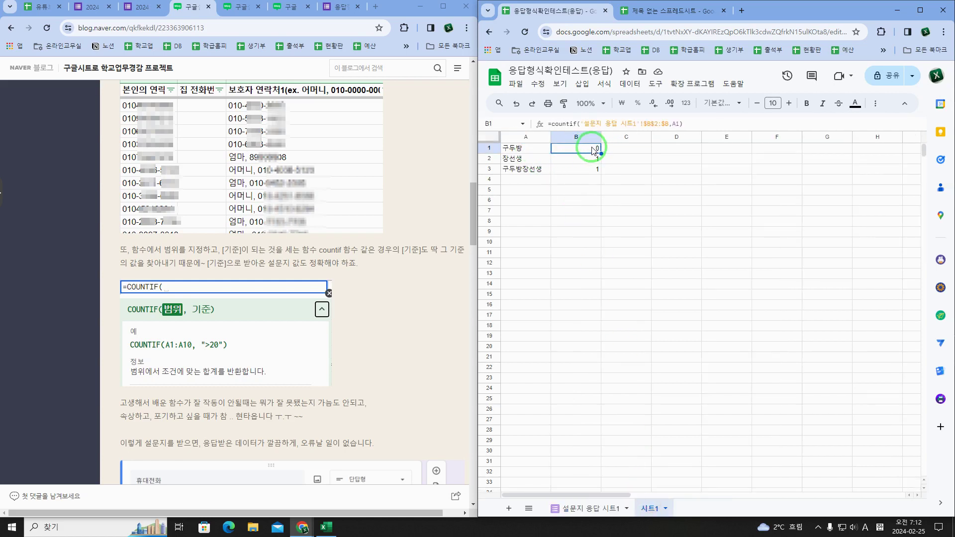
pyautogui.click(541, 148)
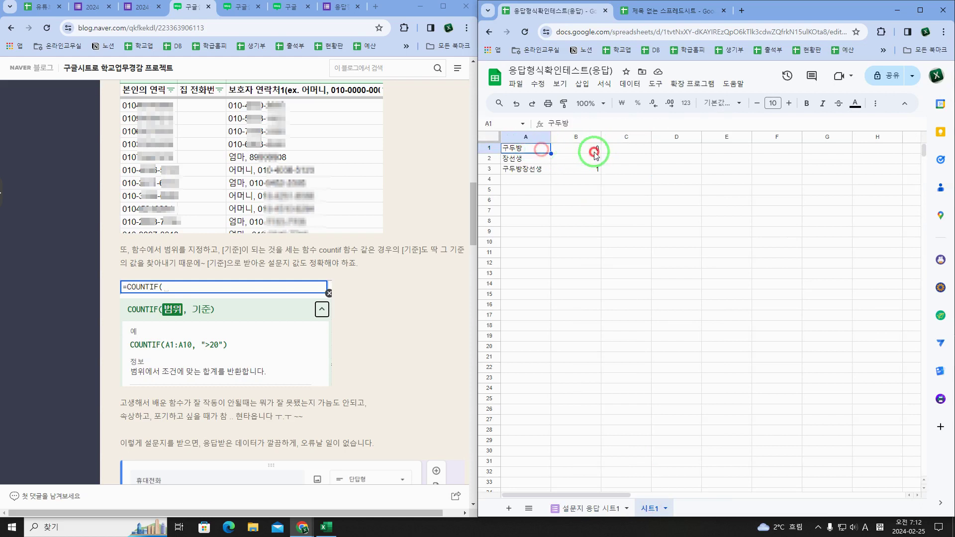
pyautogui.click(596, 152)
pyautogui.click(586, 508)
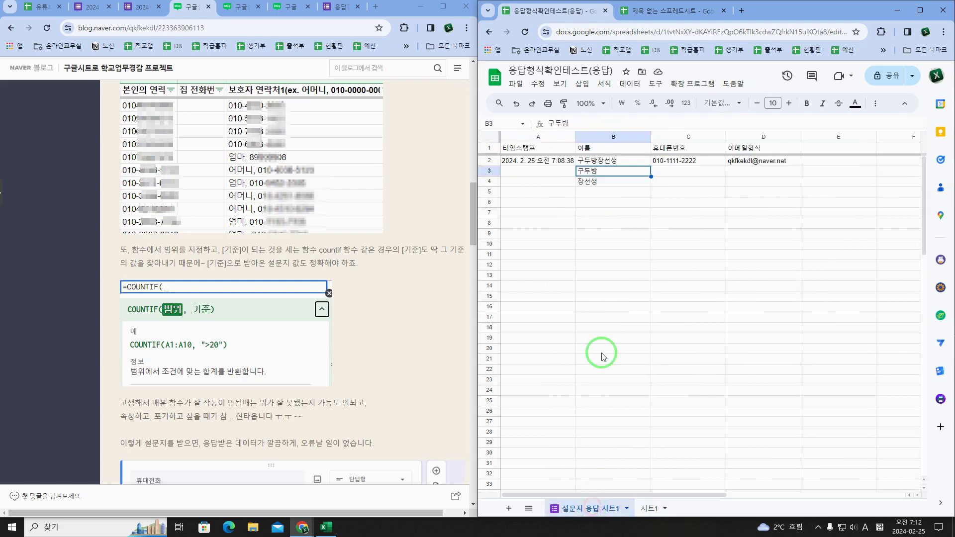
pyautogui.click(607, 178)
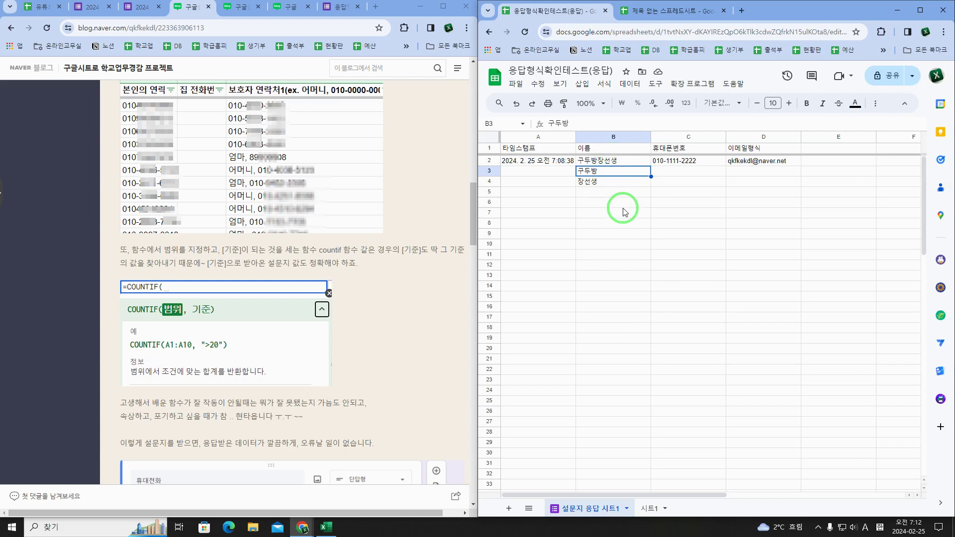
# Step: Close the two 2024 form tabs and the form confirmation tab
pyautogui.click(141, 10)
pyautogui.click(108, 7)
pyautogui.click(108, 7)
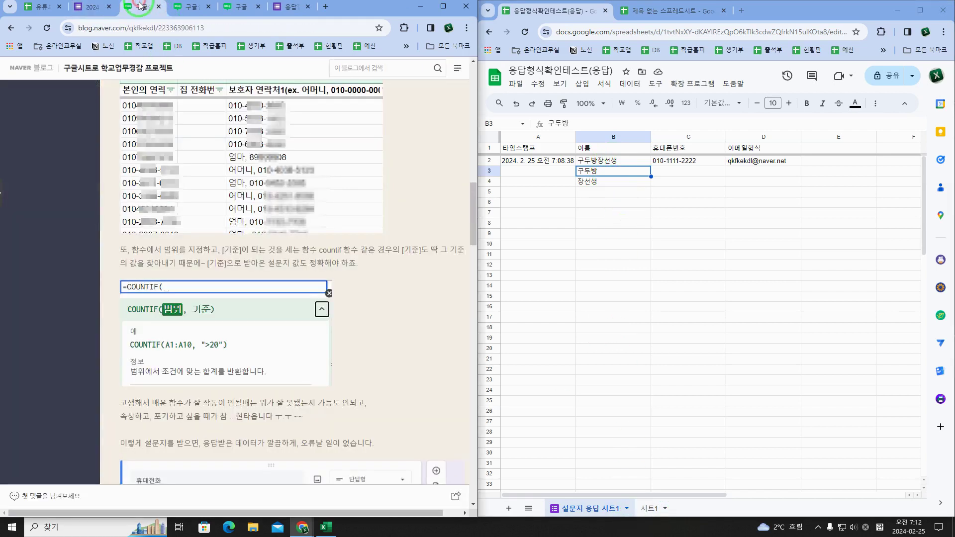
pyautogui.click(242, 7)
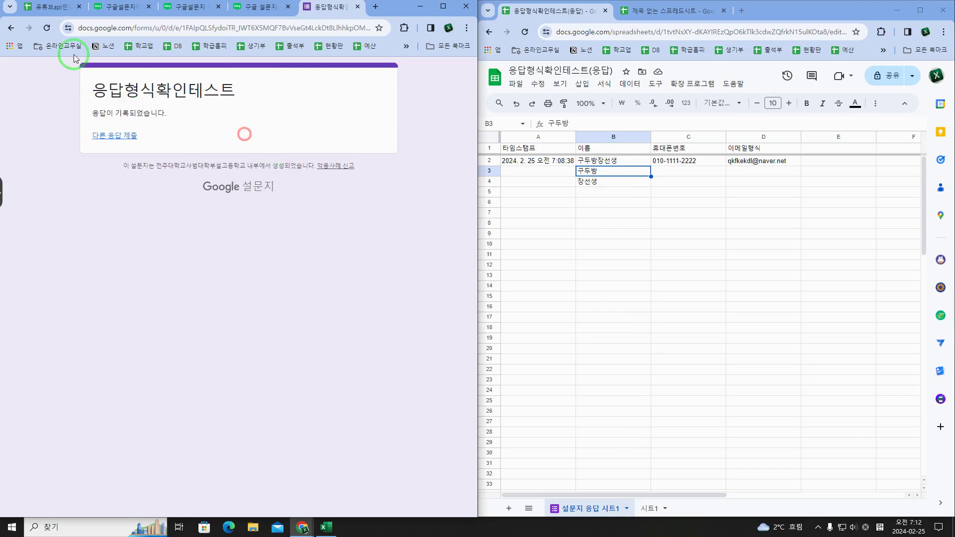
pyautogui.hotkey('ctrl', 'w')
# Step: Return to 시트1 and open B1's COUNTIF formula for editing
pyautogui.click(622, 174)
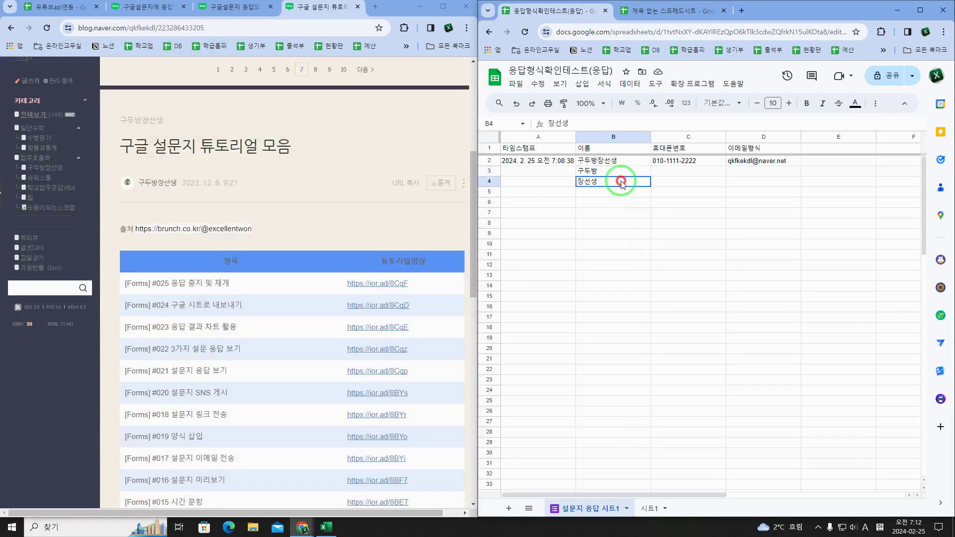
pyautogui.click(649, 509)
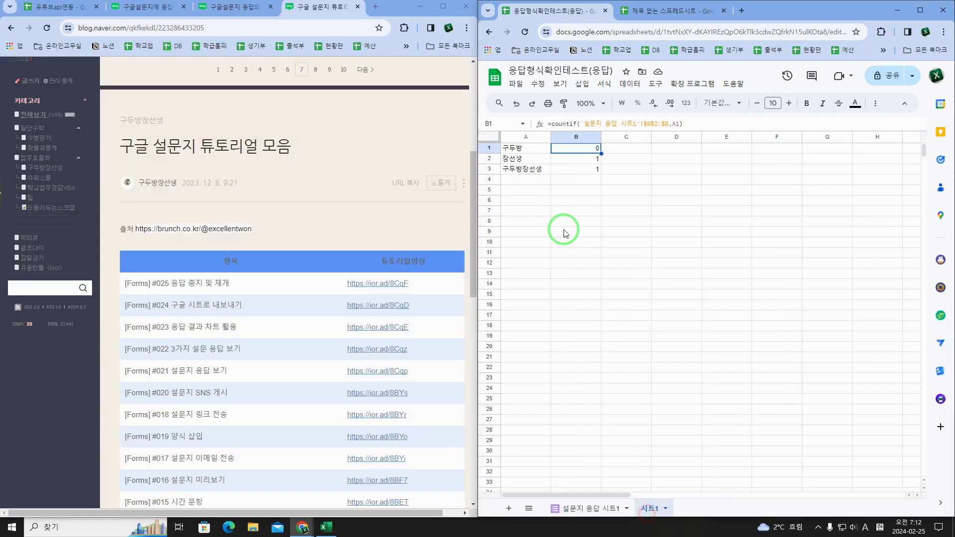
pyautogui.click(526, 153)
pyautogui.click(563, 154)
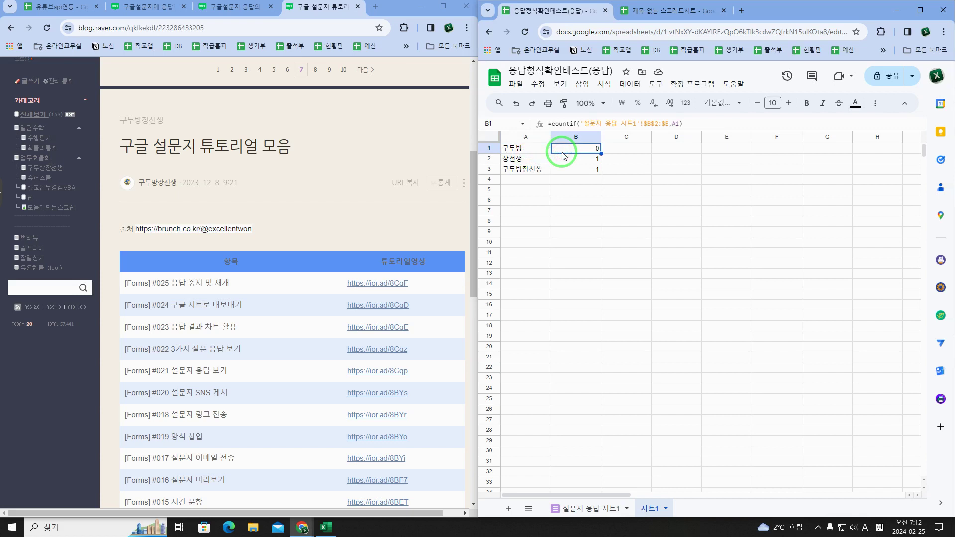
pyautogui.doubleClick(563, 154)
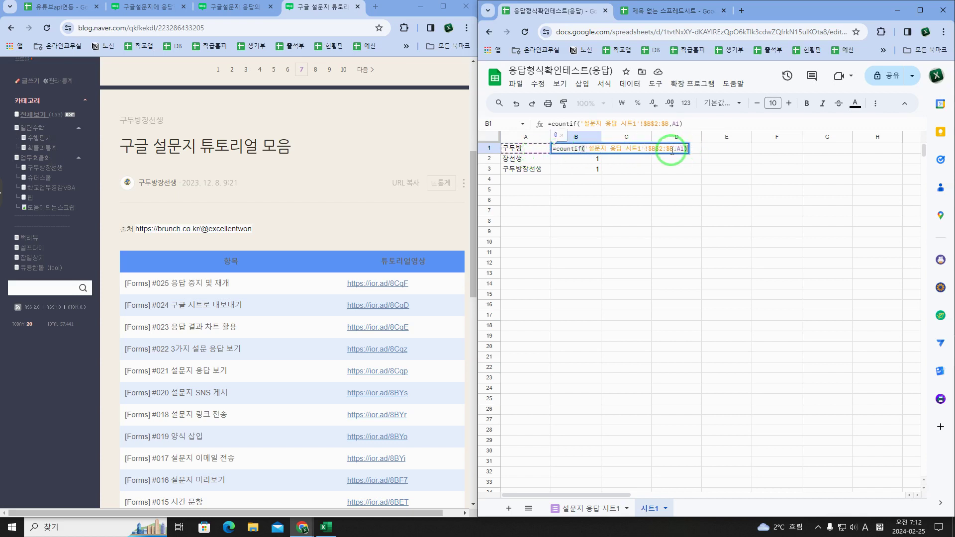
# Step: Add wildcard quotes around A1 so B1's COUNTIF criterion becomes "*"&A1&"*"
pyautogui.click(678, 149)
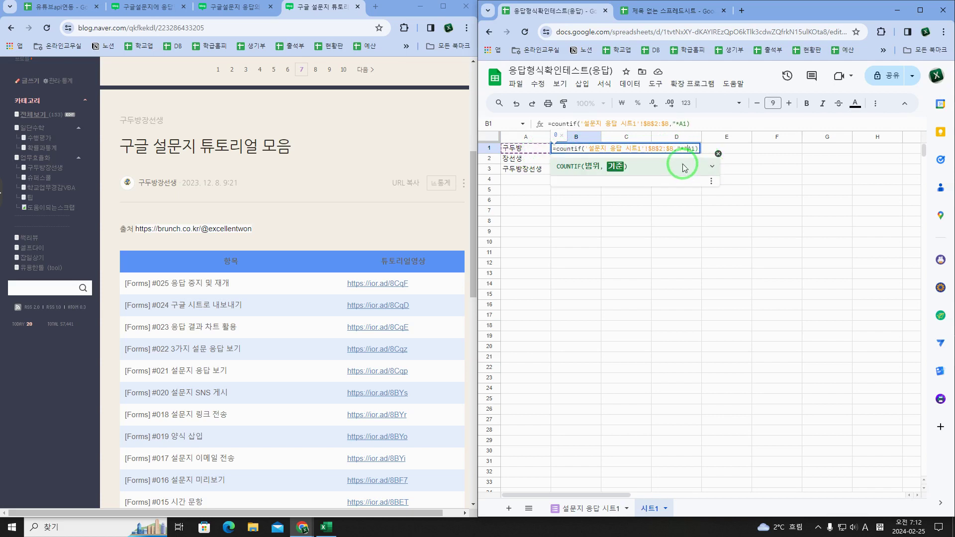
pyautogui.write('"&A1&"*')
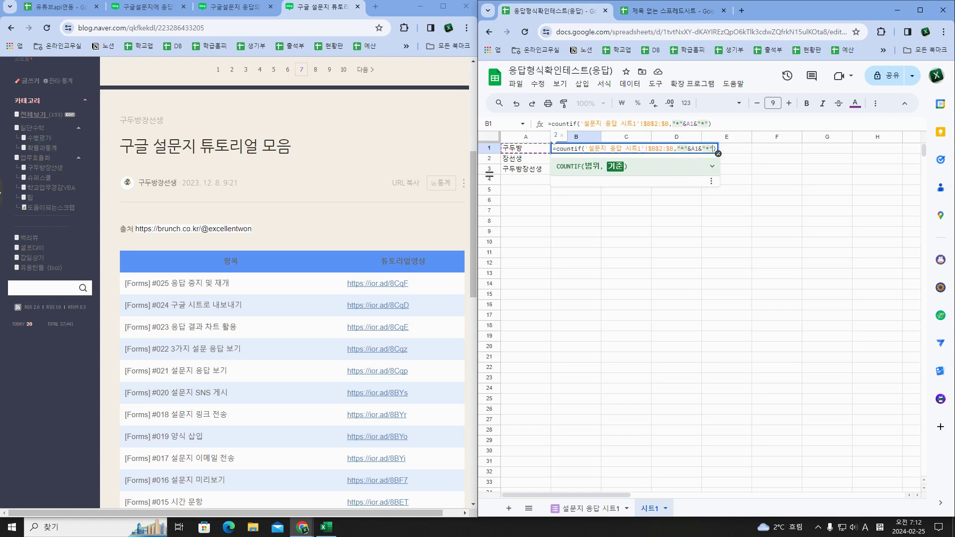
pyautogui.click(1, 193)
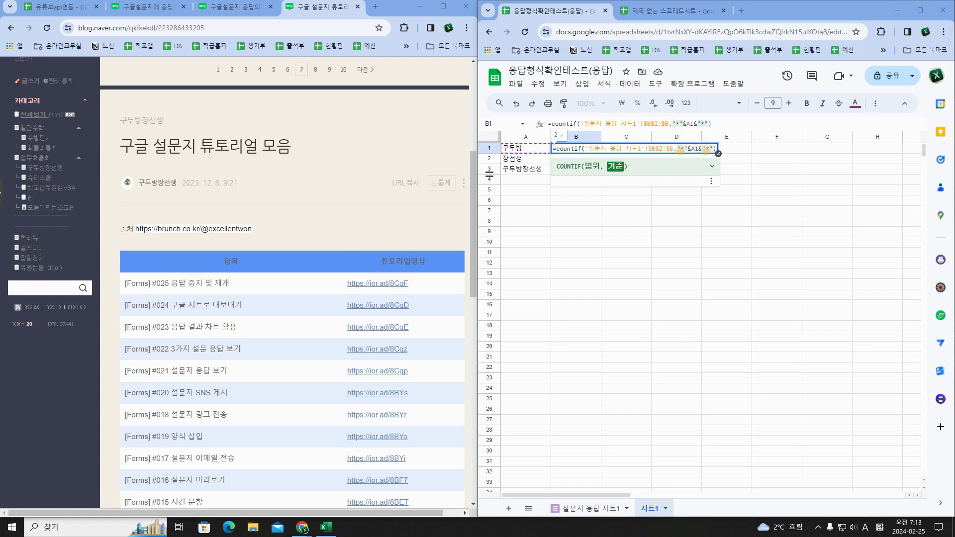
pyautogui.click(606, 183)
pyautogui.click(76, 256)
pyautogui.click(698, 170)
# Step: Apply the wildcard criterion in B1 and compare it with the names on the response sheet
pyautogui.moveTo(691, 164)
pyautogui.mouseDown()
pyautogui.moveTo(690, 175)
pyautogui.moveTo(694, 167)
pyautogui.moveTo(712, 179)
pyautogui.moveTo(705, 171)
pyautogui.moveTo(721, 164)
pyautogui.moveTo(734, 184)
pyautogui.moveTo(722, 183)
pyautogui.mouseUp()
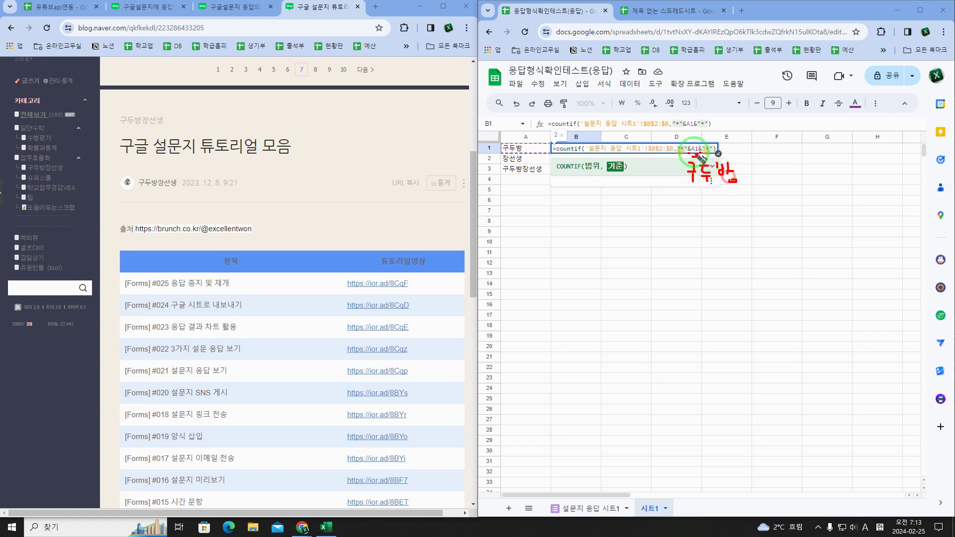
pyautogui.moveTo(680, 135); pyautogui.dragTo(716, 137)
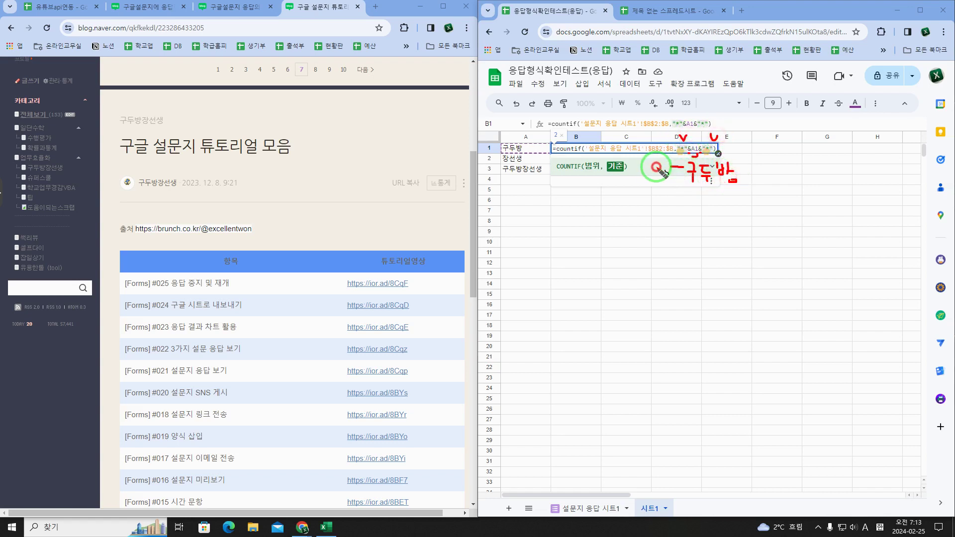
pyautogui.moveTo(668, 166)
pyautogui.mouseDown()
pyautogui.moveTo(652, 174)
pyautogui.moveTo(683, 167)
pyautogui.mouseUp()
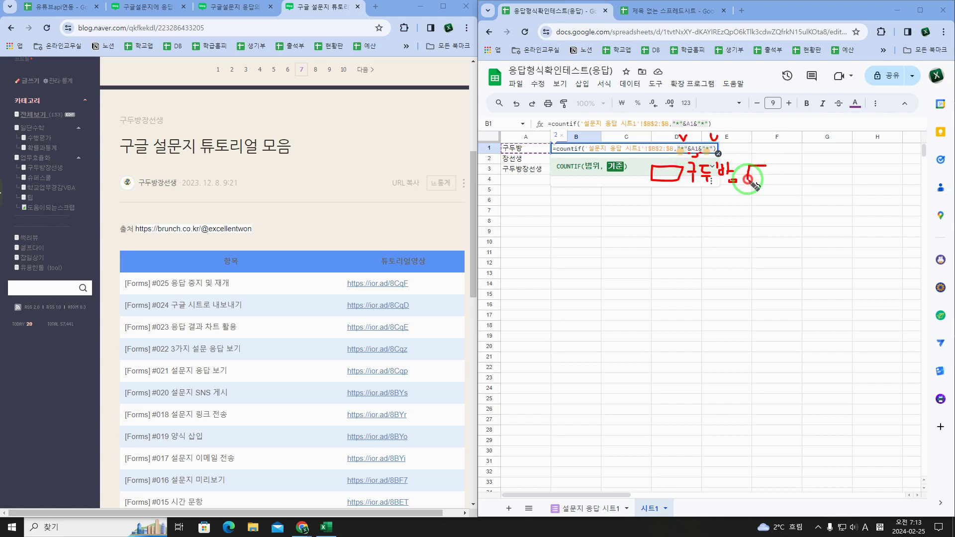
pyautogui.moveTo(749, 167)
pyautogui.mouseDown()
pyautogui.moveTo(761, 180)
pyautogui.moveTo(768, 167)
pyautogui.moveTo(749, 166)
pyautogui.mouseUp()
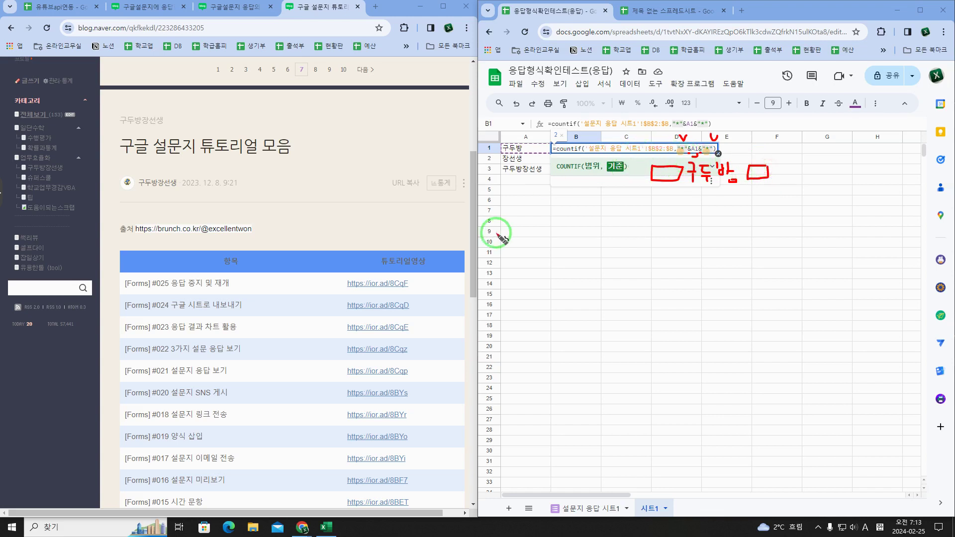
pyautogui.moveTo(519, 152)
pyautogui.mouseDown()
pyautogui.moveTo(503, 145)
pyautogui.moveTo(529, 144)
pyautogui.mouseUp()
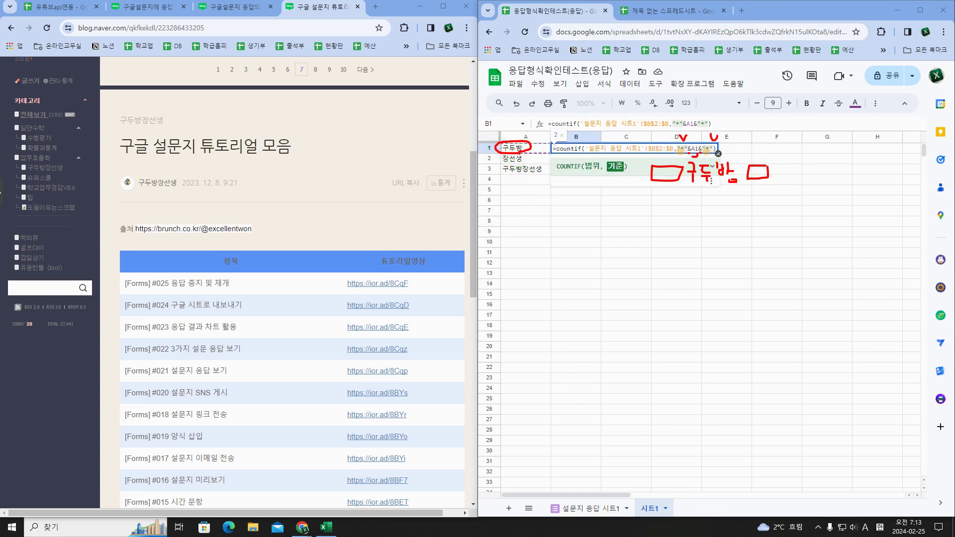
pyautogui.click(587, 508)
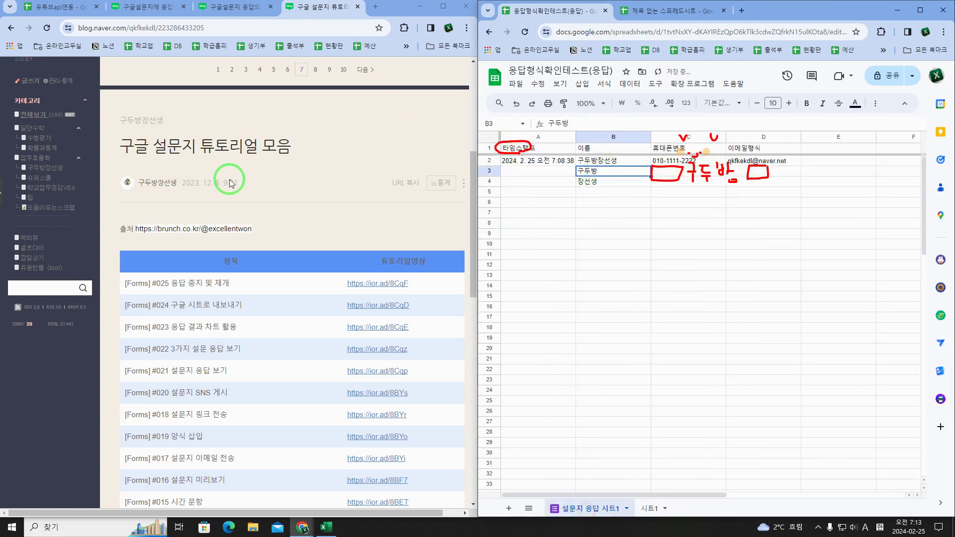
pyautogui.moveTo(580, 154); pyautogui.dragTo(592, 165)
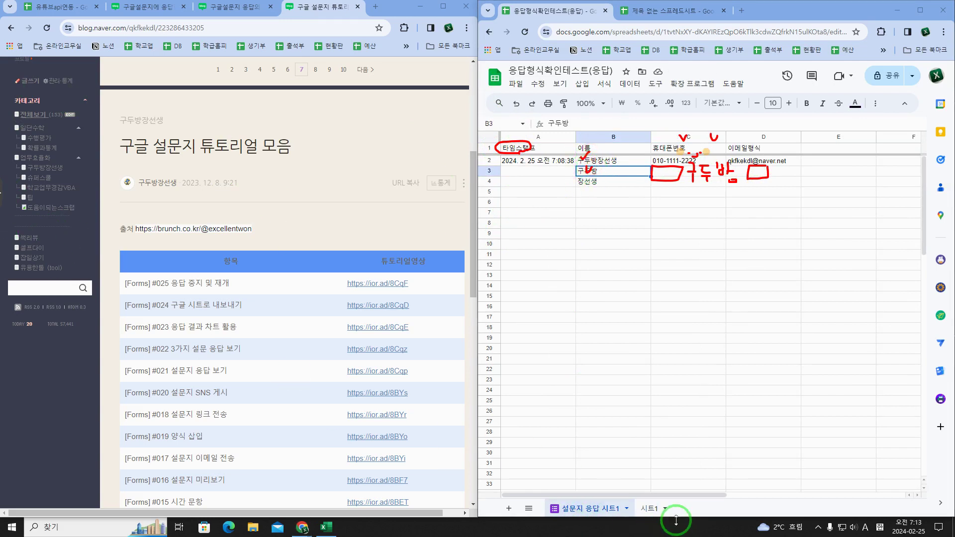
pyautogui.click(649, 507)
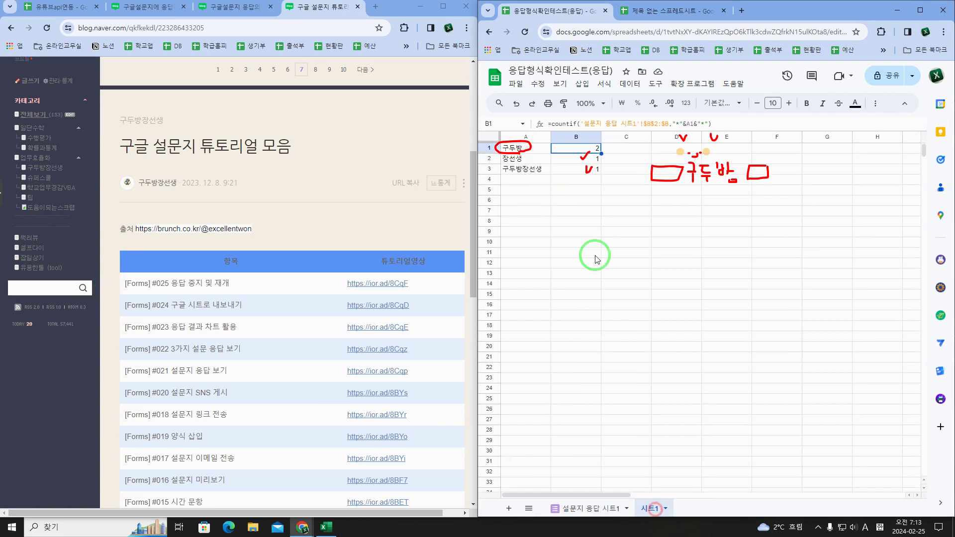
# Step: Fill B1's wildcard COUNTIF down to B3, giving counts 2, 2, 1
pyautogui.click(596, 158)
pyautogui.click(589, 145)
pyautogui.moveTo(596, 157); pyautogui.dragTo(599, 171)
pyautogui.click(523, 158)
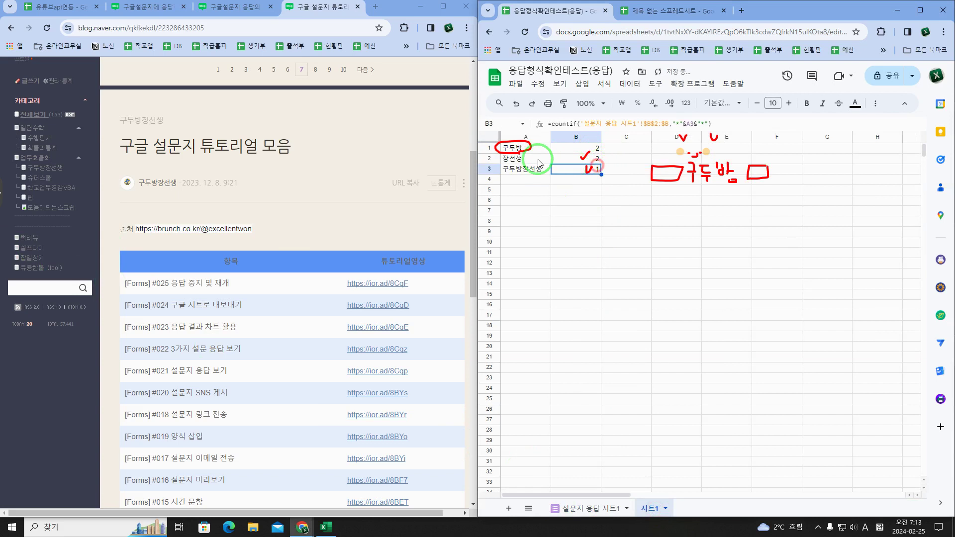
# Step: On 설문지 응답 시트1, start editing the 장선생 response in B4
pyautogui.click(606, 508)
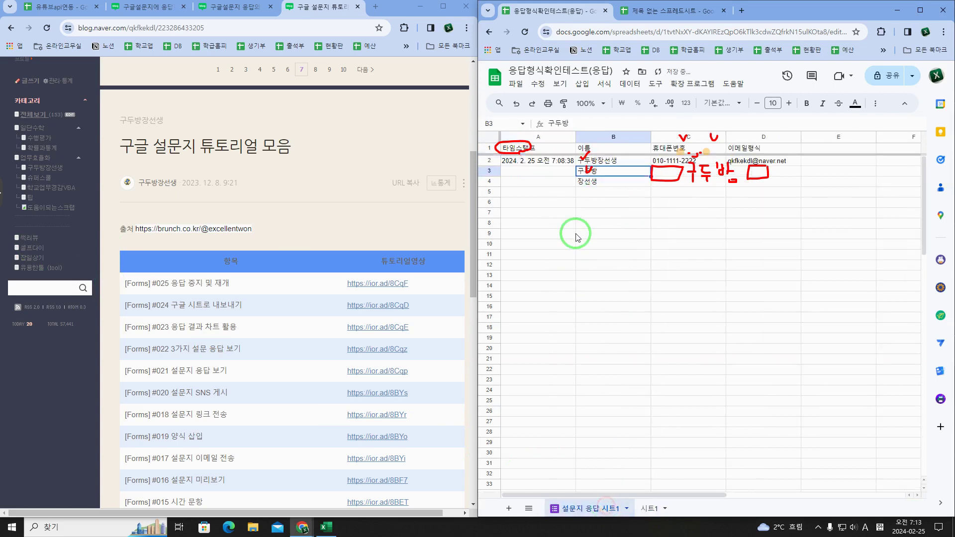
pyautogui.click(602, 179)
pyautogui.click(611, 164)
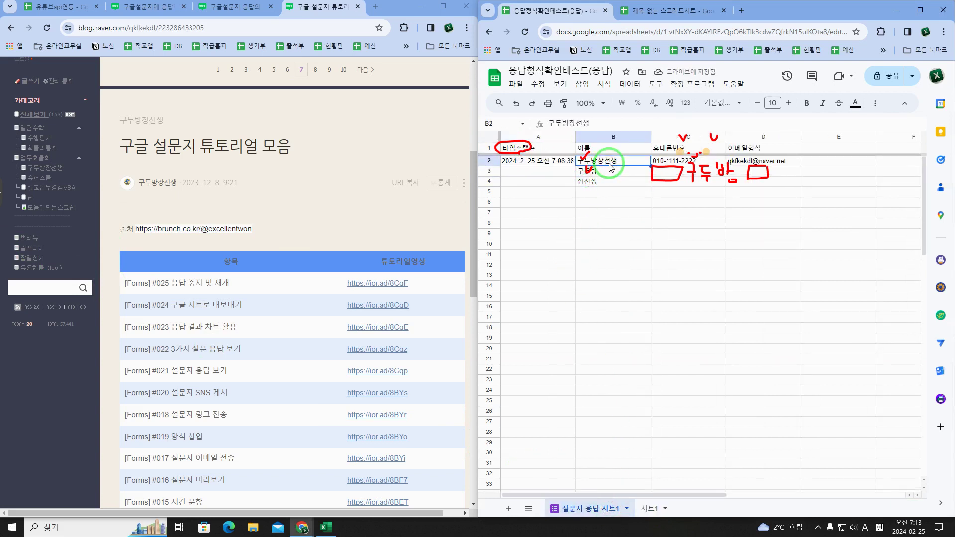
pyautogui.doubleClick(587, 183)
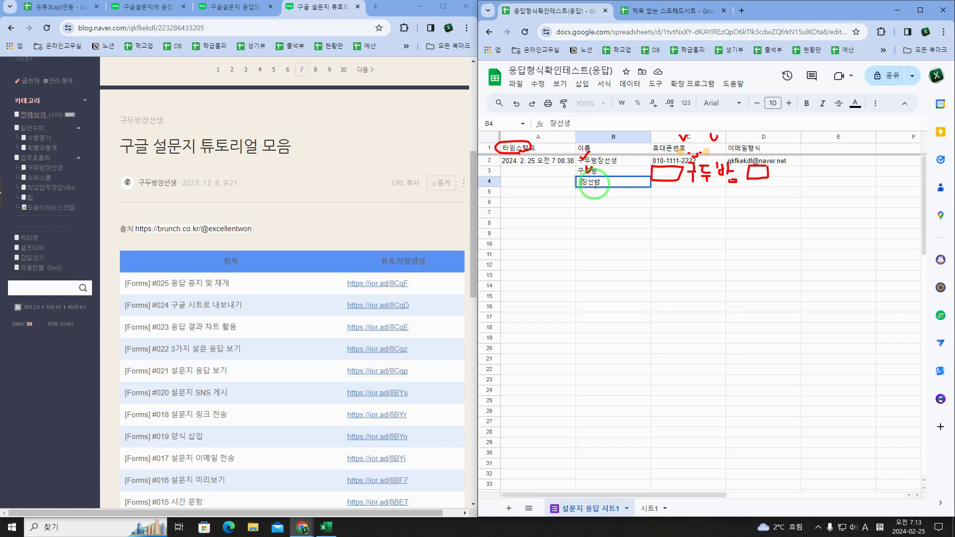
# Step: Make a first edit to the B4 장선생 response and recheck the counts on 시트1
pyautogui.click(619, 184)
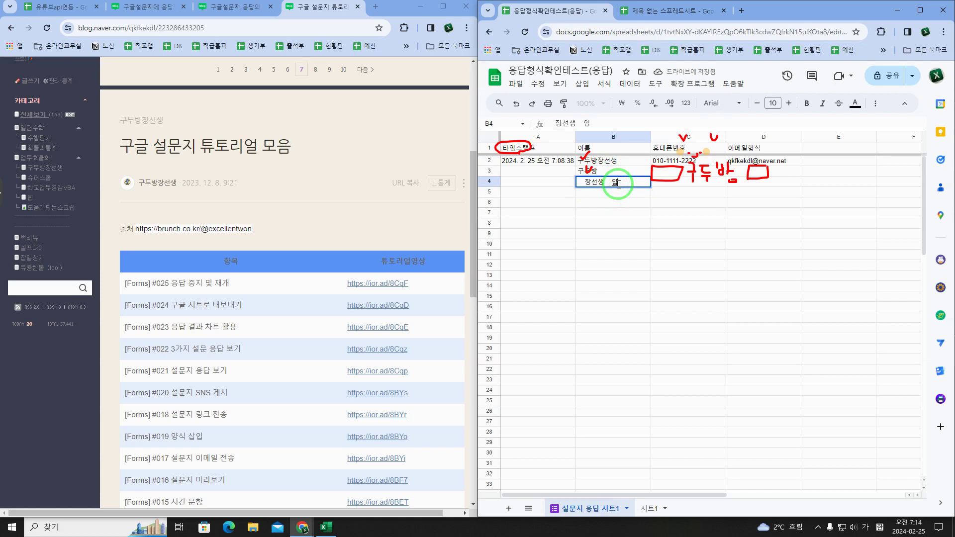
pyautogui.press('Return')
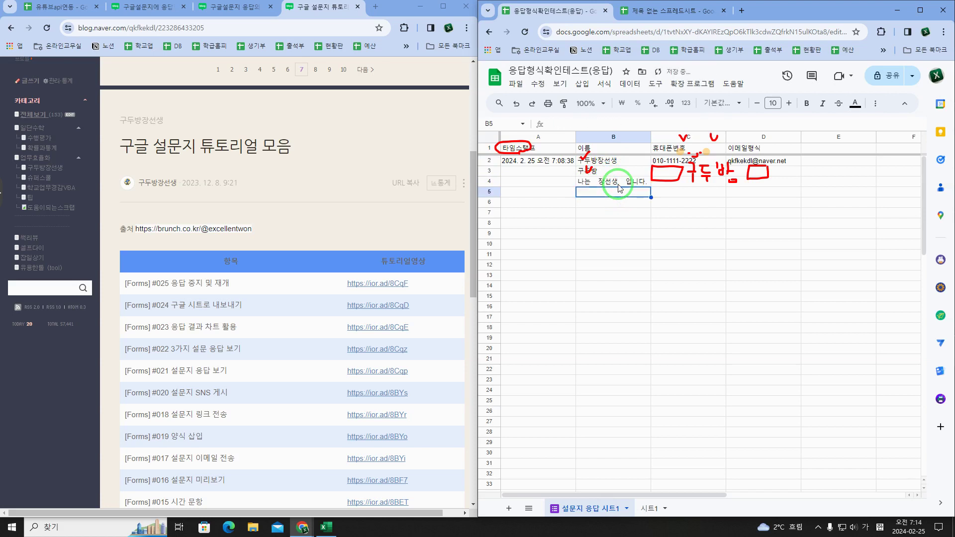
pyautogui.click(607, 184)
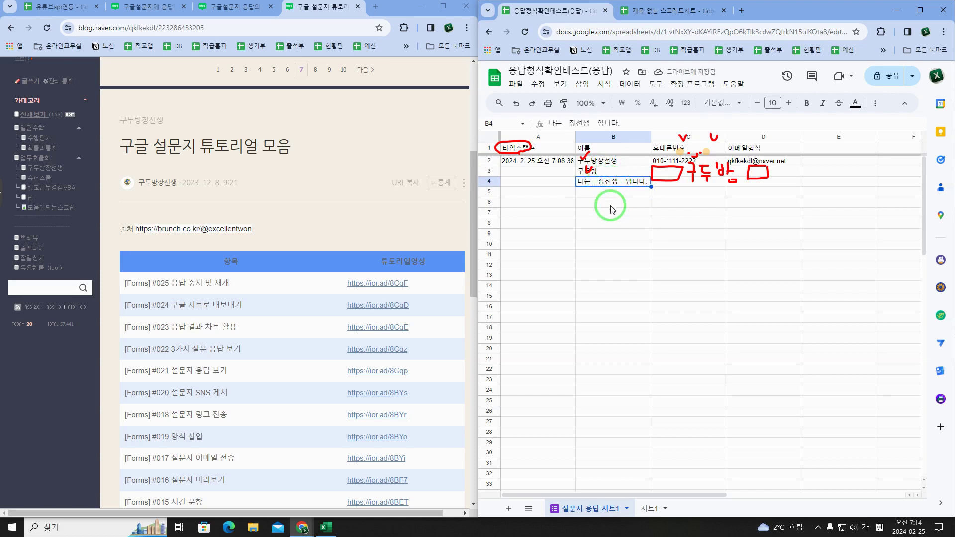
pyautogui.click(649, 508)
pyautogui.click(577, 158)
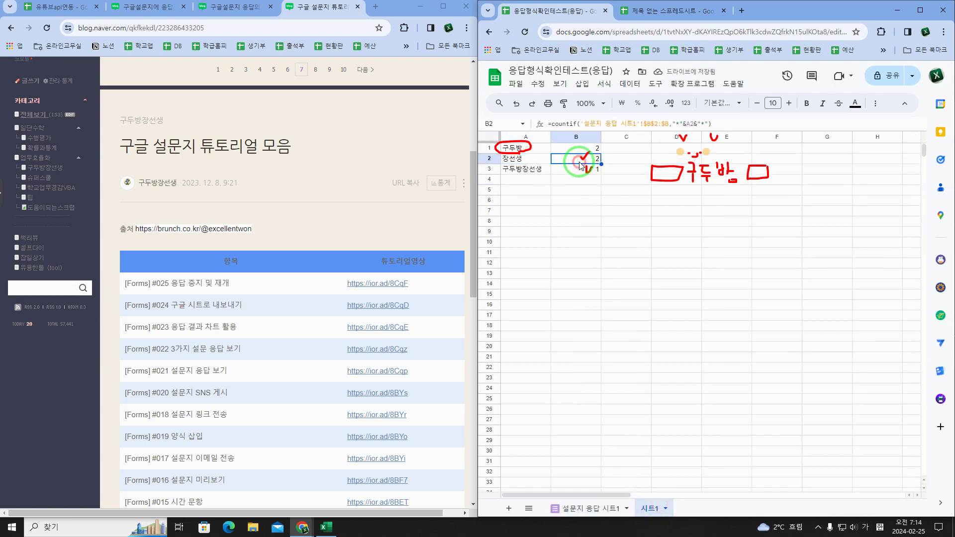
pyautogui.click(592, 507)
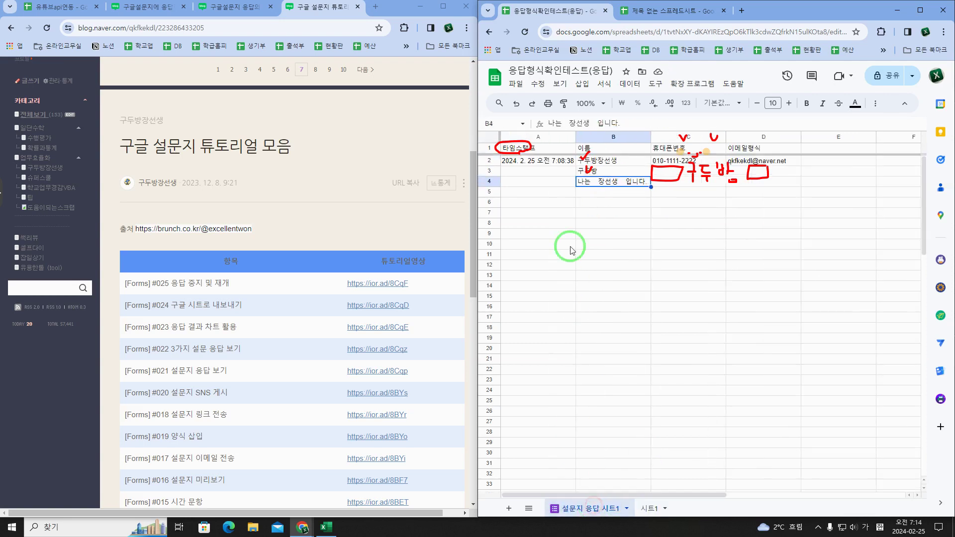
pyautogui.click(609, 165)
pyautogui.click(612, 182)
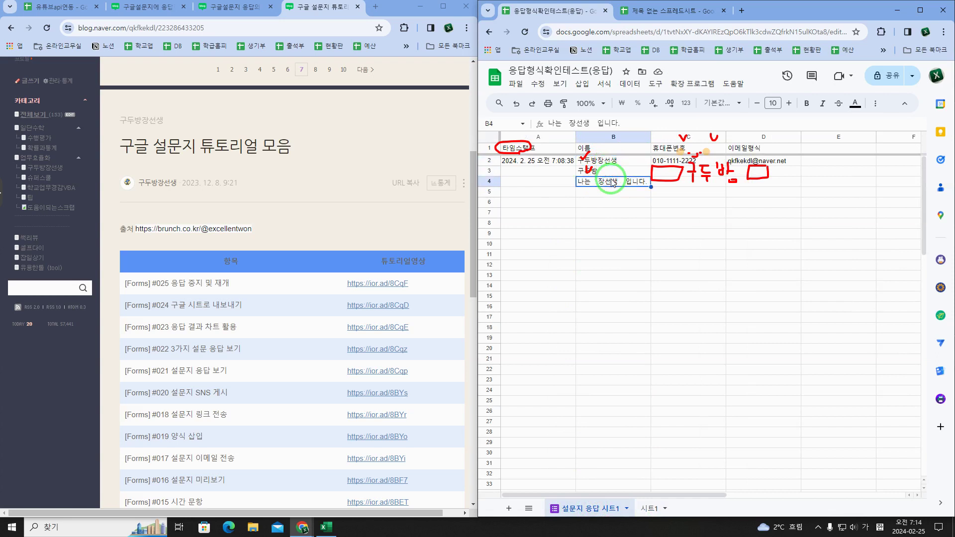
# Step: Change B4 to '나는 구두방 장선생 입니다.' and confirm 시트1 tallies read 3, 2, 1
pyautogui.doubleClick(612, 182)
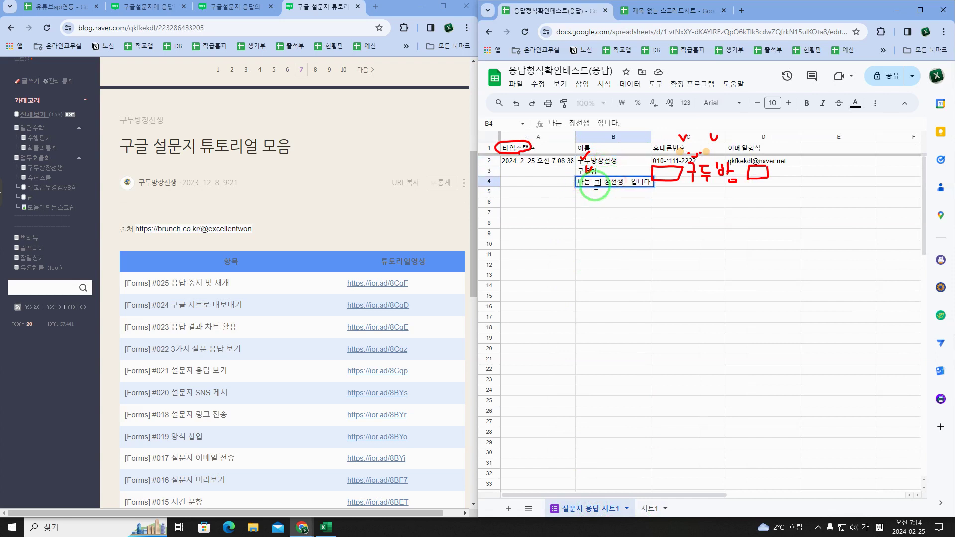
pyautogui.write('구두바')
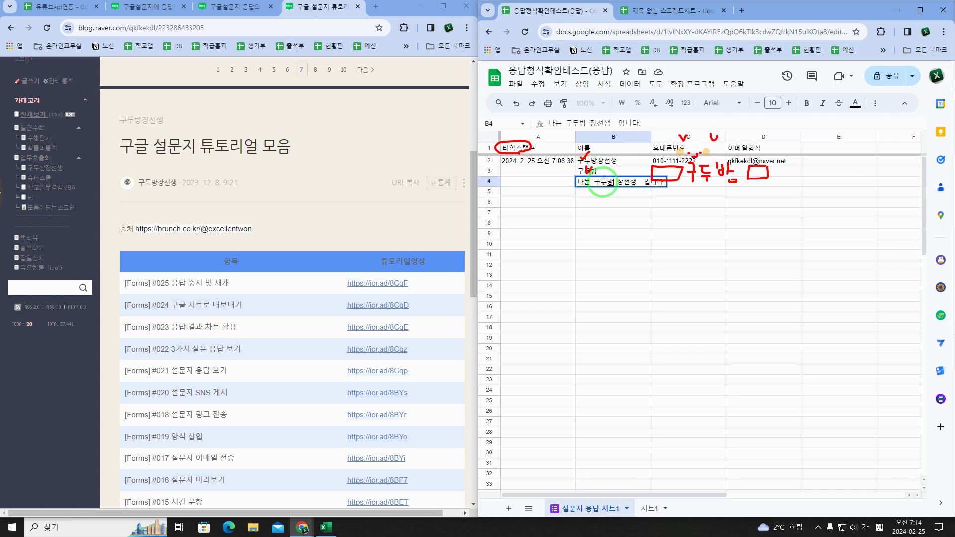
pyautogui.press('Return')
pyautogui.click(650, 509)
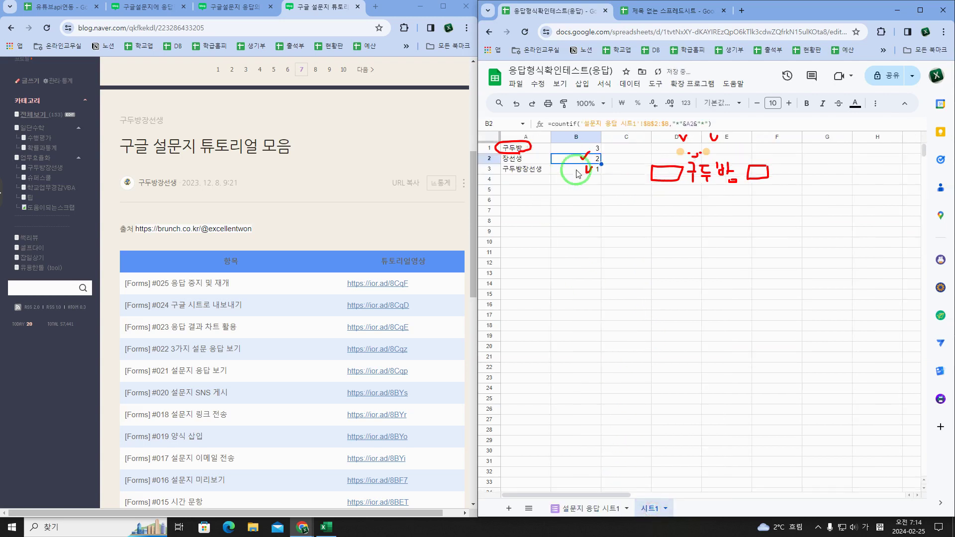
pyautogui.click(595, 147)
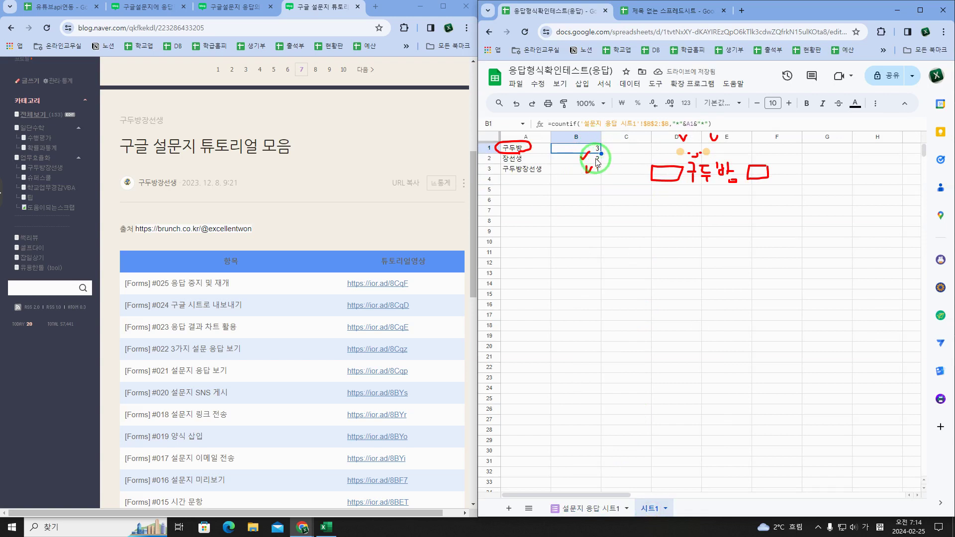
pyautogui.click(667, 125)
pyautogui.click(686, 126)
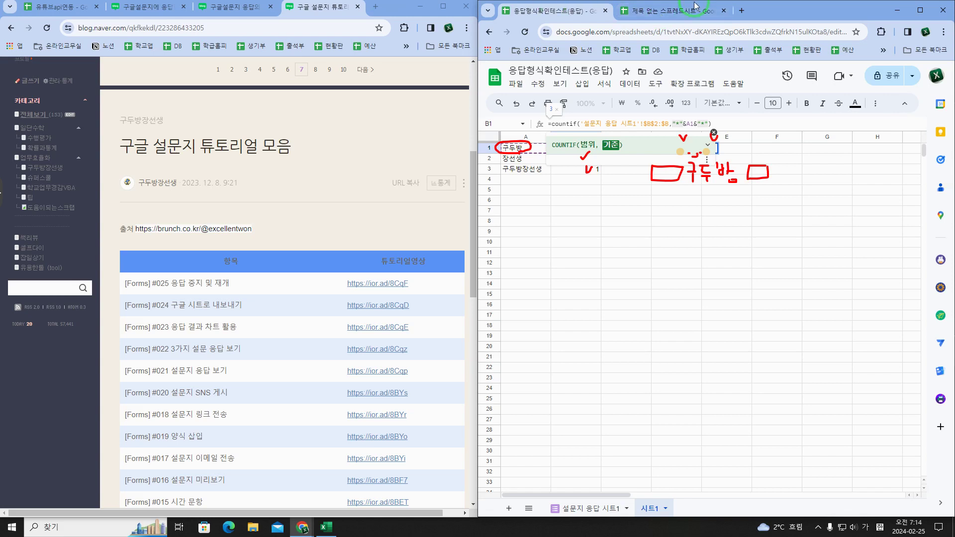
# Step: Show the Forms response-validation blog post and scroll through its regex examples to the tutorial link
pyautogui.click(241, 7)
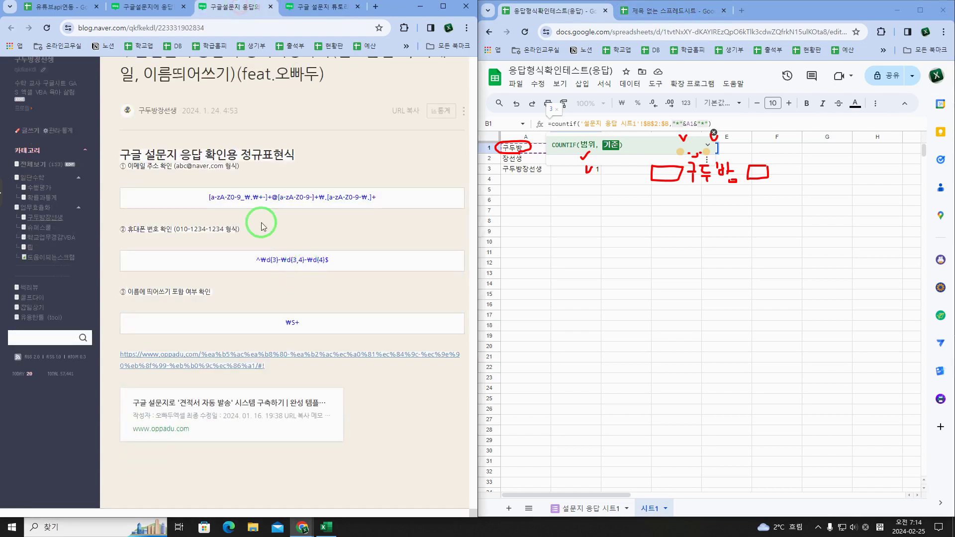
pyautogui.click(146, 8)
pyautogui.scroll(-12, 299, 273)
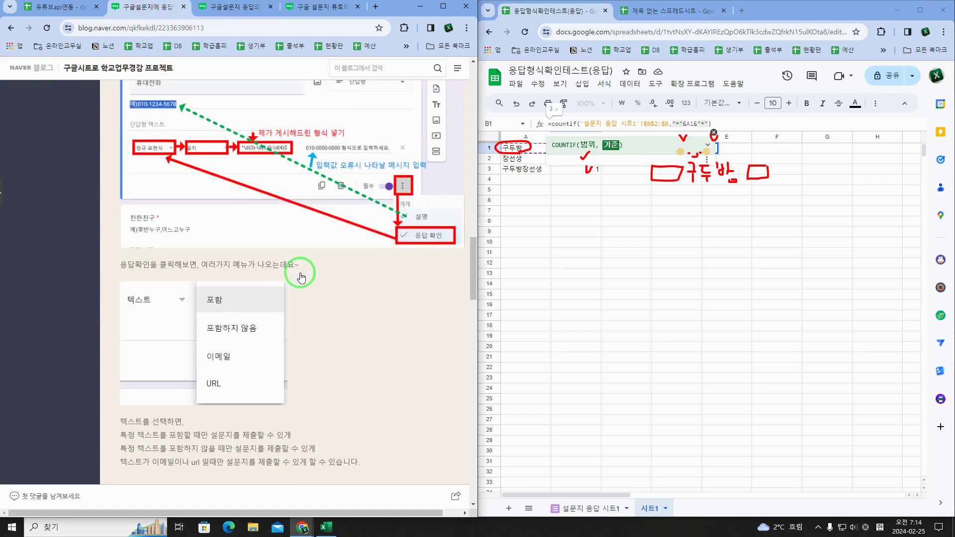
pyautogui.scroll(-6, 300, 277)
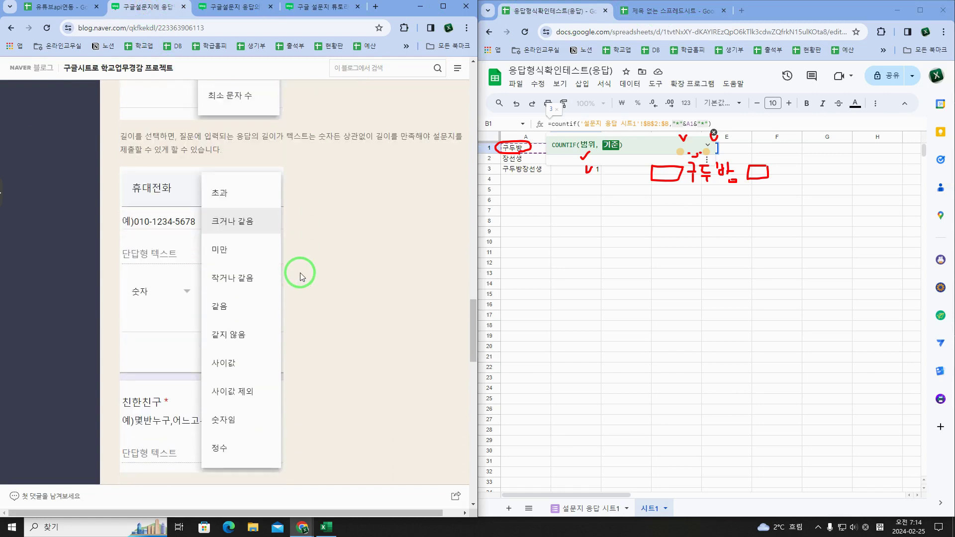
pyautogui.scroll(-3, 300, 273)
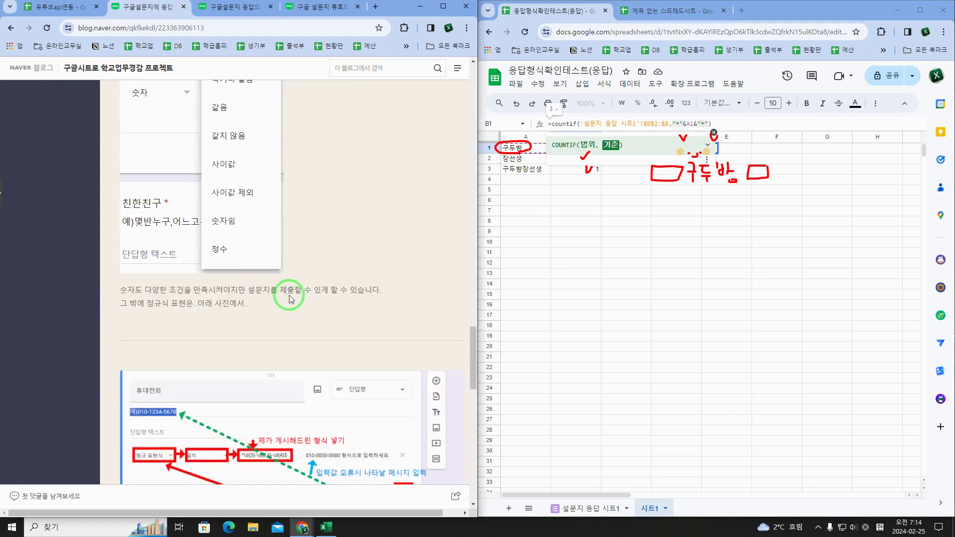
pyautogui.scroll(-3, 291, 299)
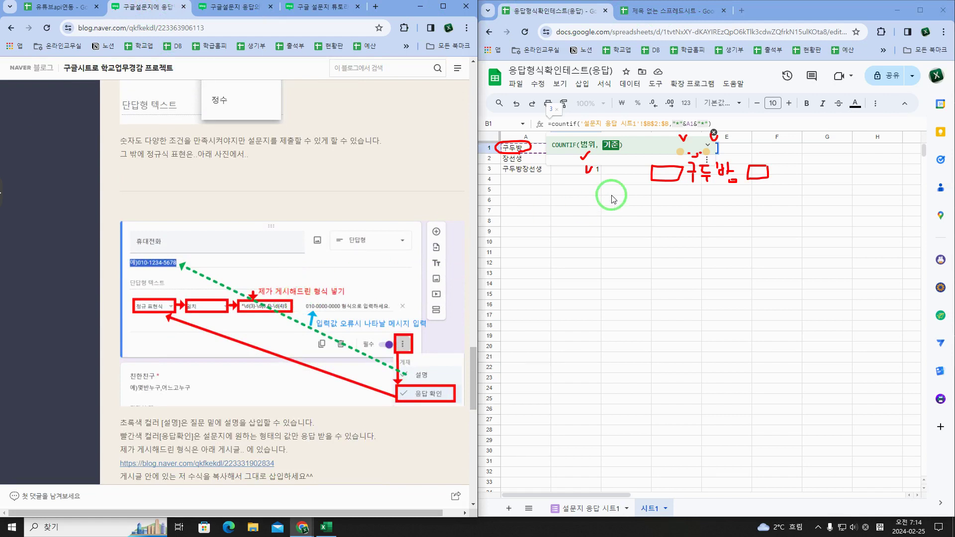
pyautogui.scroll(-2, 408, 312)
pyautogui.scroll(-3, 407, 312)
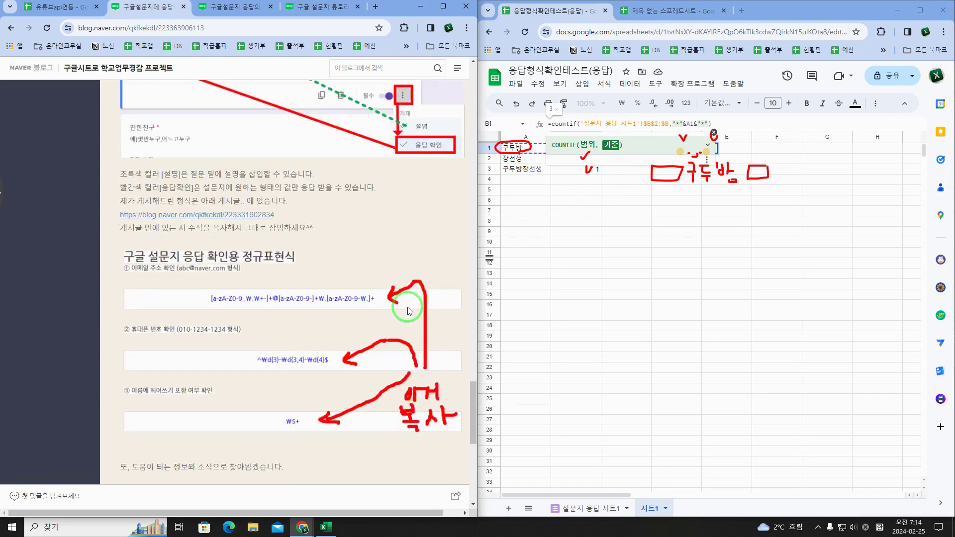
pyautogui.scroll(-5, 408, 312)
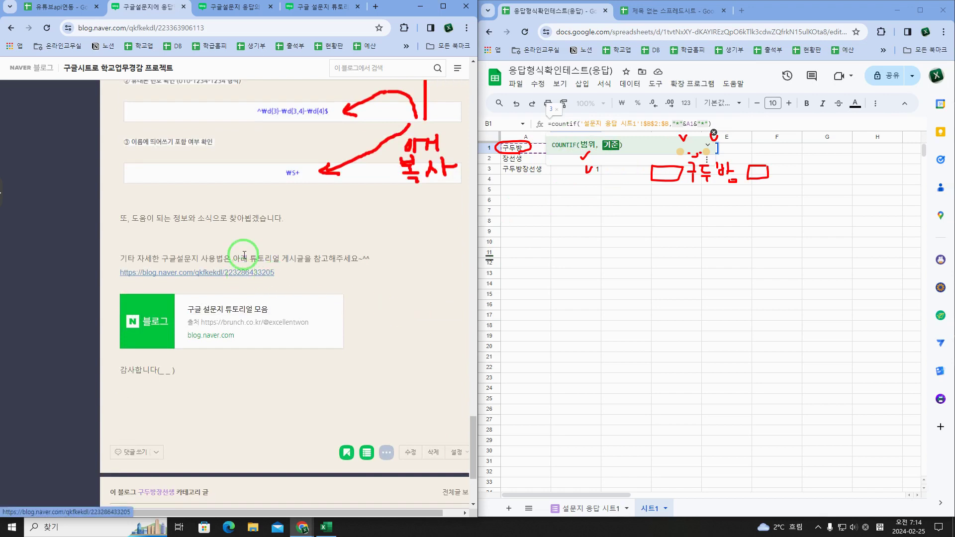
# Step: Open the 구글 설문지 튜토리얼 모음 post and scroll through its [Forms] #001–#025 list
pyautogui.click(253, 272)
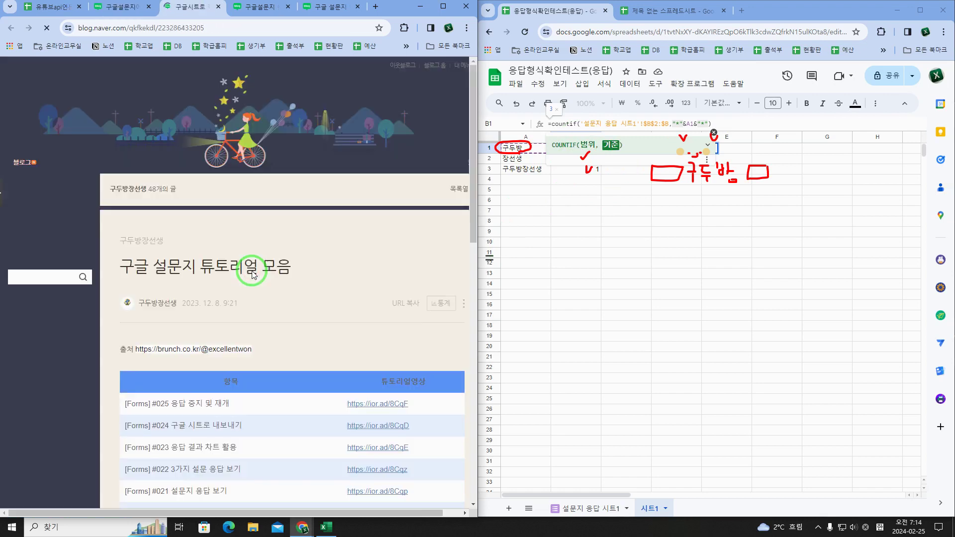
pyautogui.scroll(-5, 253, 273)
pyautogui.scroll(-5, 252, 274)
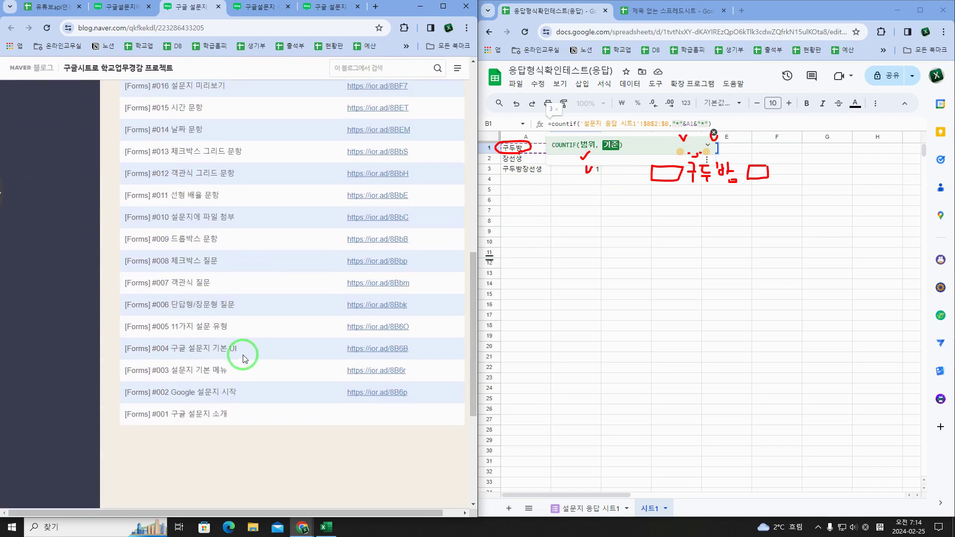
pyautogui.scroll(2, 231, 363)
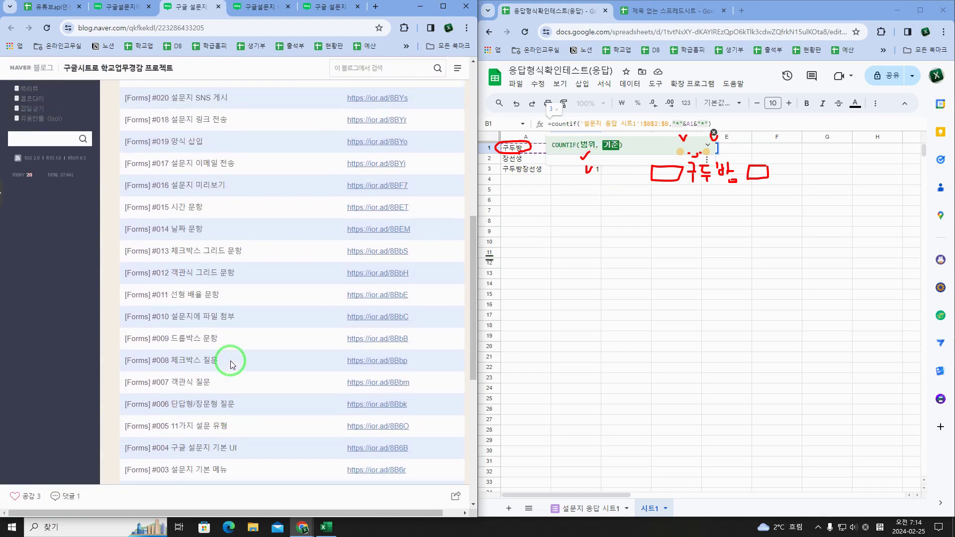
pyautogui.scroll(3, 230, 363)
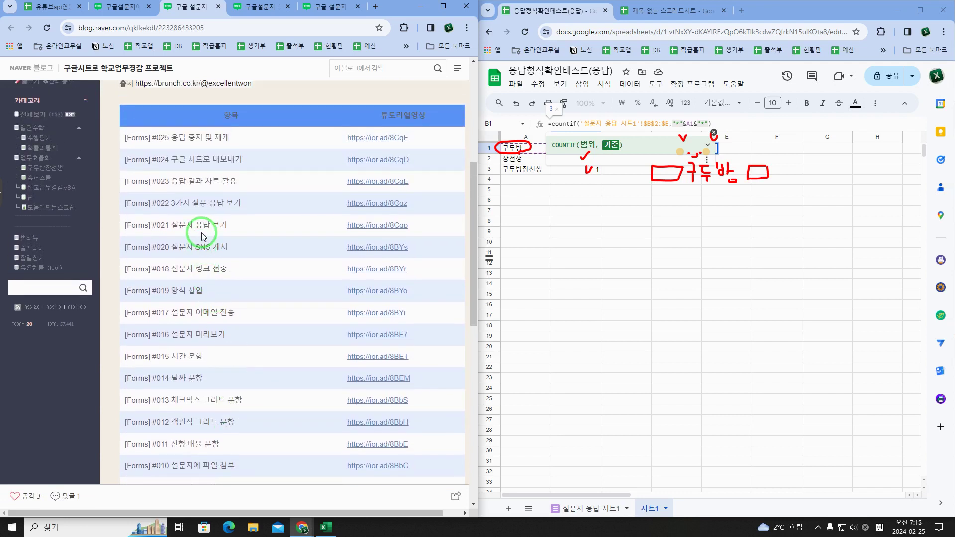
pyautogui.scroll(-4, 201, 194)
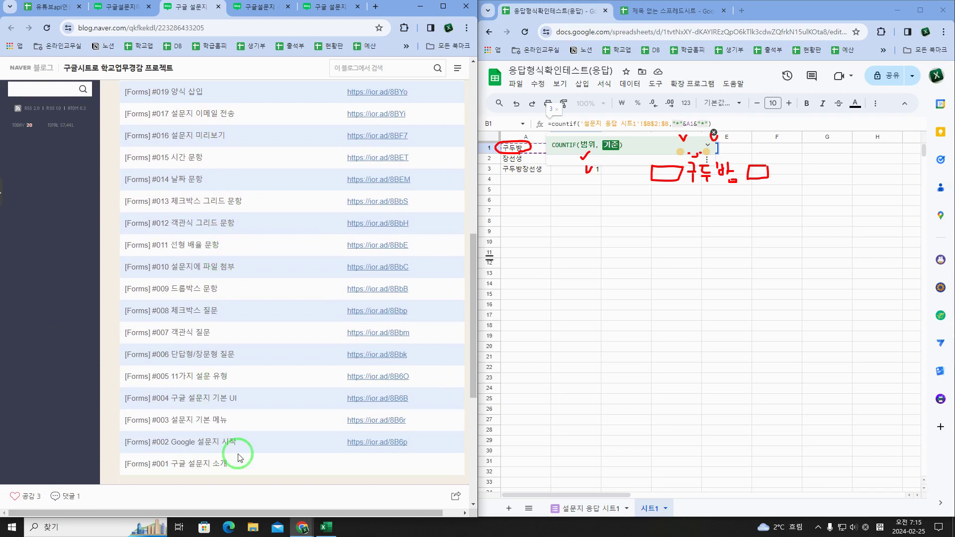
pyautogui.scroll(2, 237, 445)
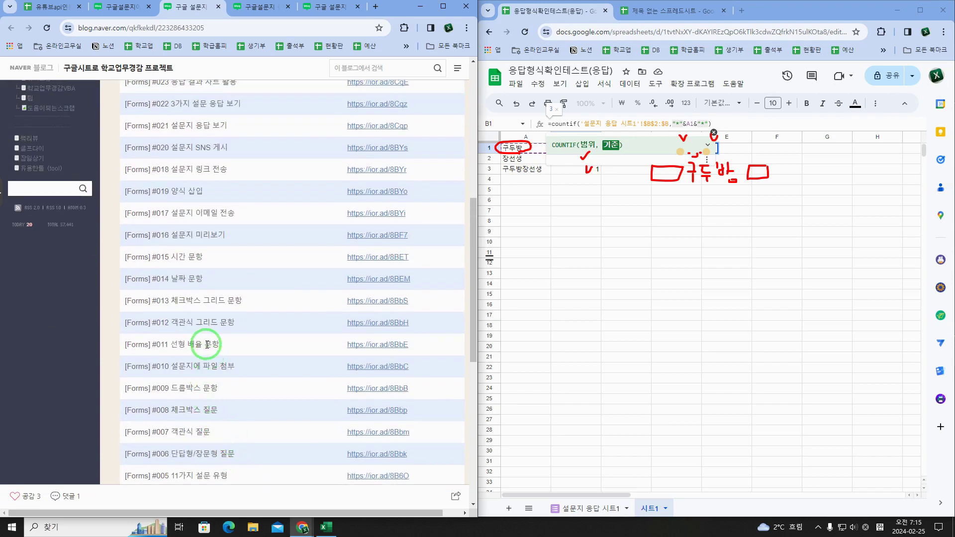
pyautogui.scroll(3, 206, 345)
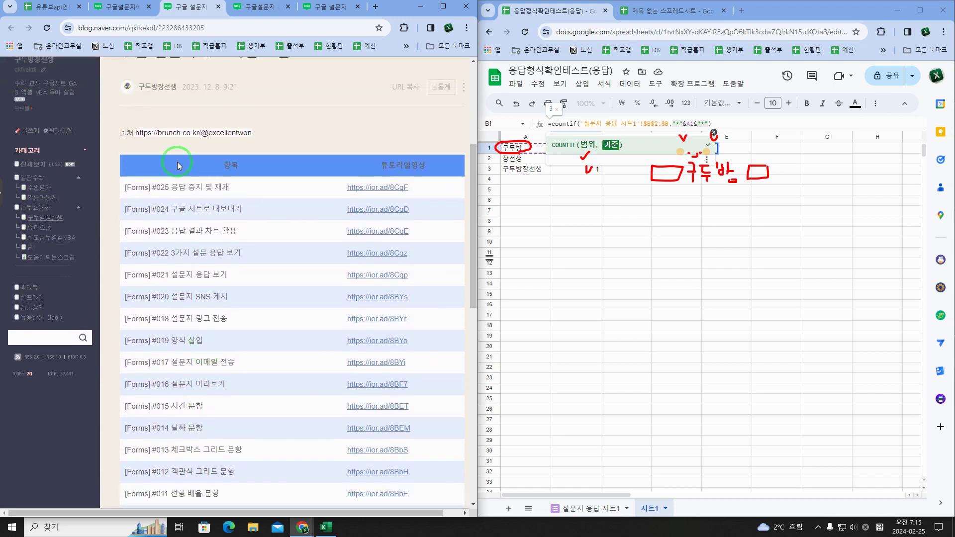
# Step: Highlight the tutorial post's source URL line, then compare it with the regex post
pyautogui.moveTo(136, 134); pyautogui.dragTo(260, 133)
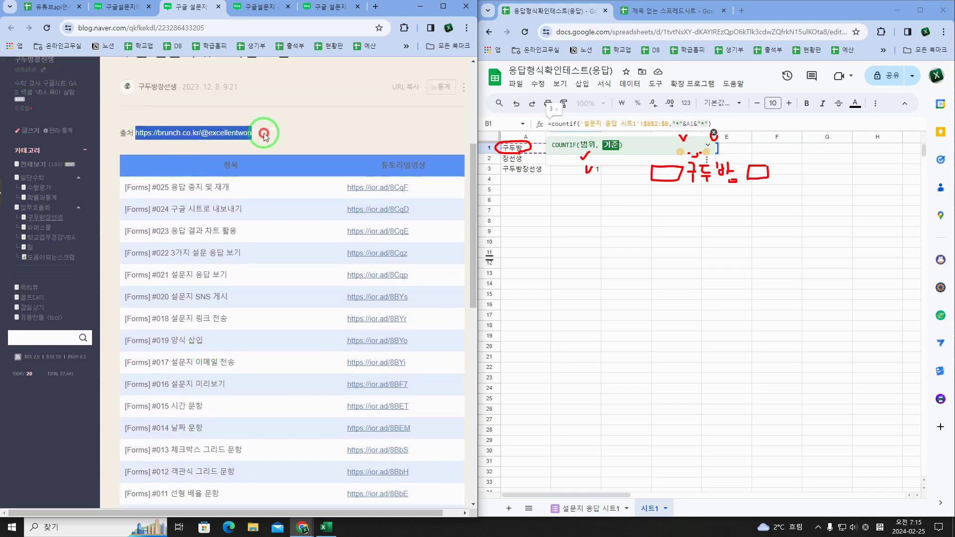
pyautogui.click(260, 133)
pyautogui.scroll(-2, 255, 219)
pyautogui.scroll(3, 259, 238)
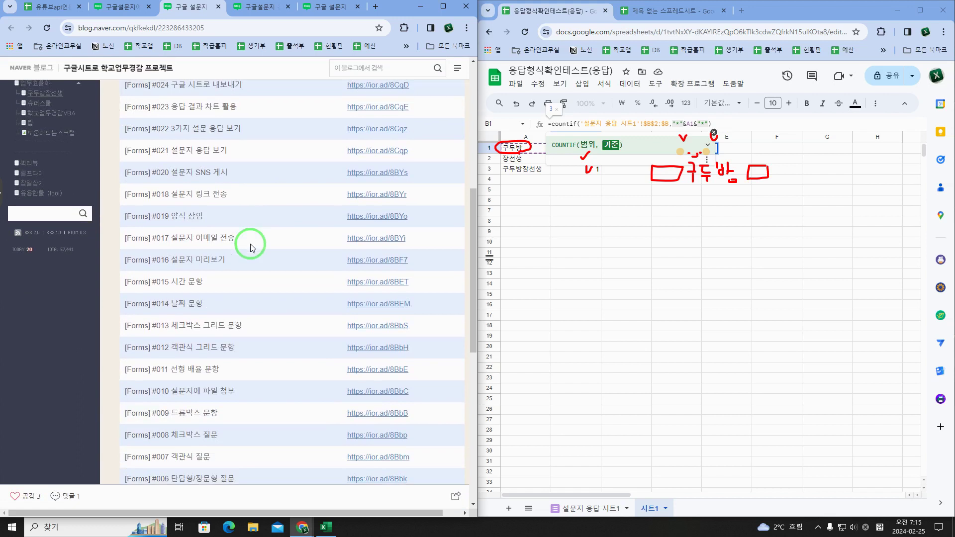
pyautogui.tripleClick(150, 192)
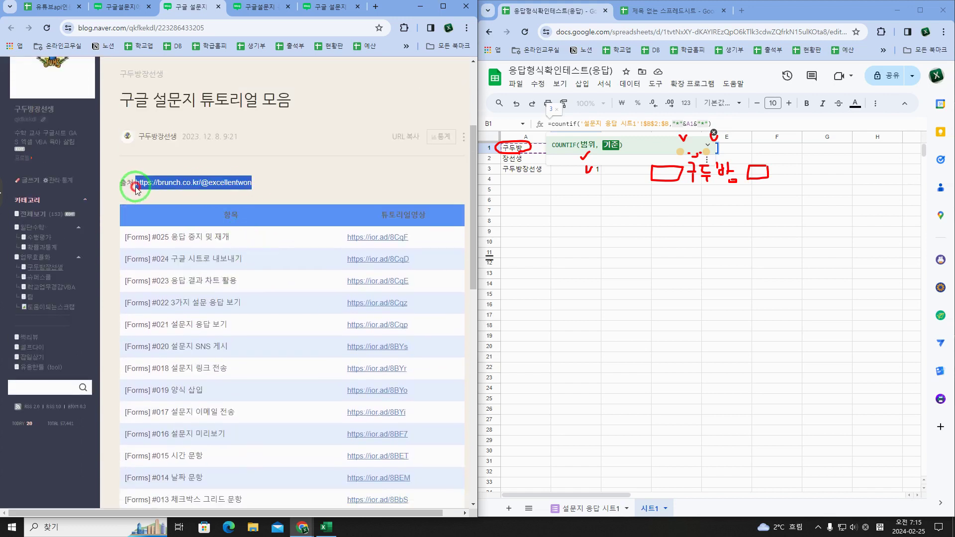
pyautogui.scroll(-7, 231, 263)
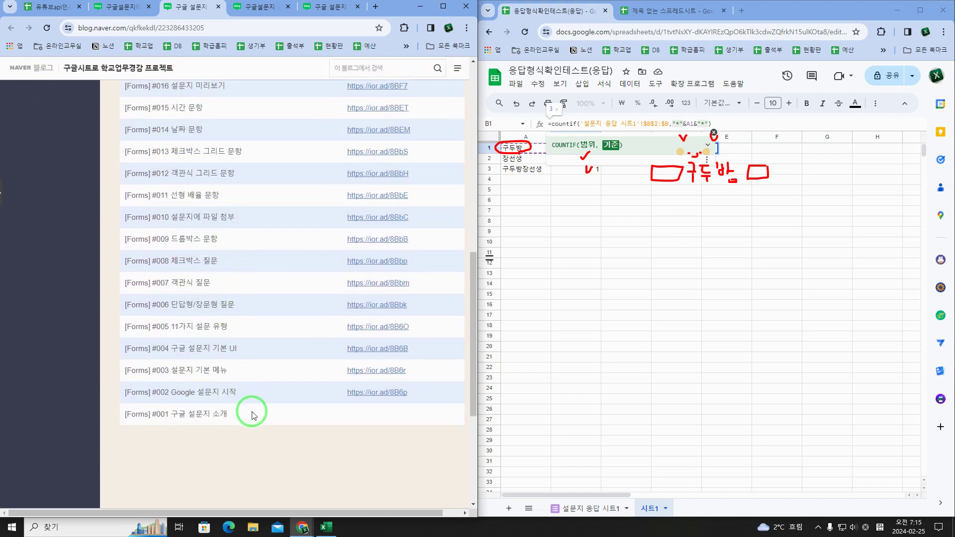
pyautogui.scroll(3, 212, 314)
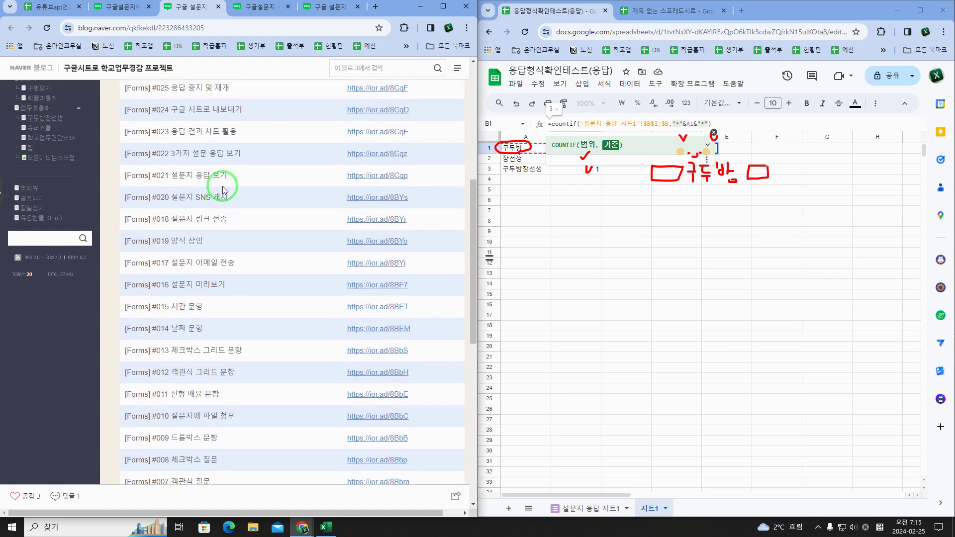
pyautogui.scroll(5, 222, 185)
pyautogui.click(318, 190)
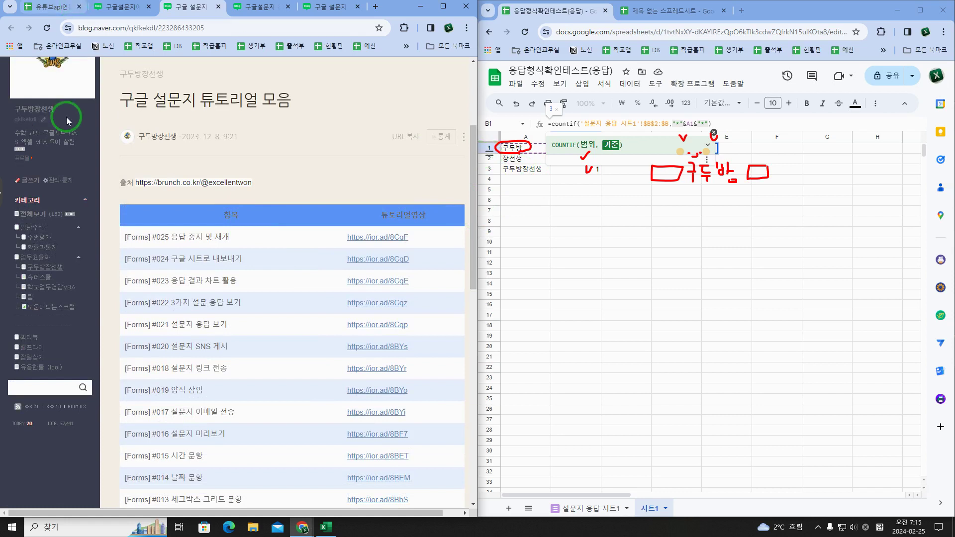
pyautogui.click(243, 9)
pyautogui.click(304, 7)
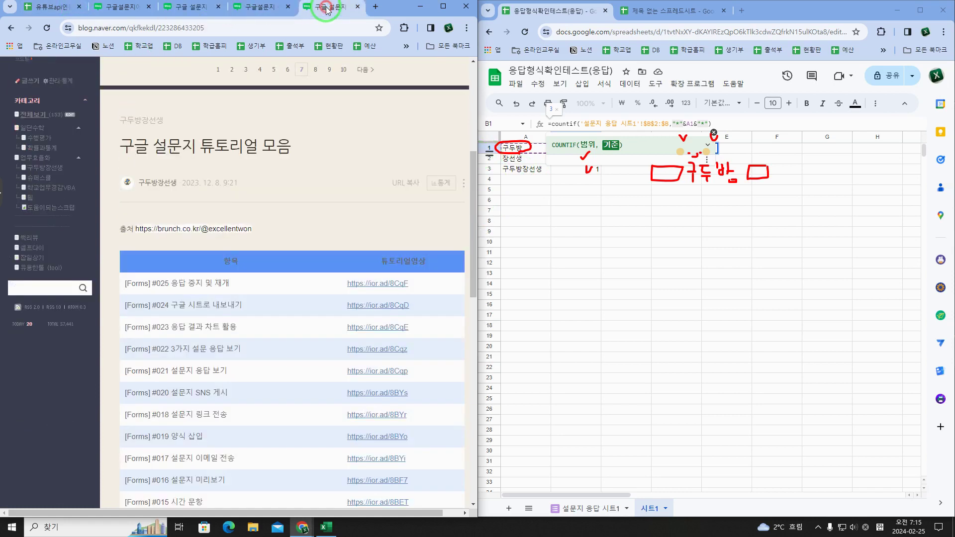